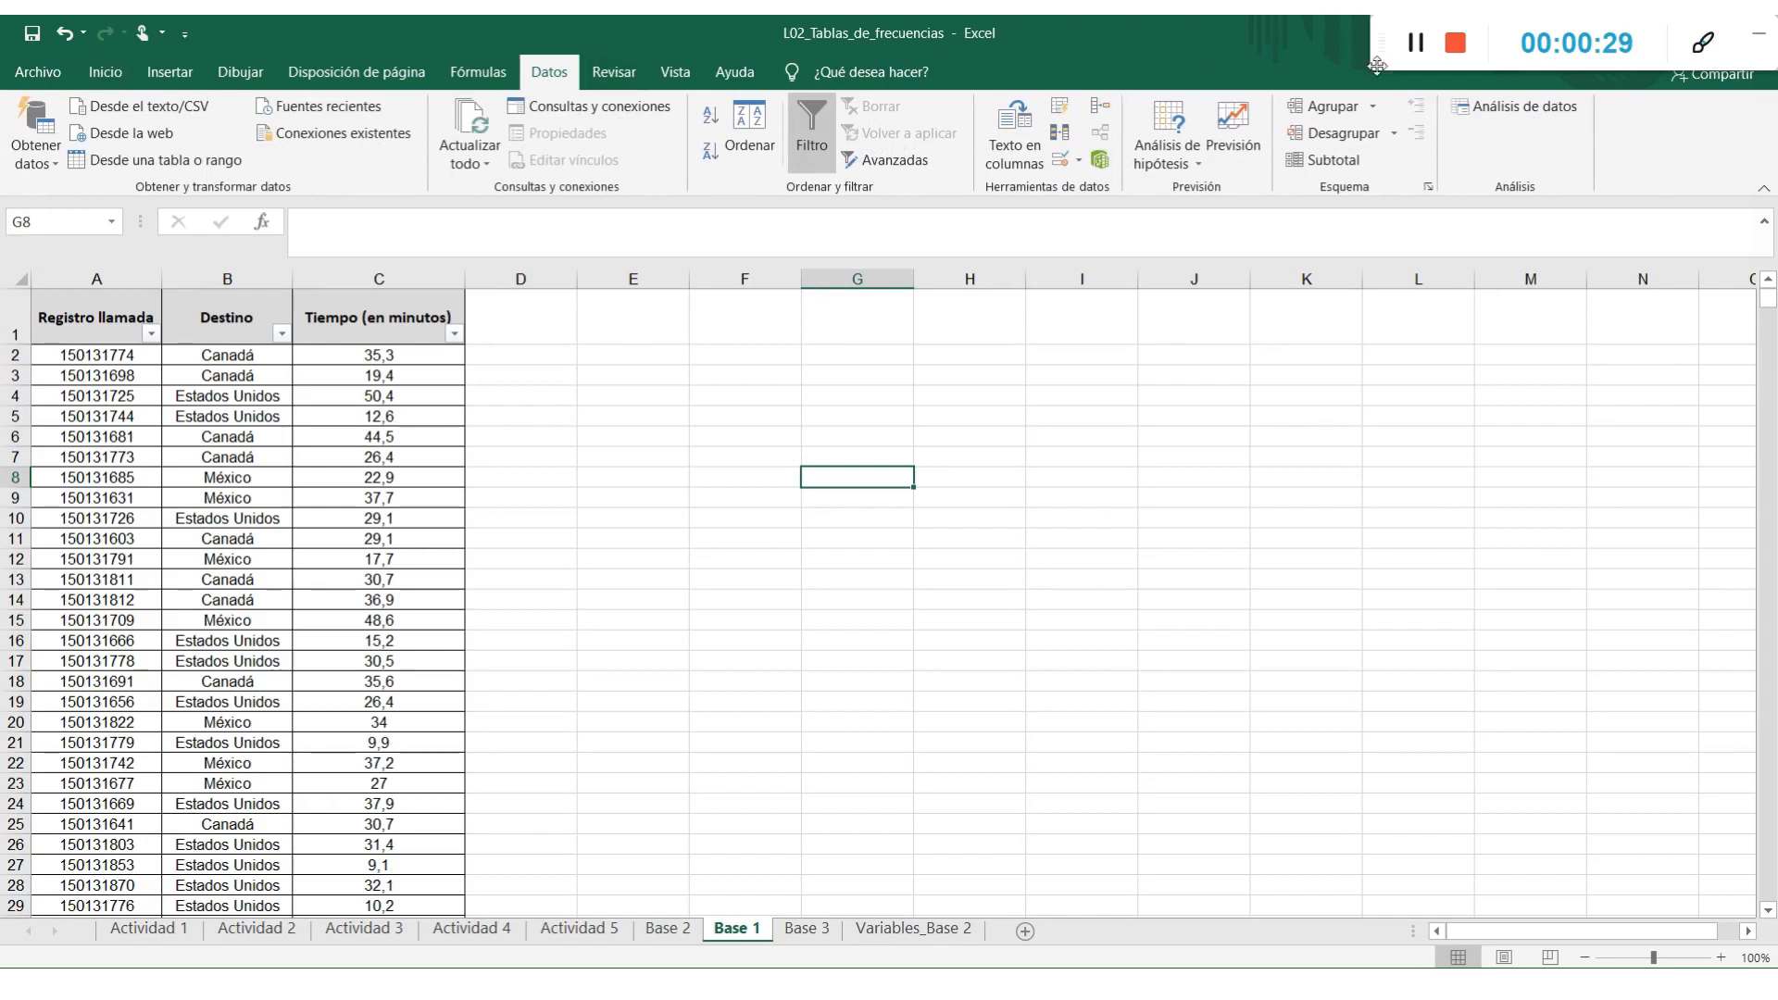
Generate summary descriptive statistics for column C in a new sheet, grouped by columns, with labels in the first row
click(1474, 105)
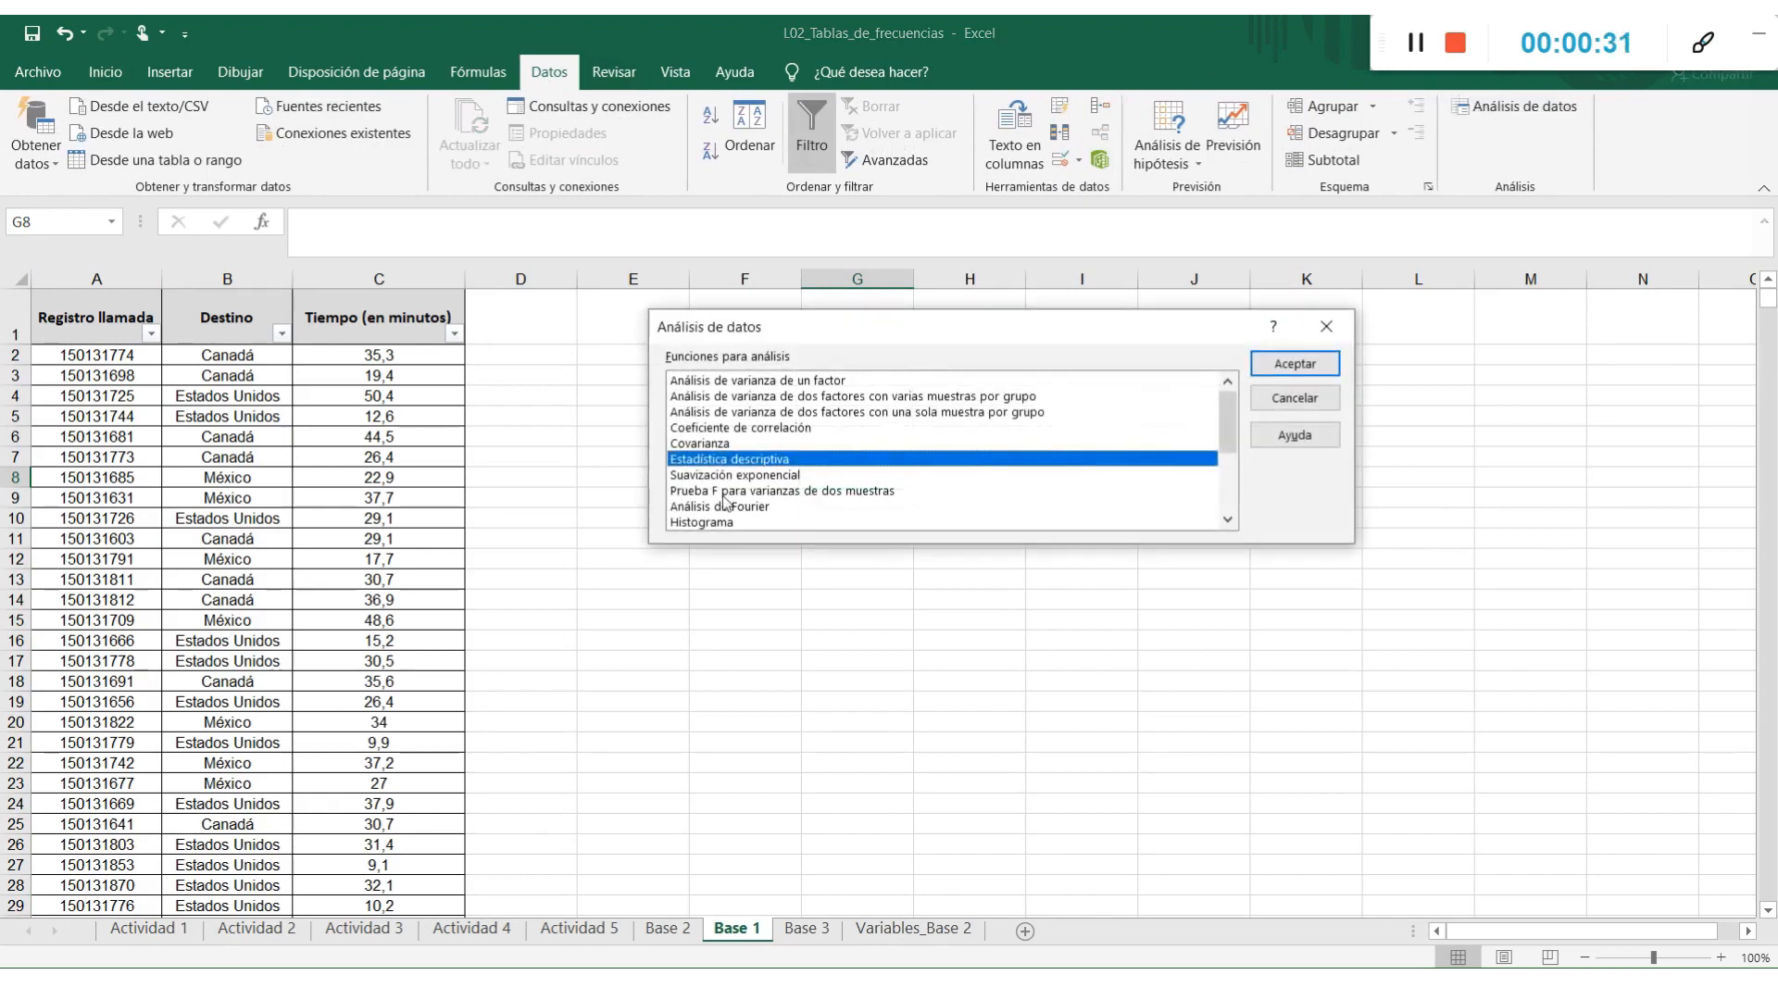
click(1266, 372)
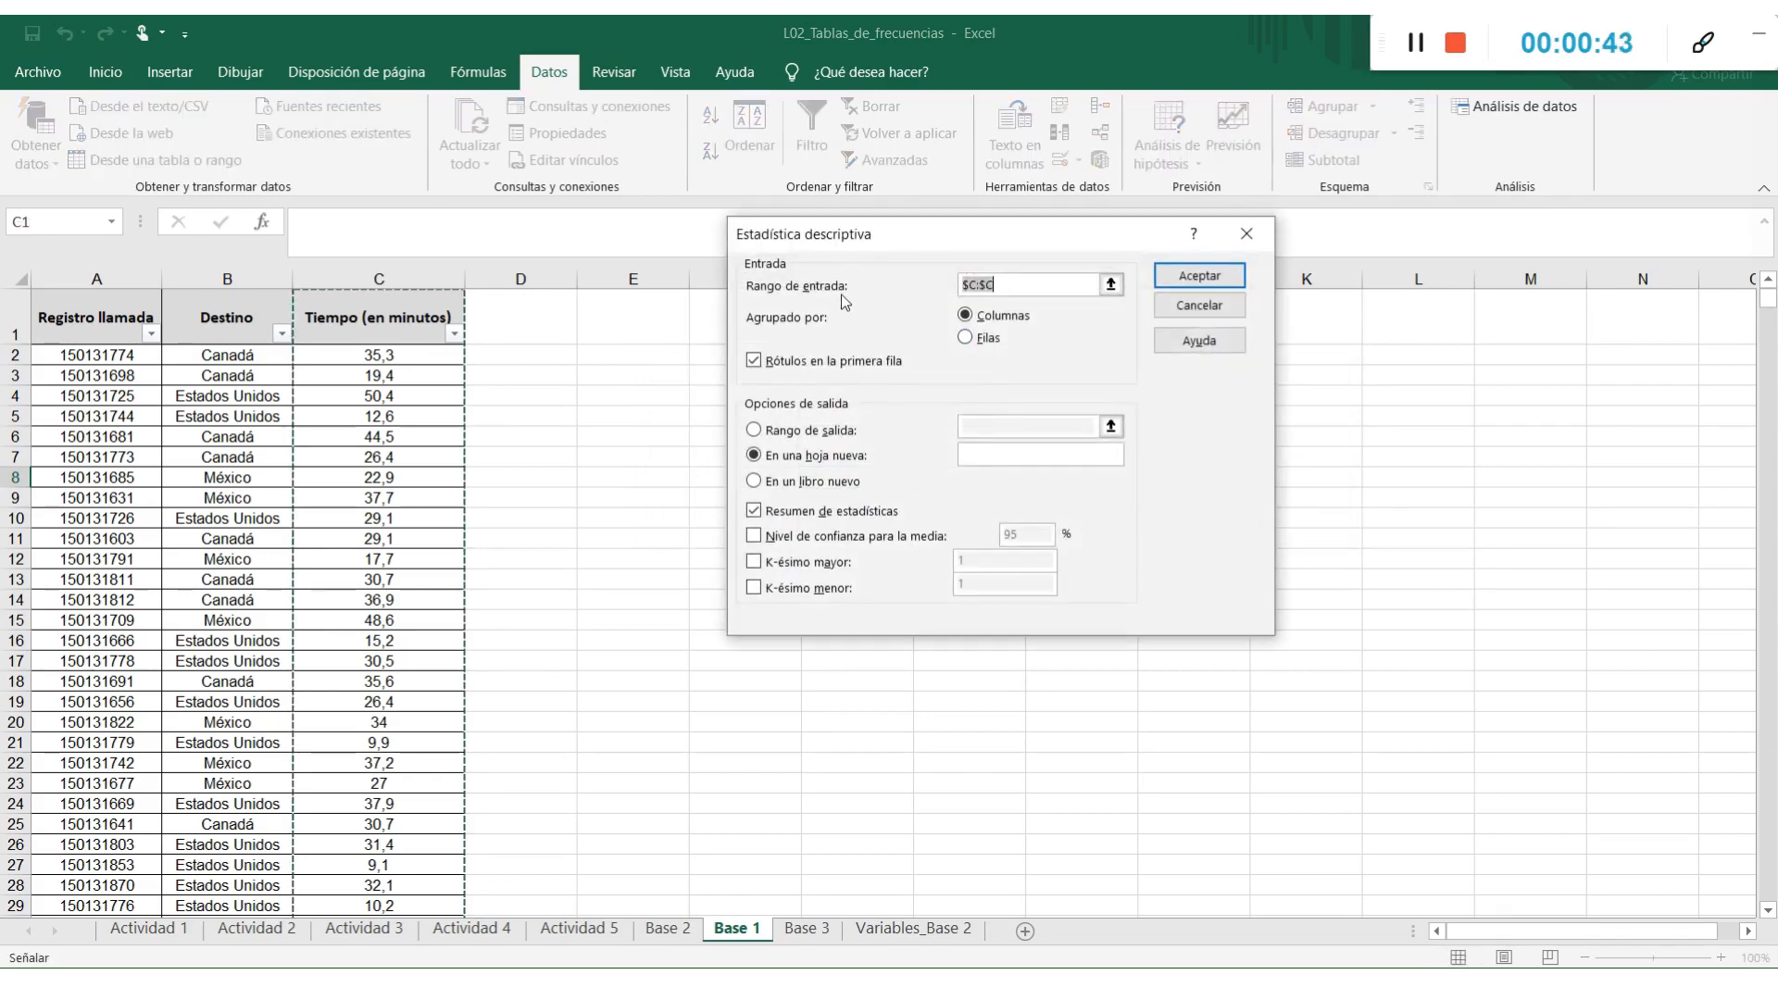
click(960, 289)
key(BackSpace)
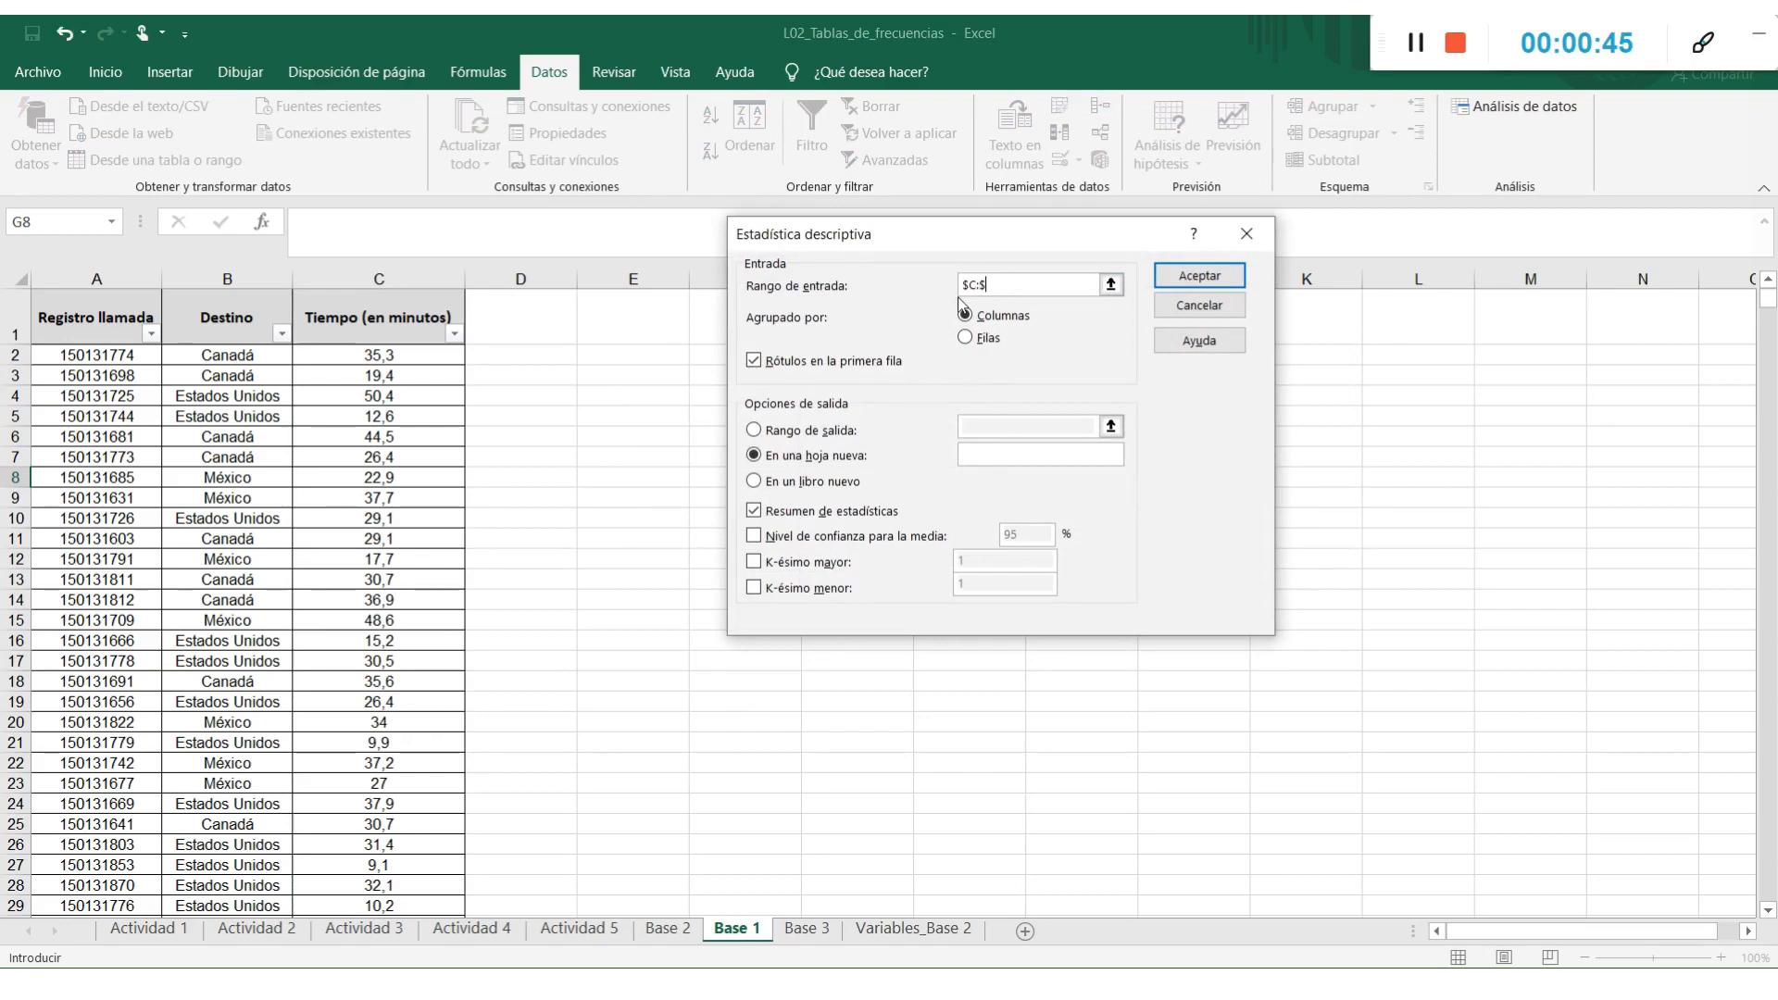
key(BackSpace)
key(BackSpace)
key(BackSpace)
key(BackSpace)
click(353, 274)
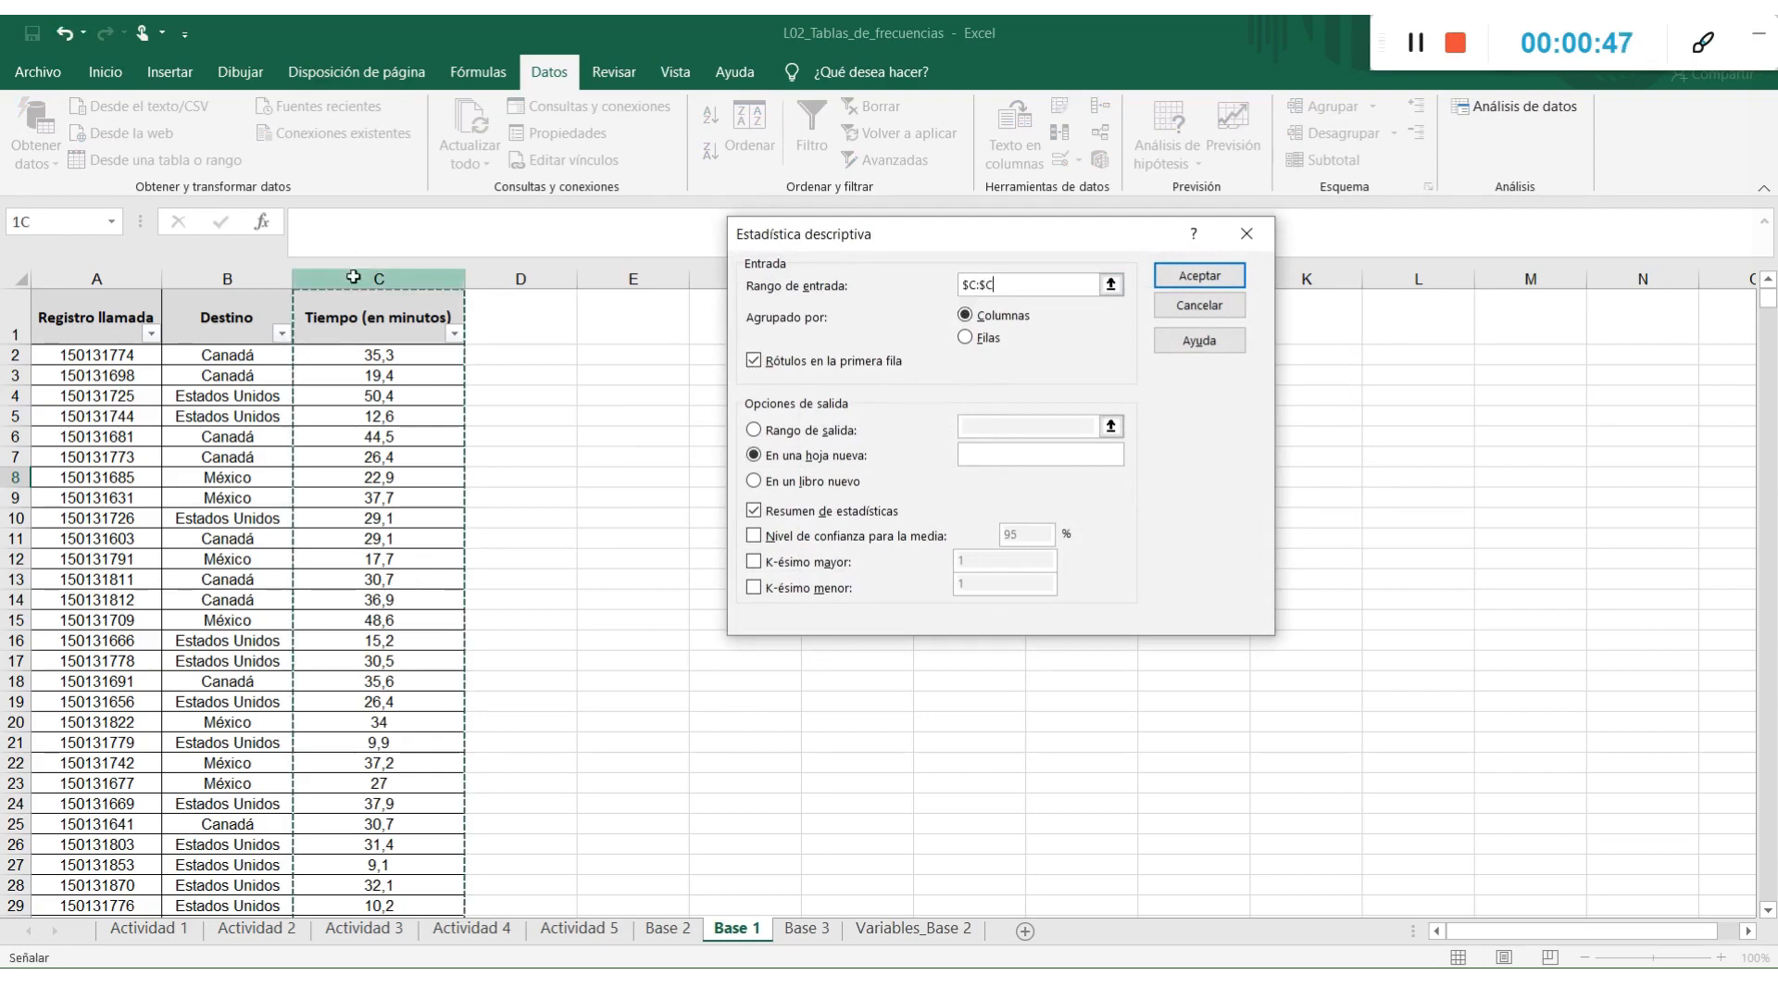
click(758, 361)
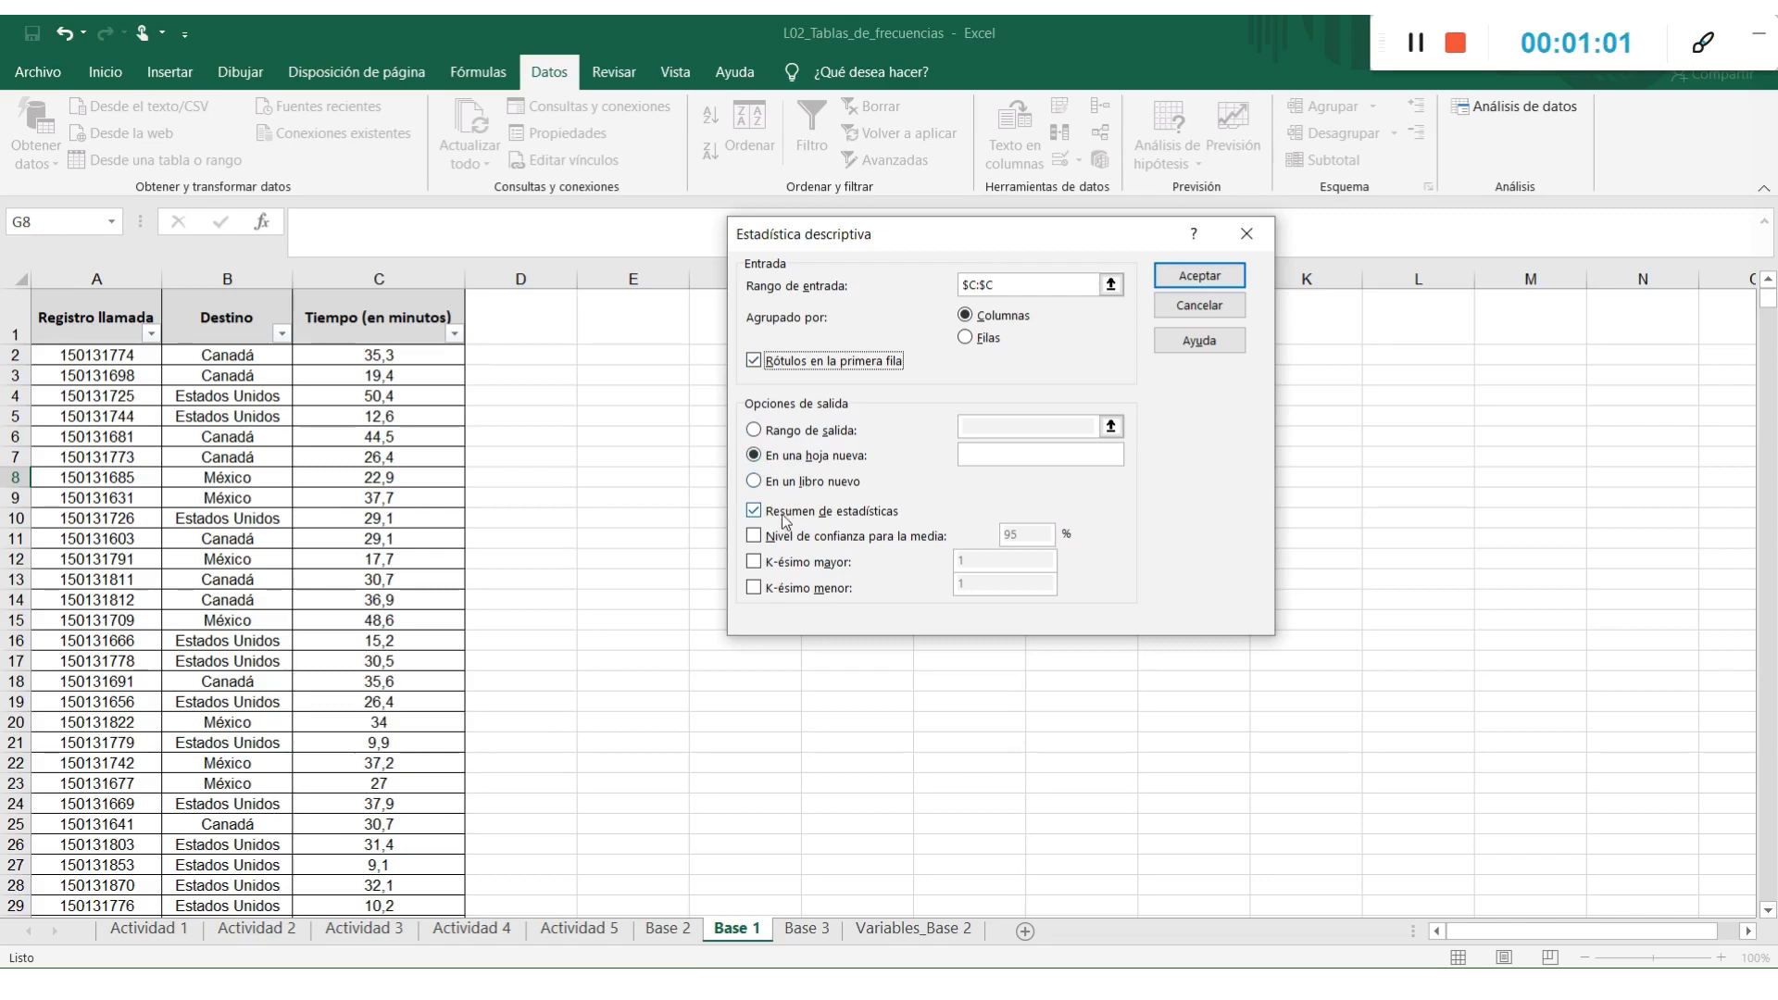
click(1178, 278)
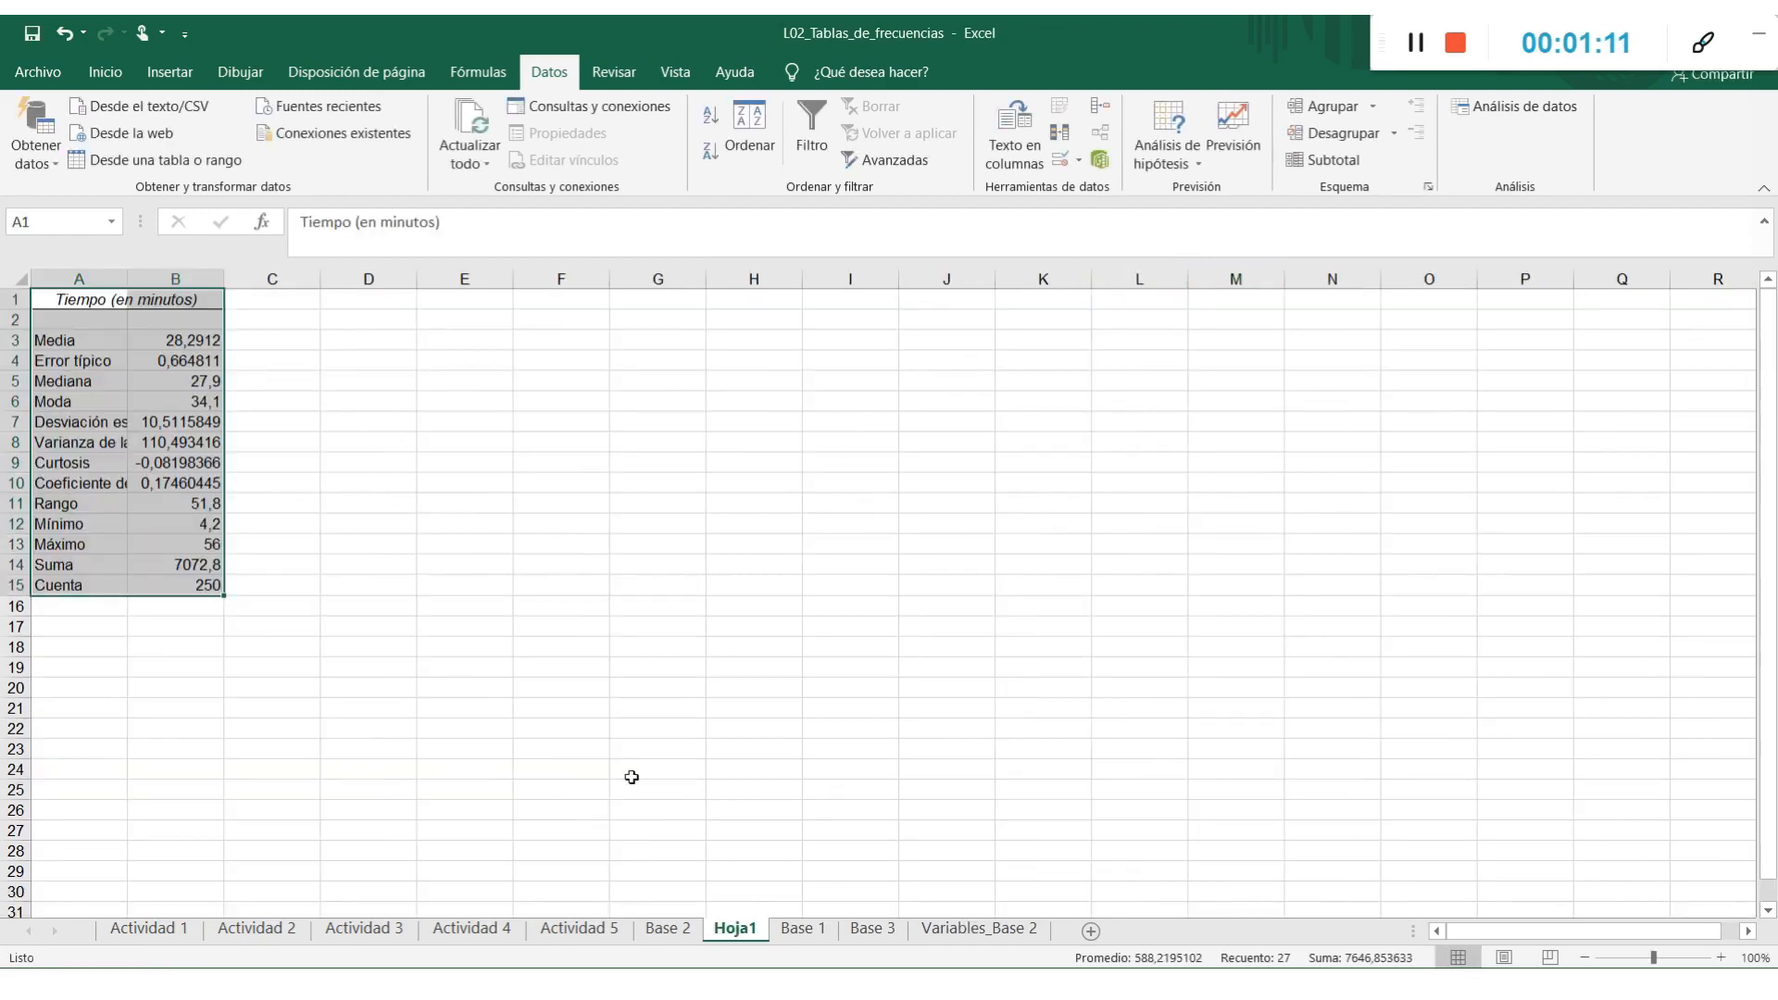
Create a pivot table from the Base 1 data range A1:C251, placed on the existing sheet Hoja1 at cell D2
click(818, 943)
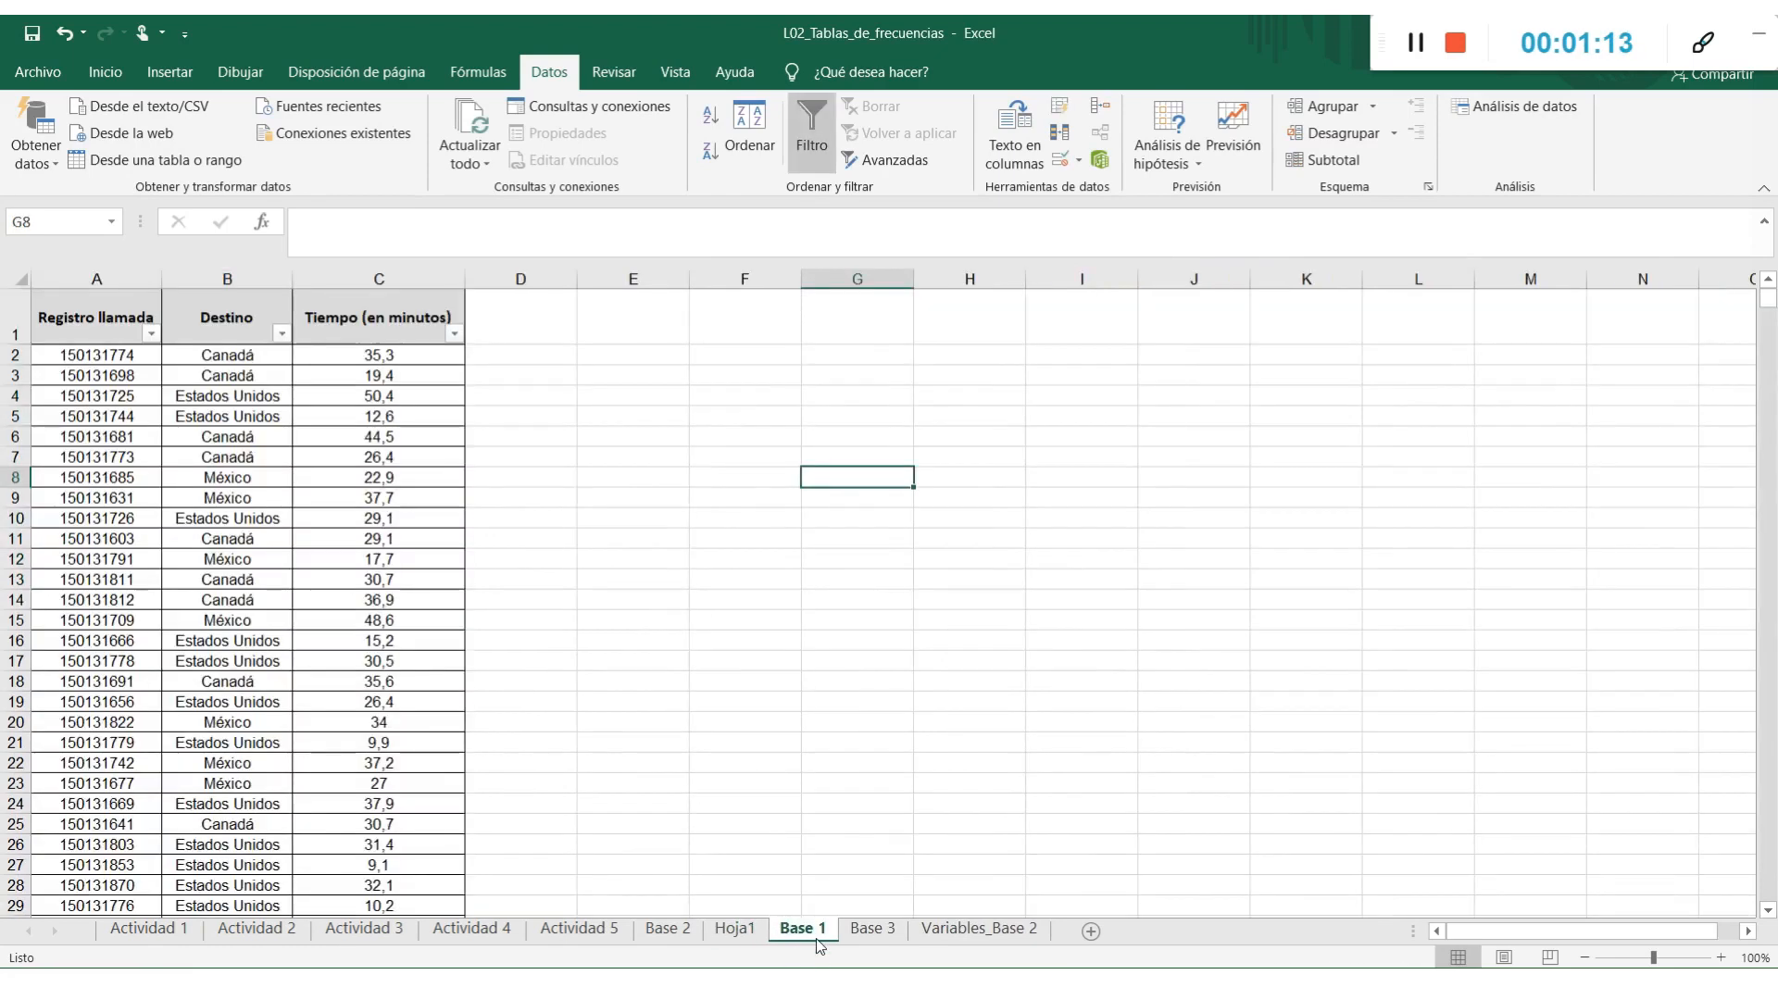
click(630, 546)
click(126, 337)
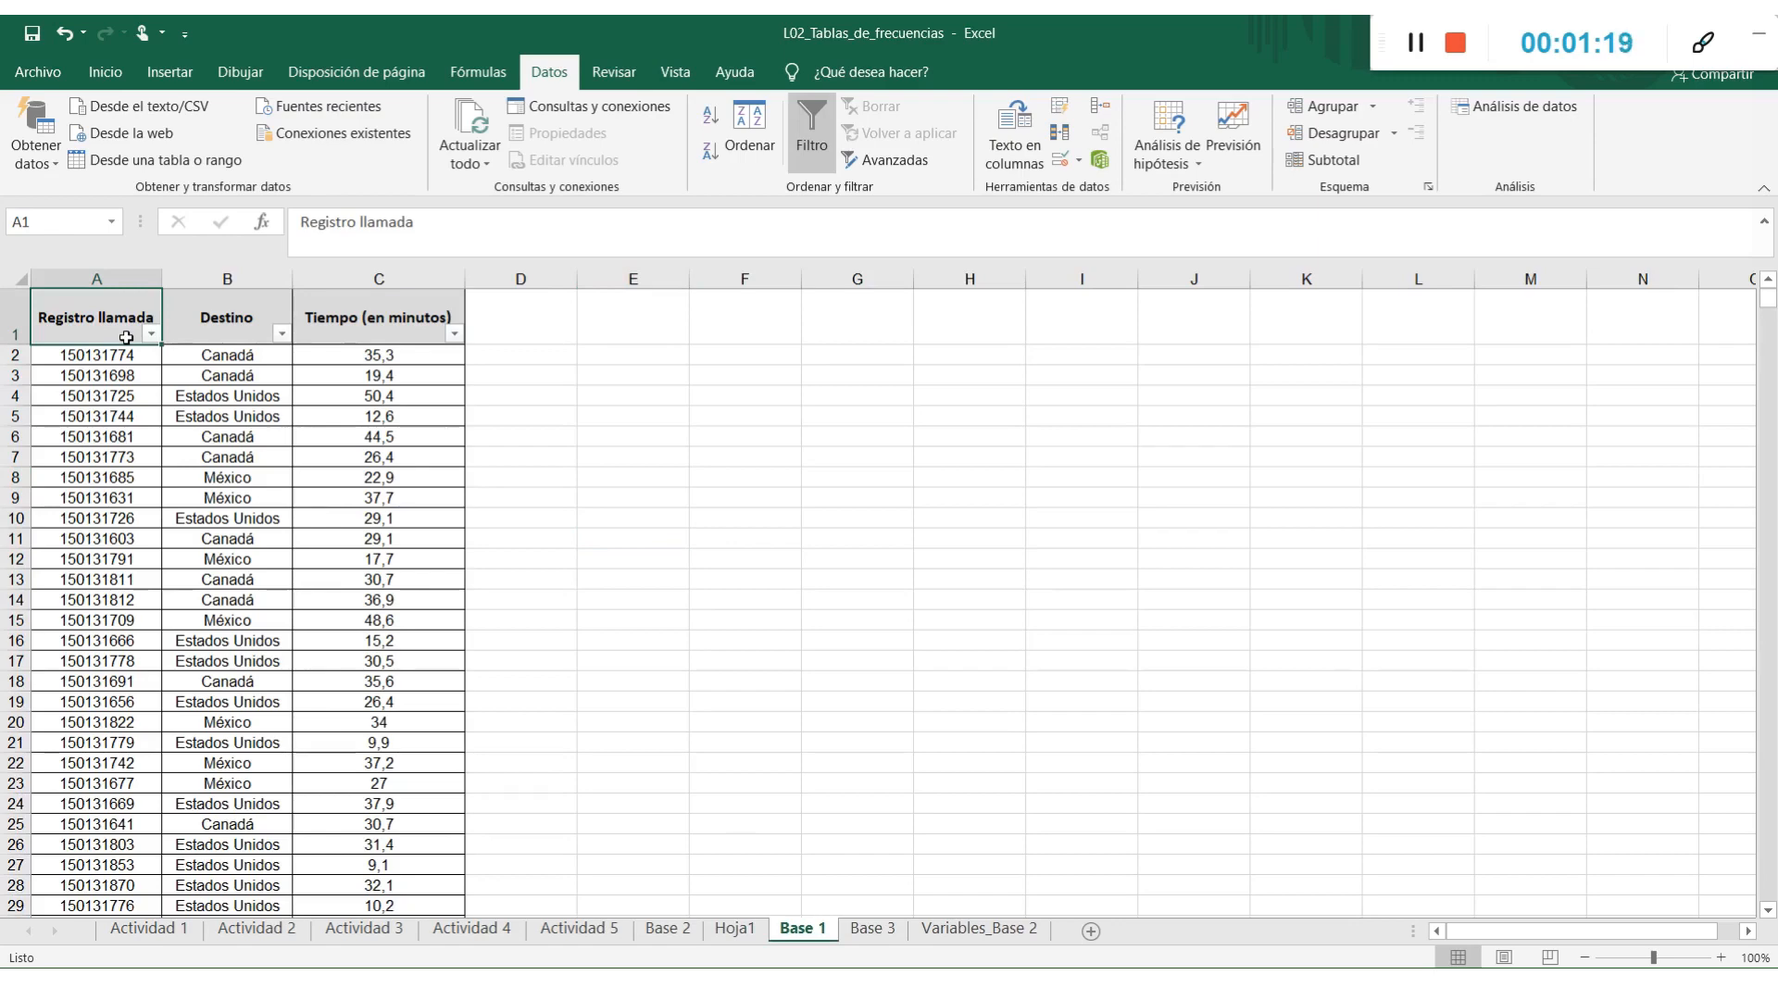
key(ctrl+shift+End)
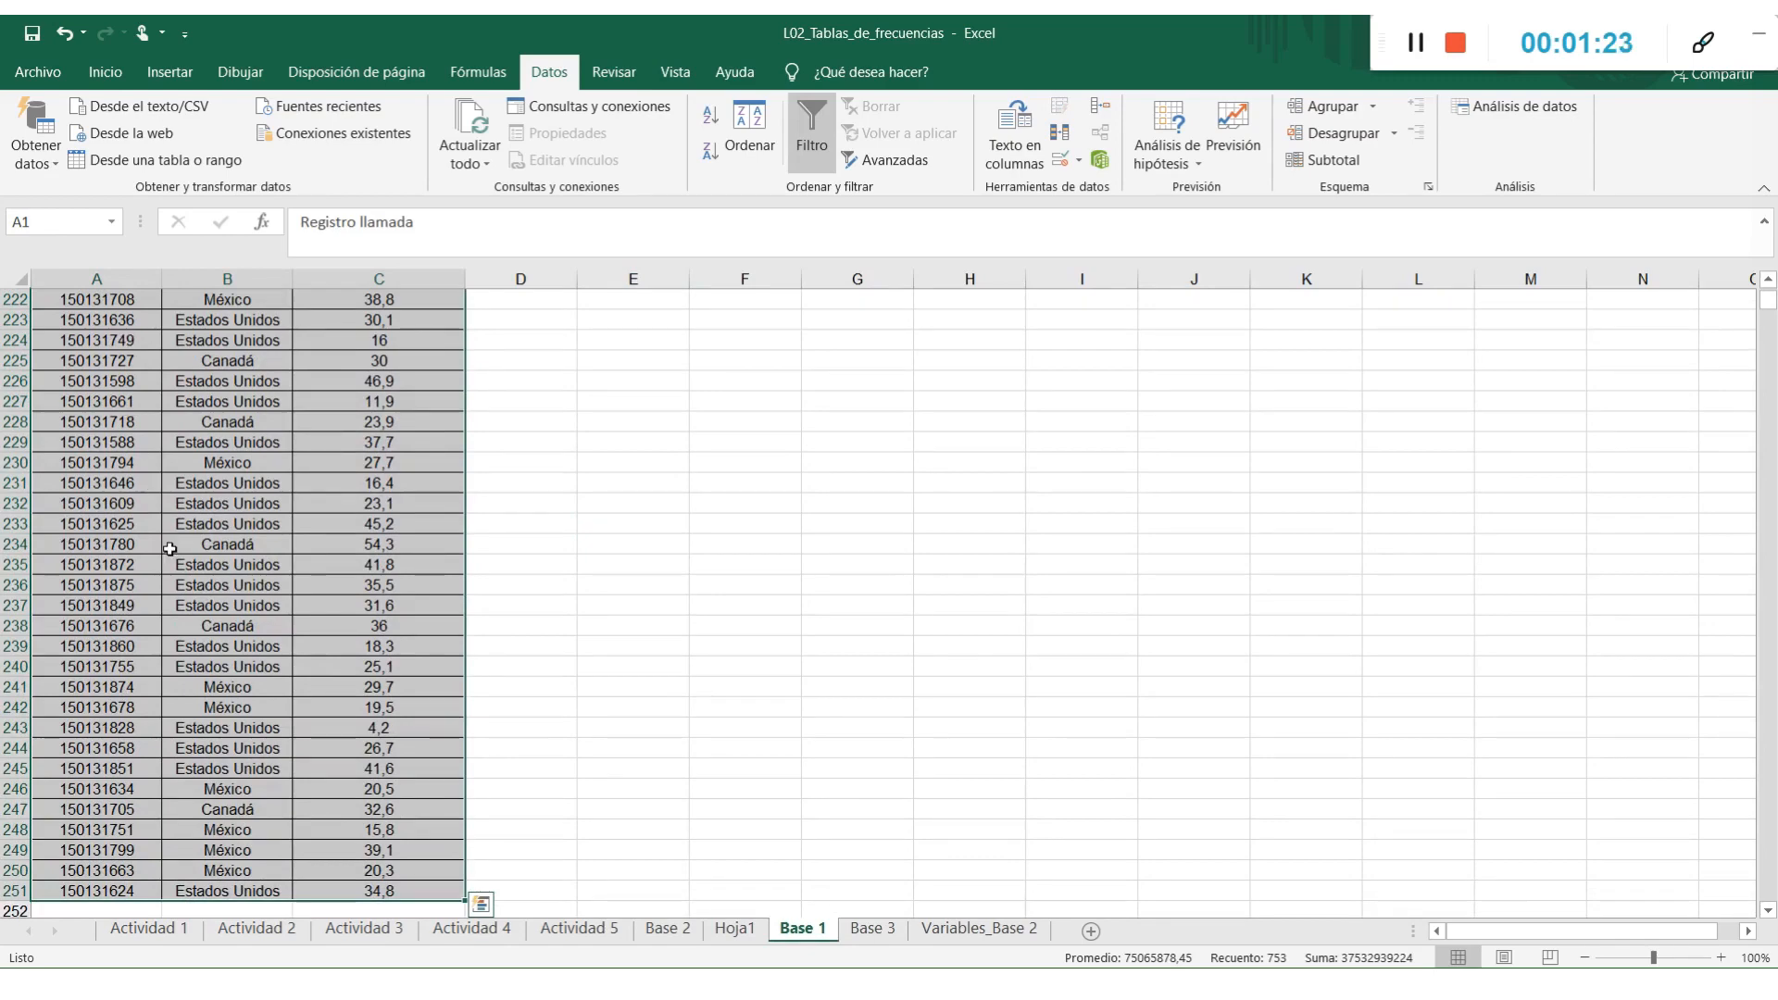
scroll(170, 551, up, 4)
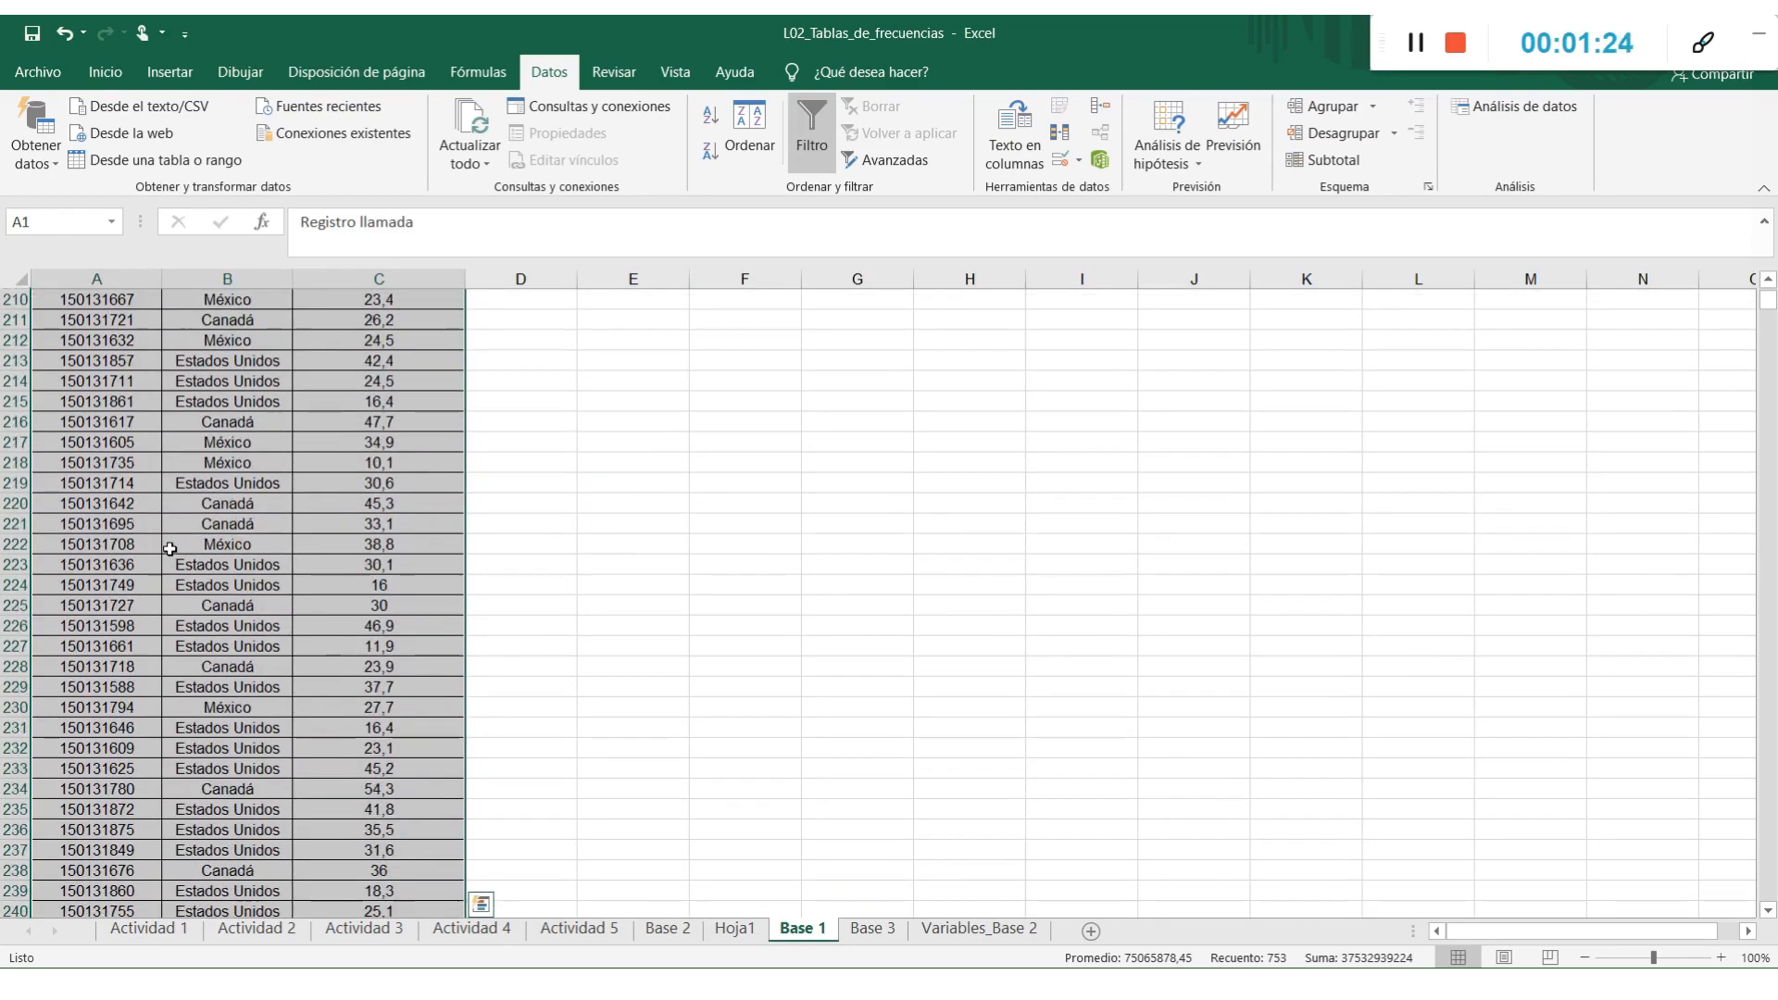
click(156, 83)
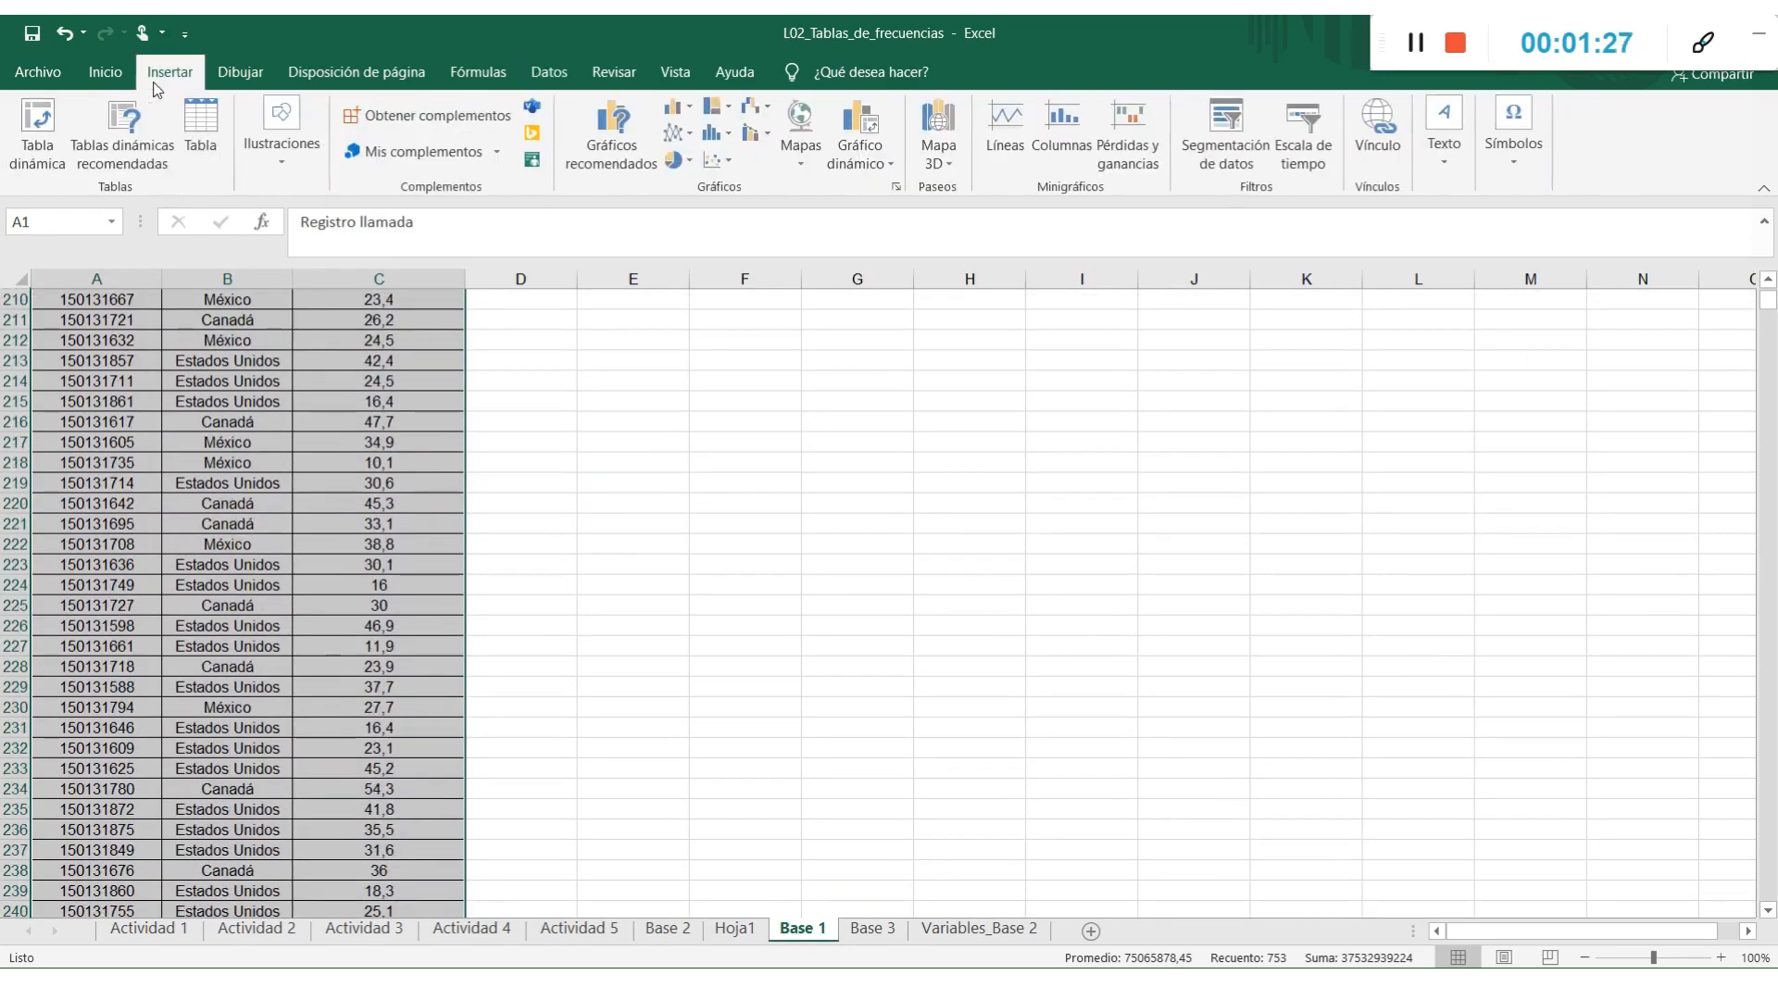
click(42, 125)
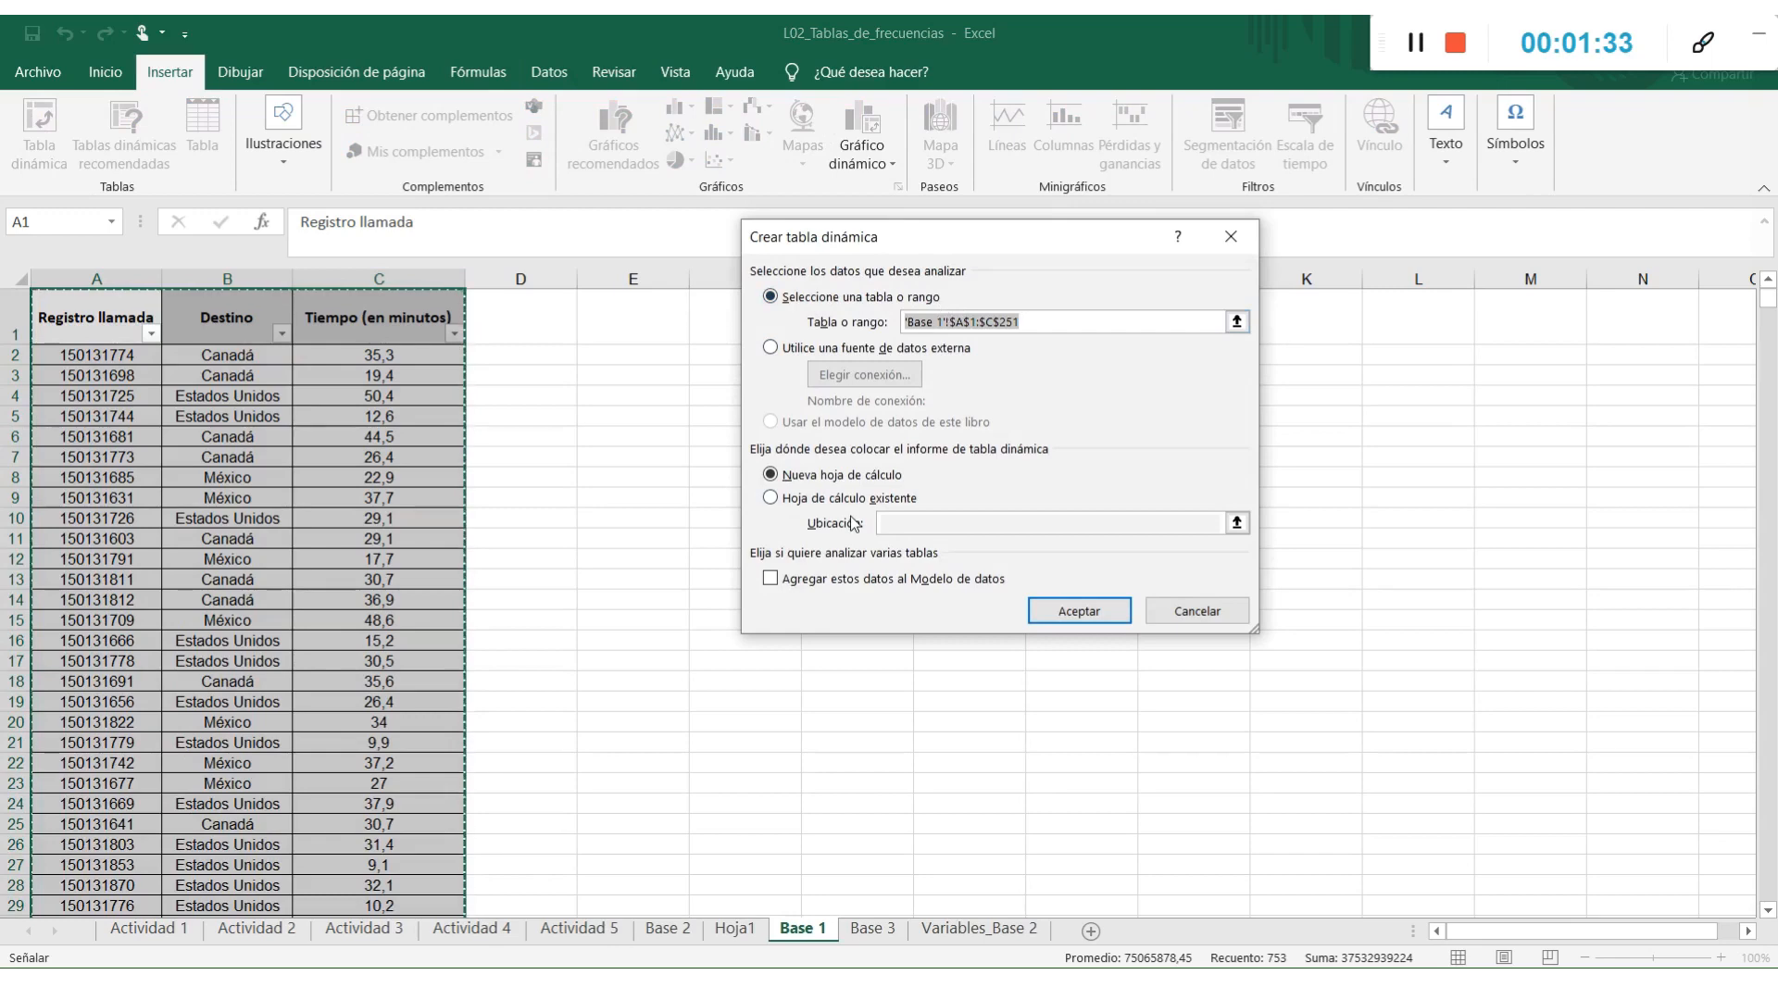
click(802, 502)
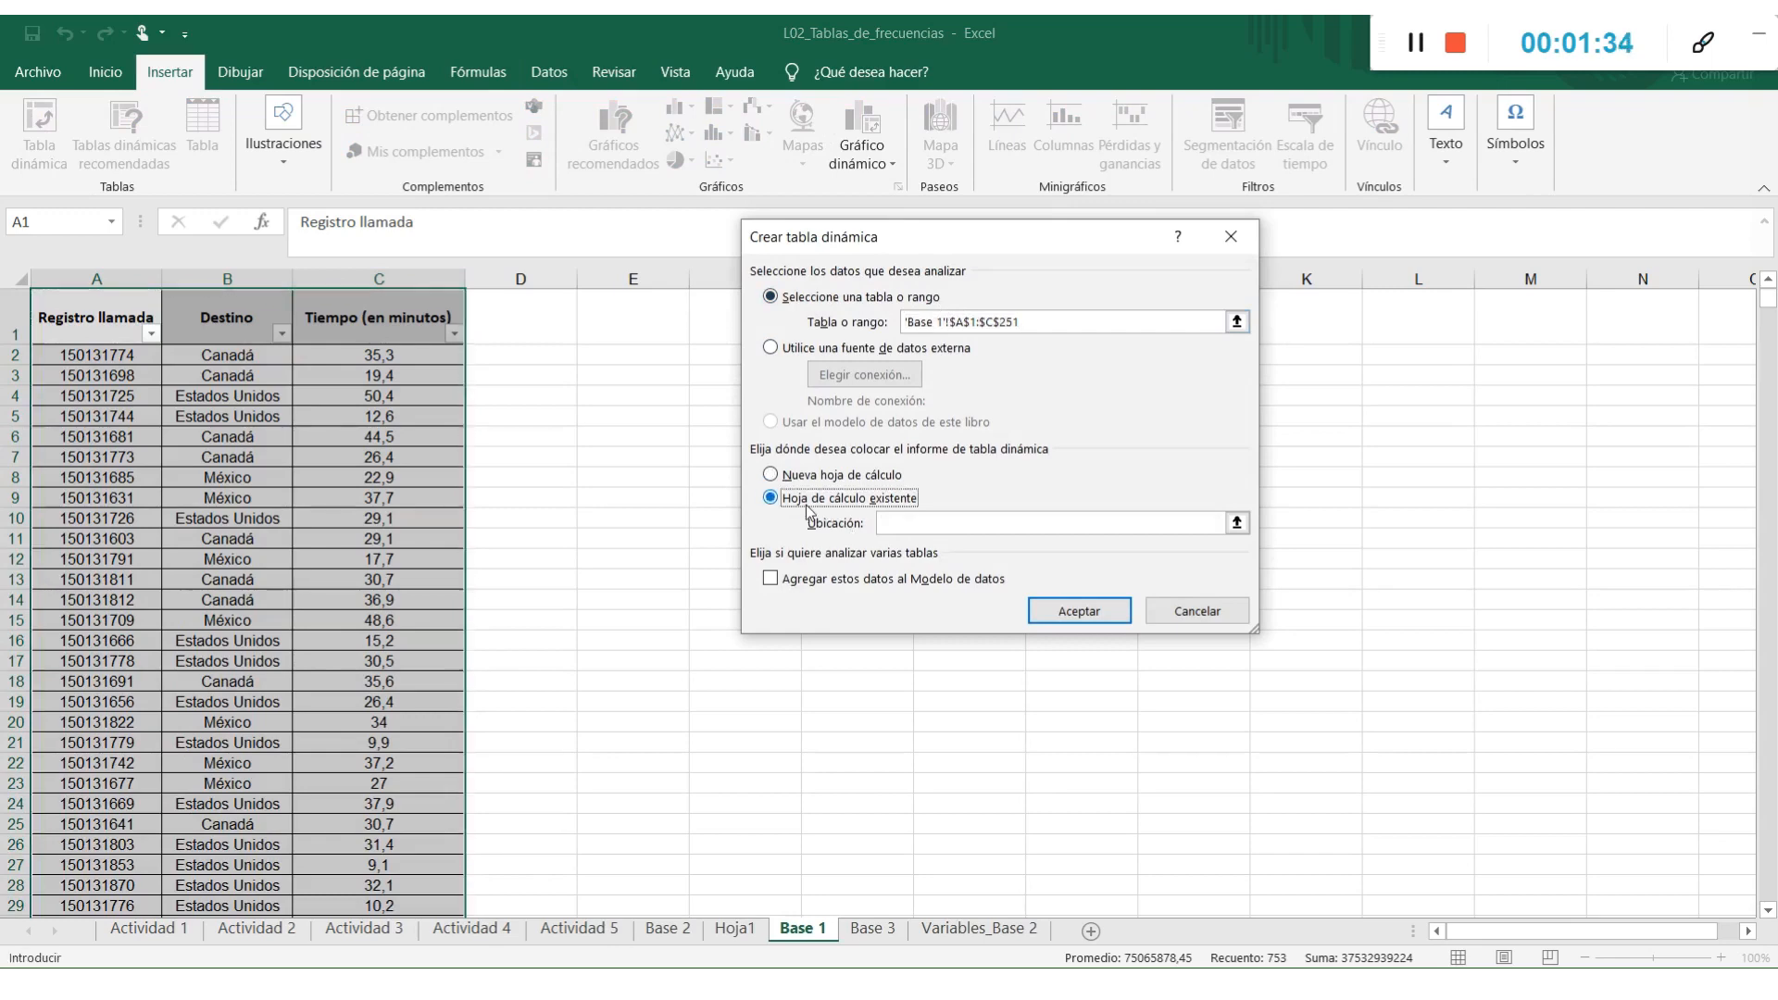
click(907, 526)
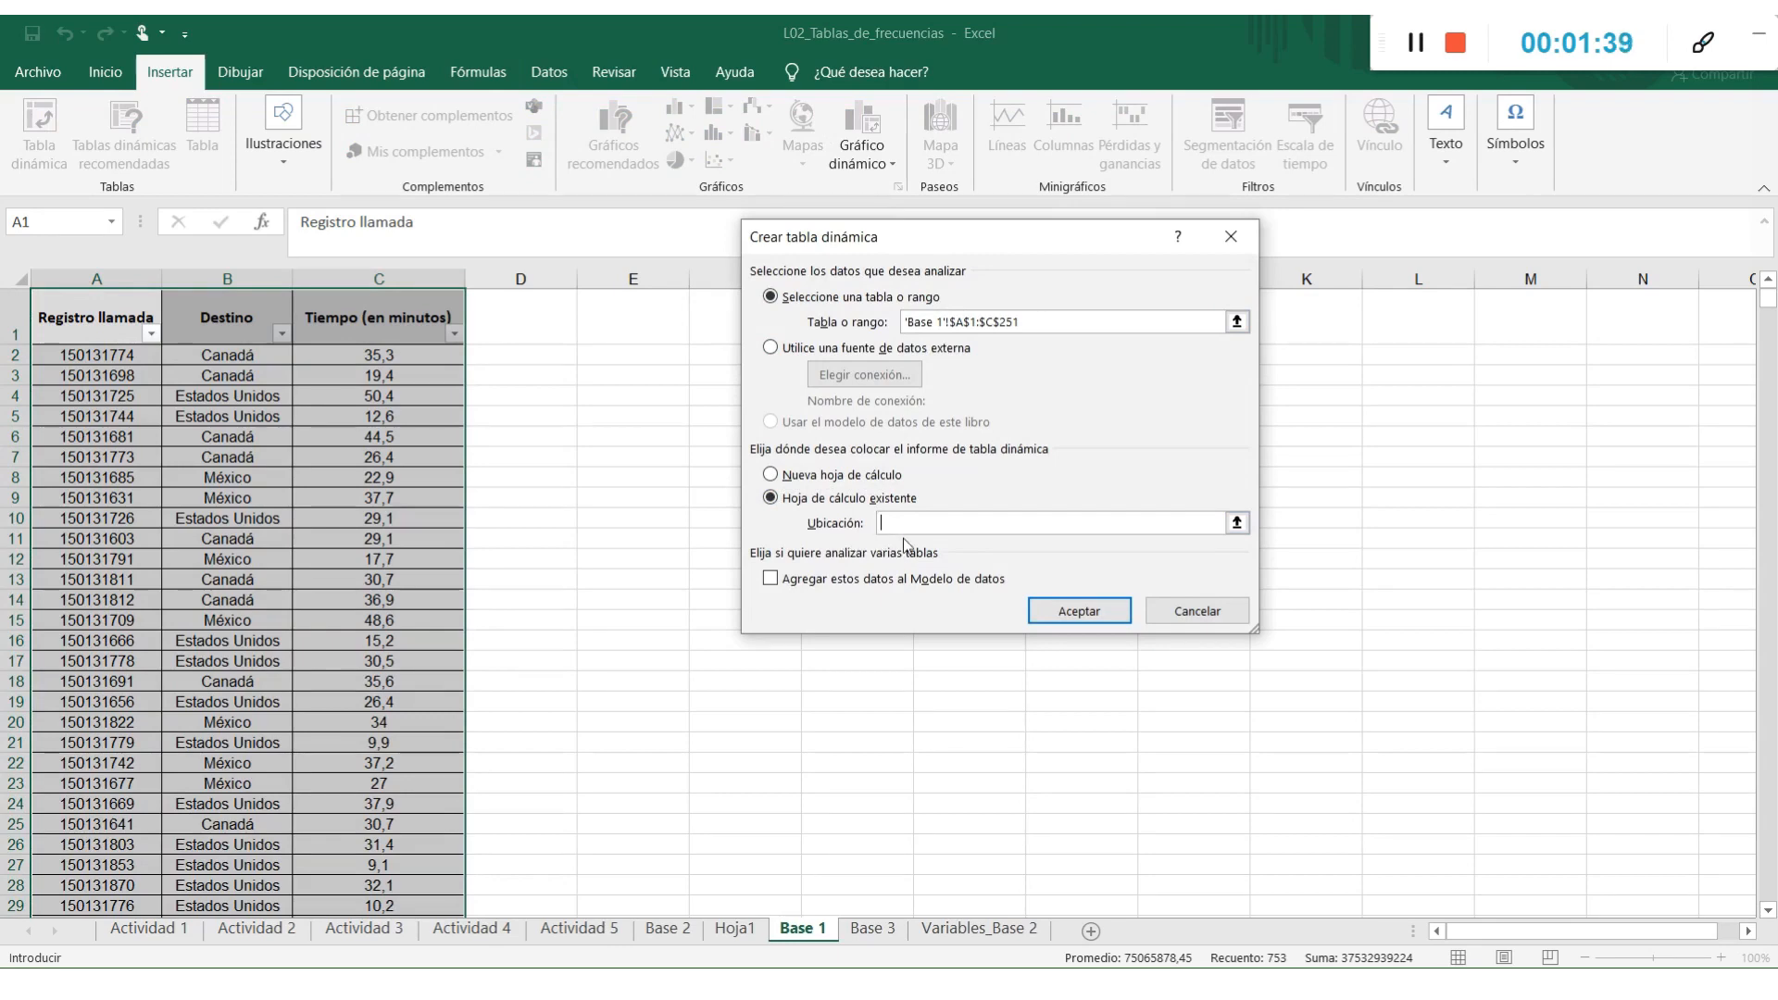
click(738, 930)
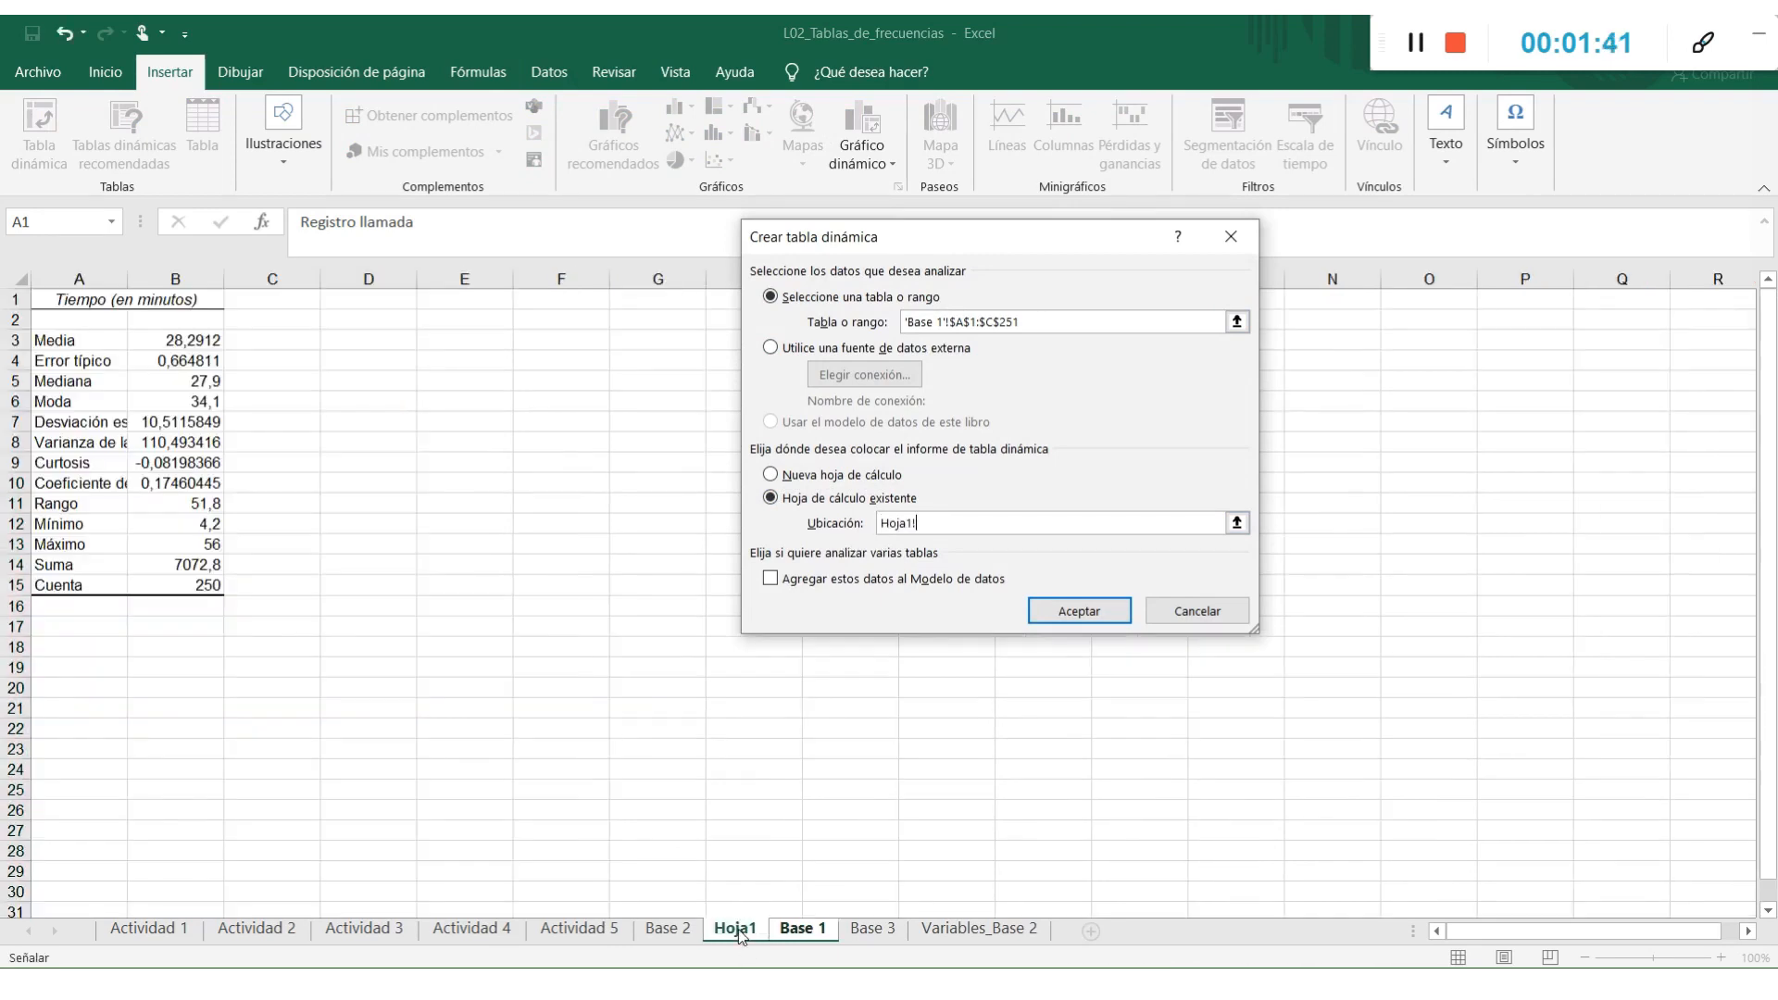
click(333, 320)
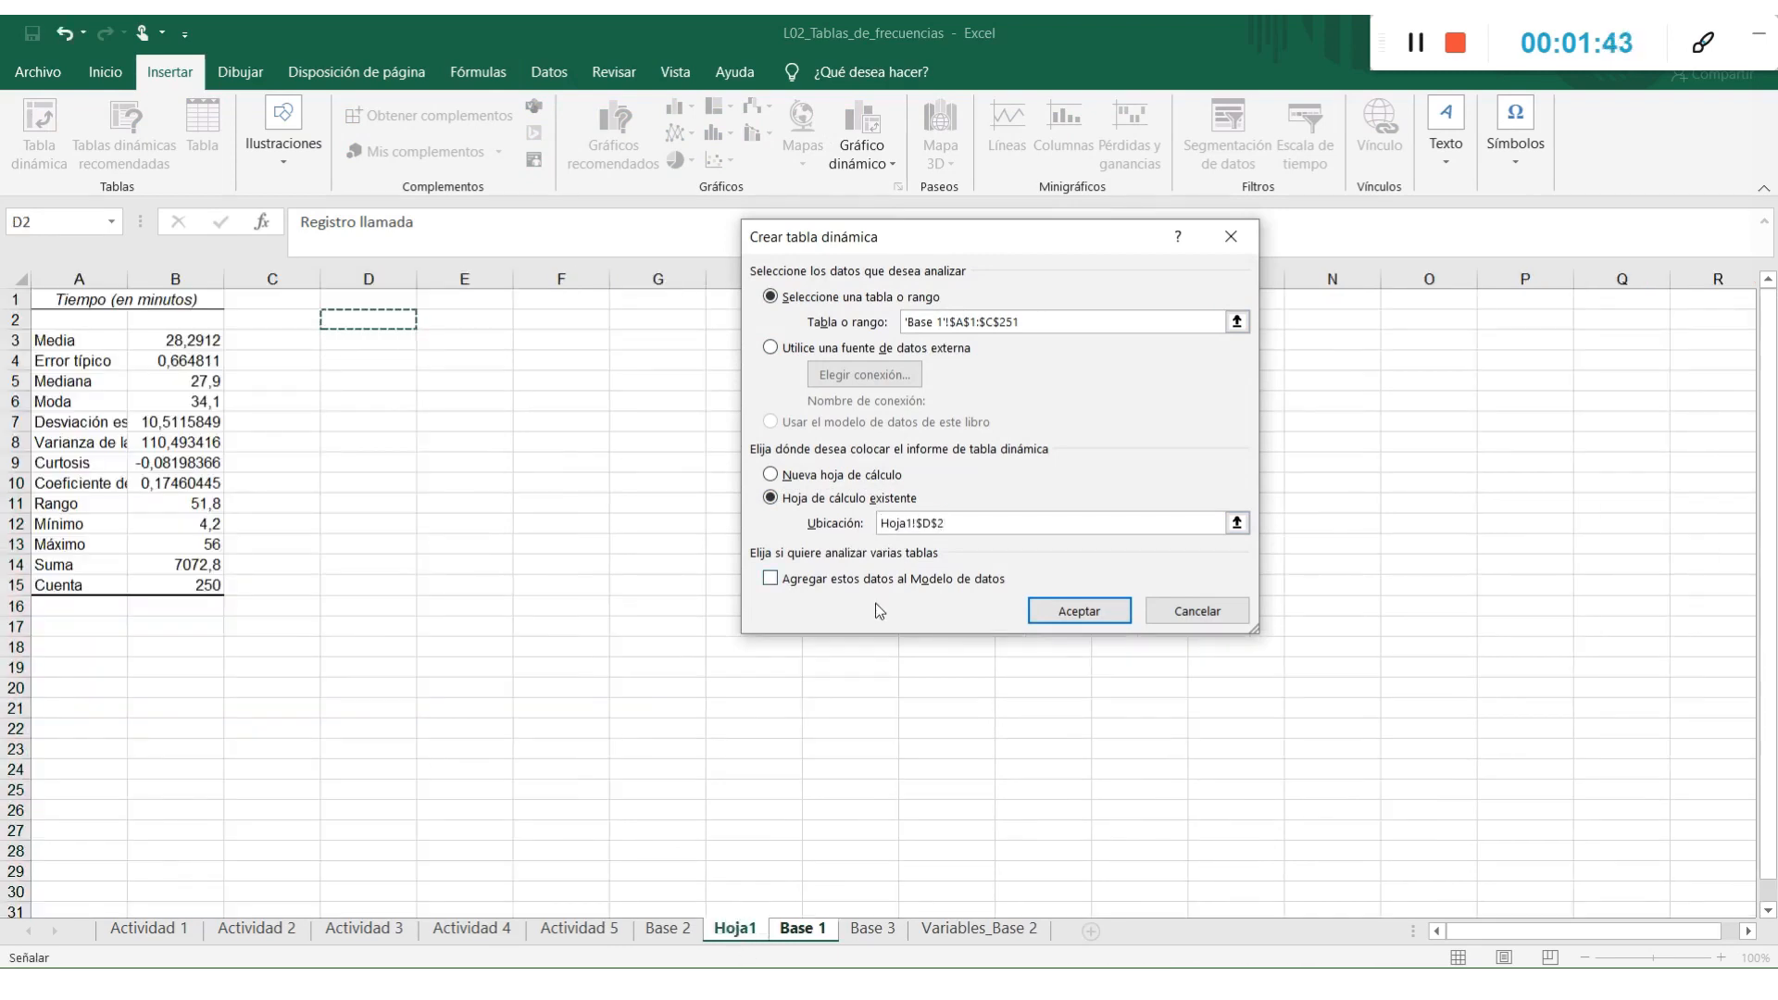
click(1056, 616)
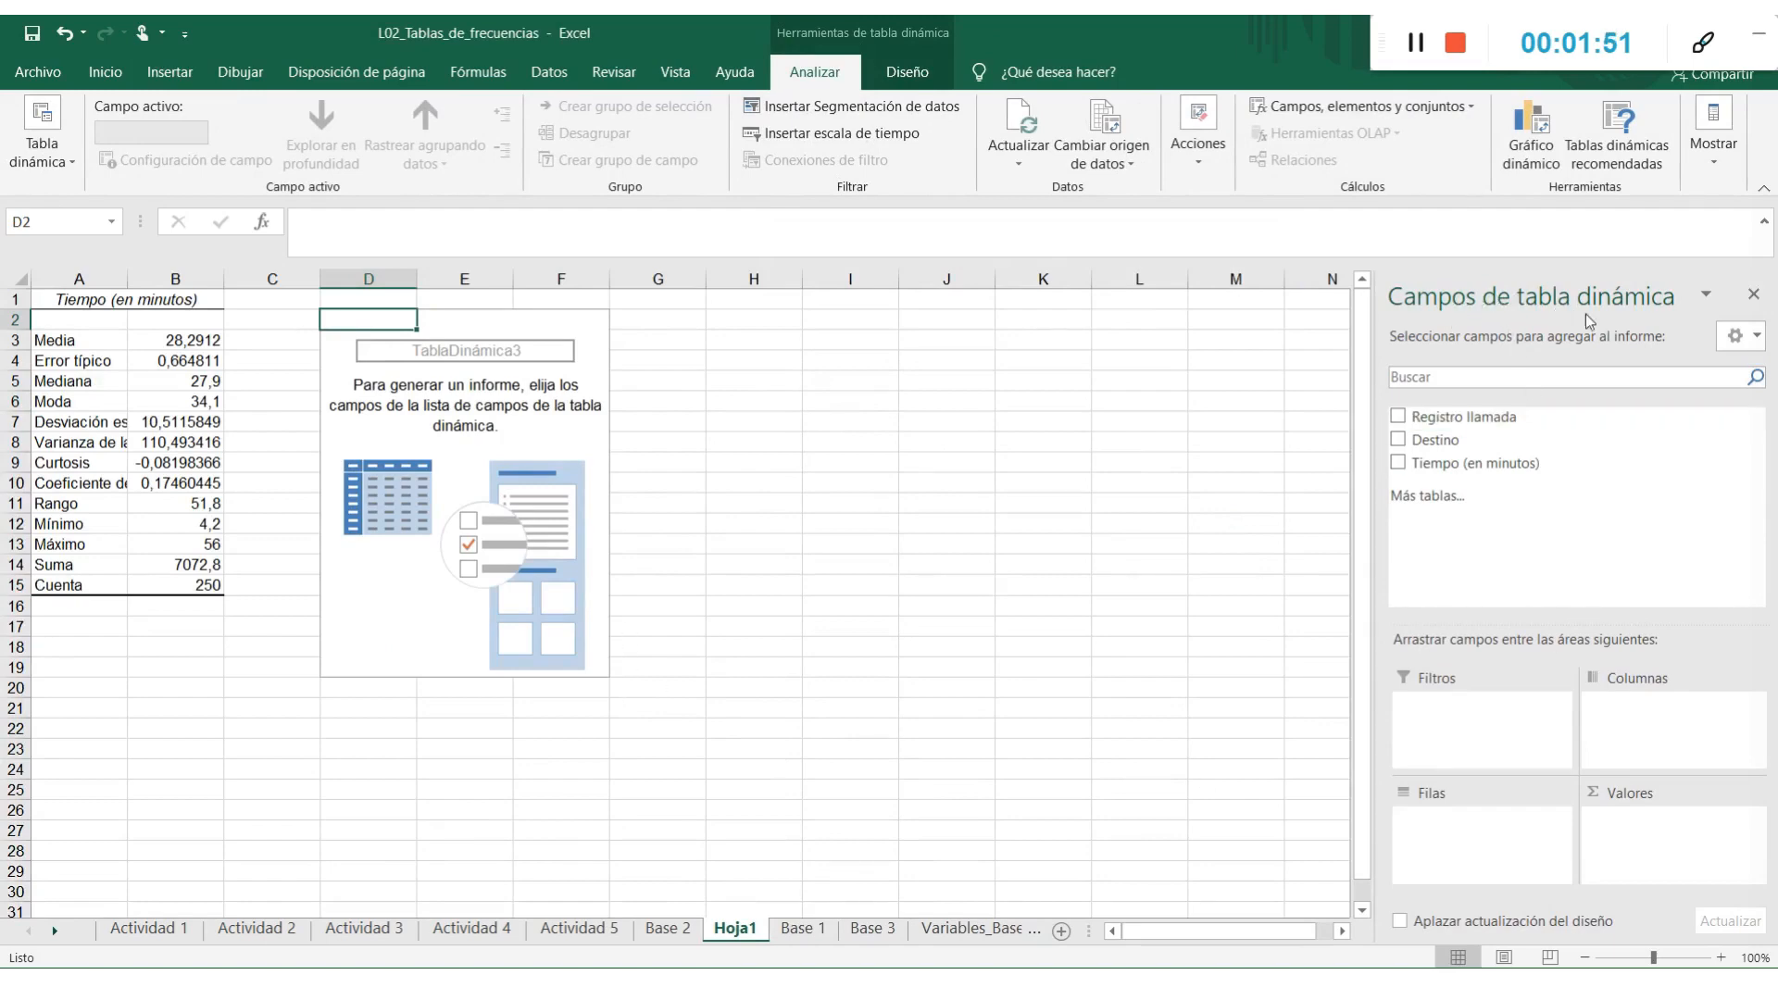
Add the Tiempo (en minutos) field to the pivot table's rows and review the listed times
drag(1472, 463, 1464, 831)
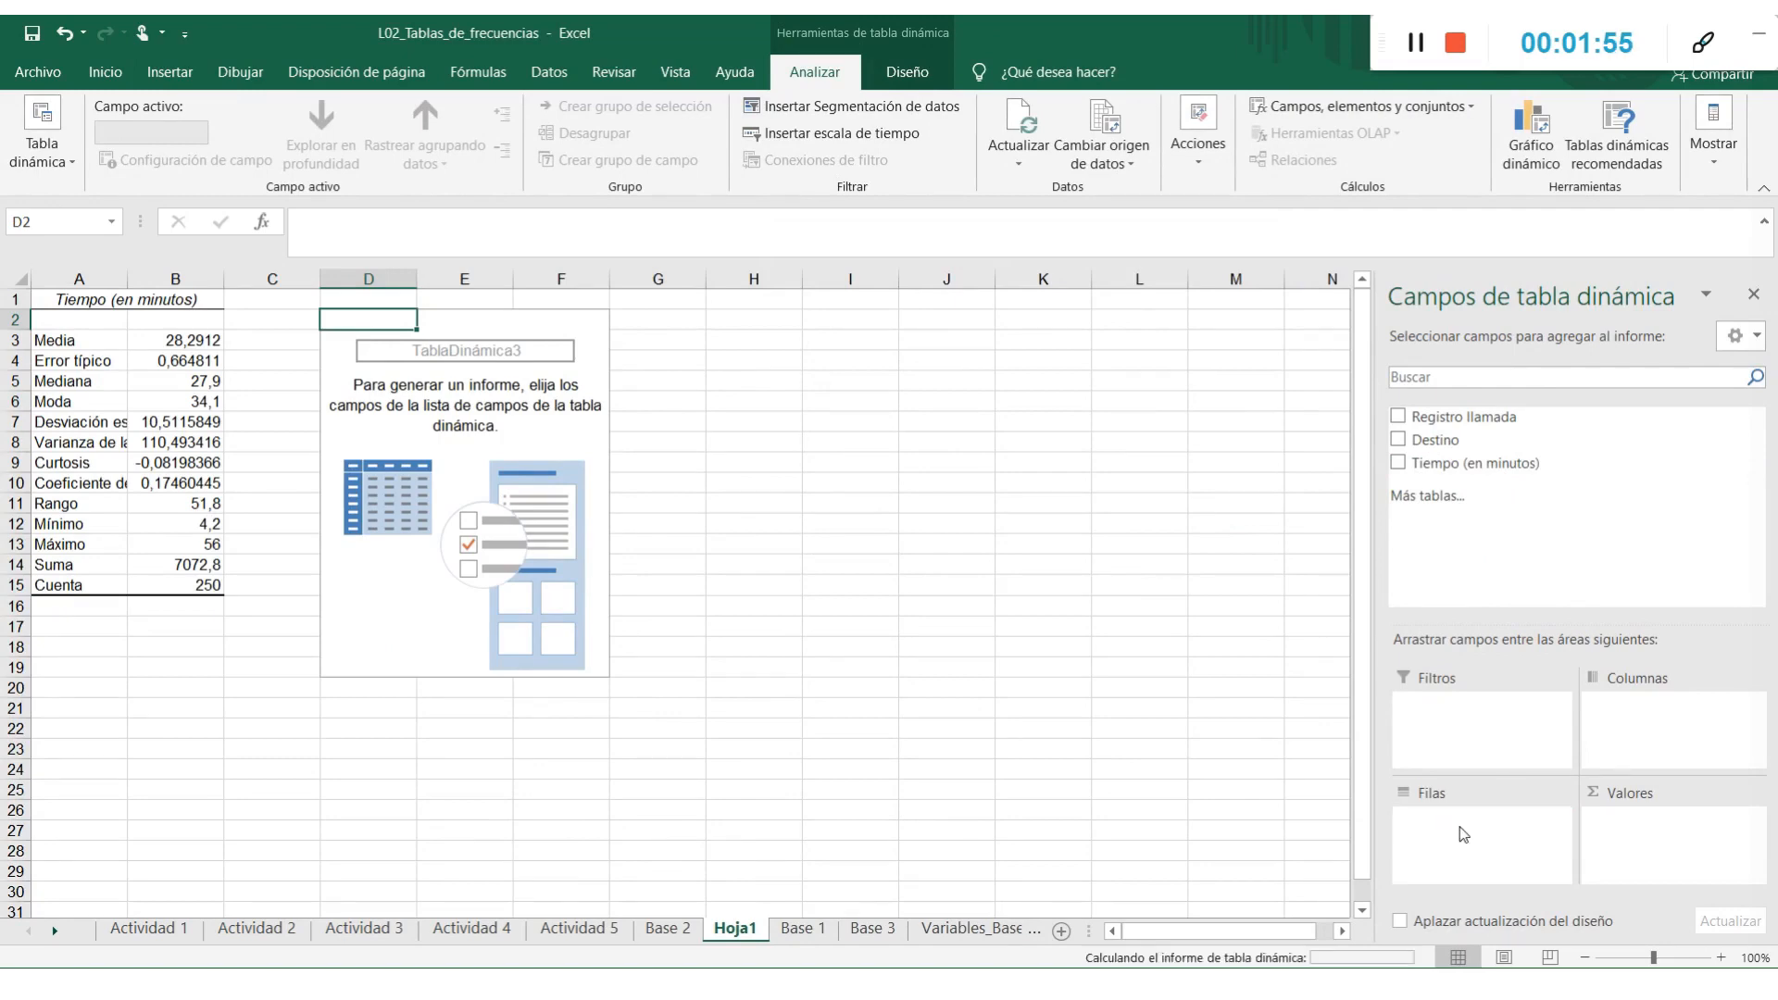
scroll(450, 604, down, 5)
scroll(450, 604, down, 20)
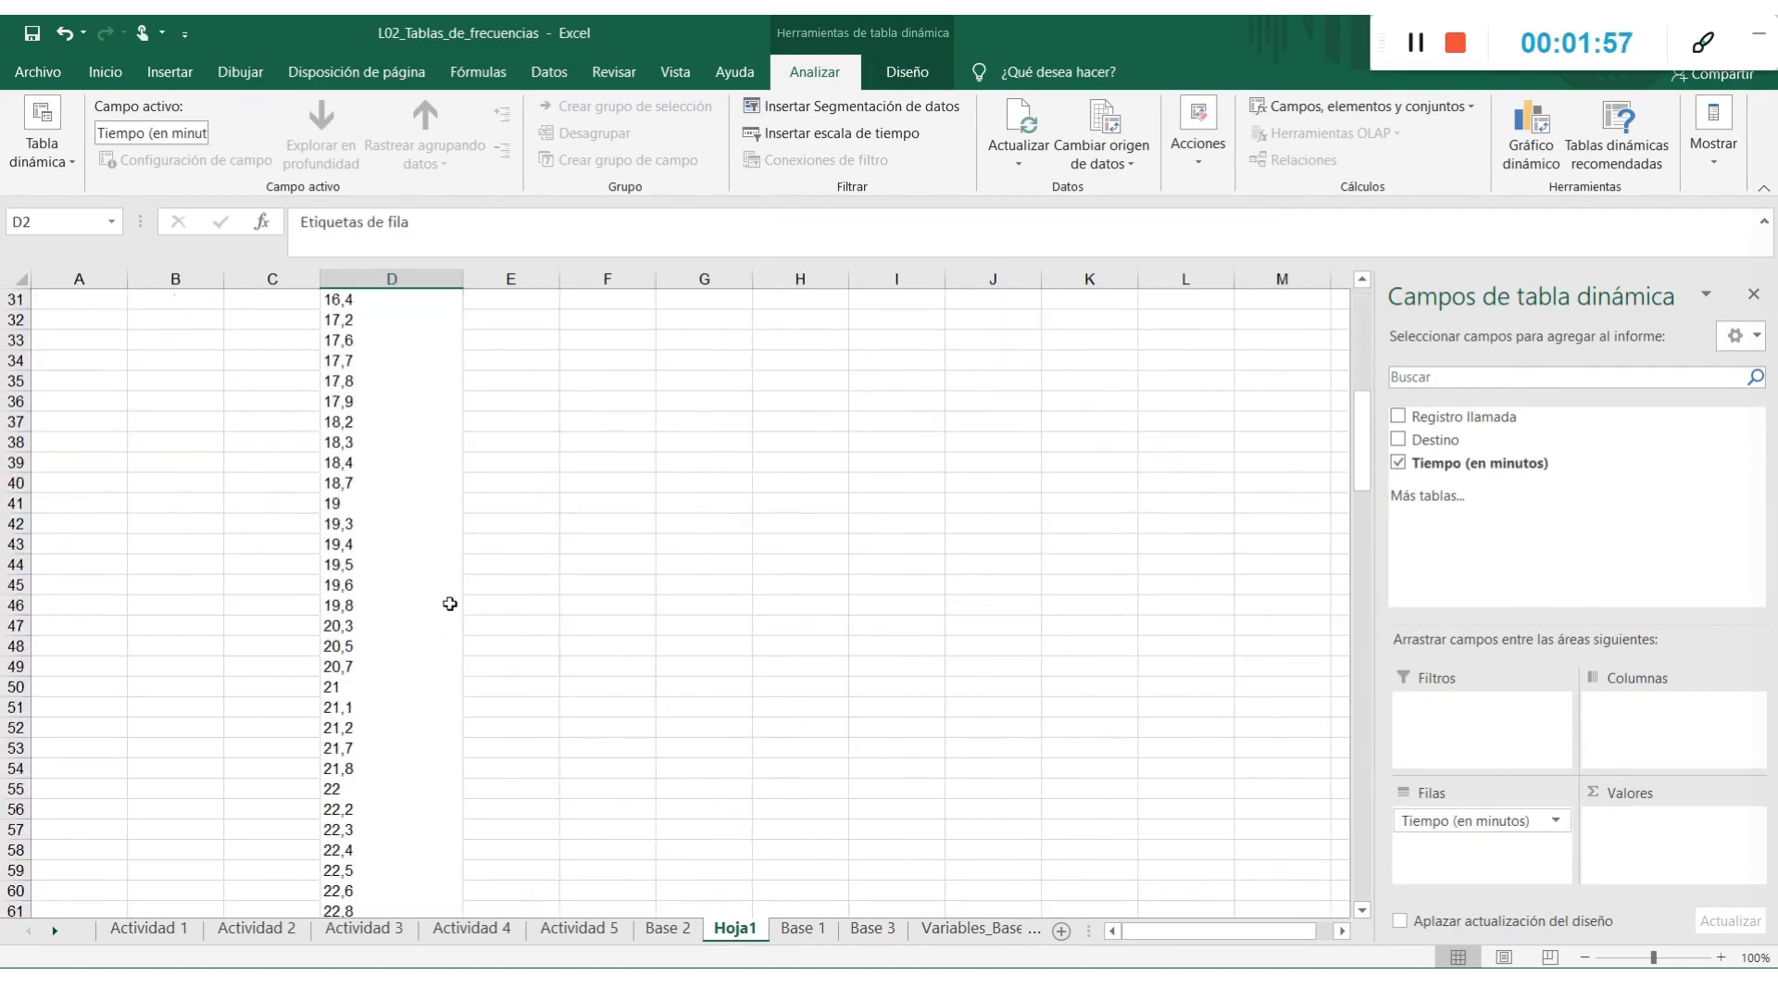
drag(1361, 630, 1253, 349)
click(368, 462)
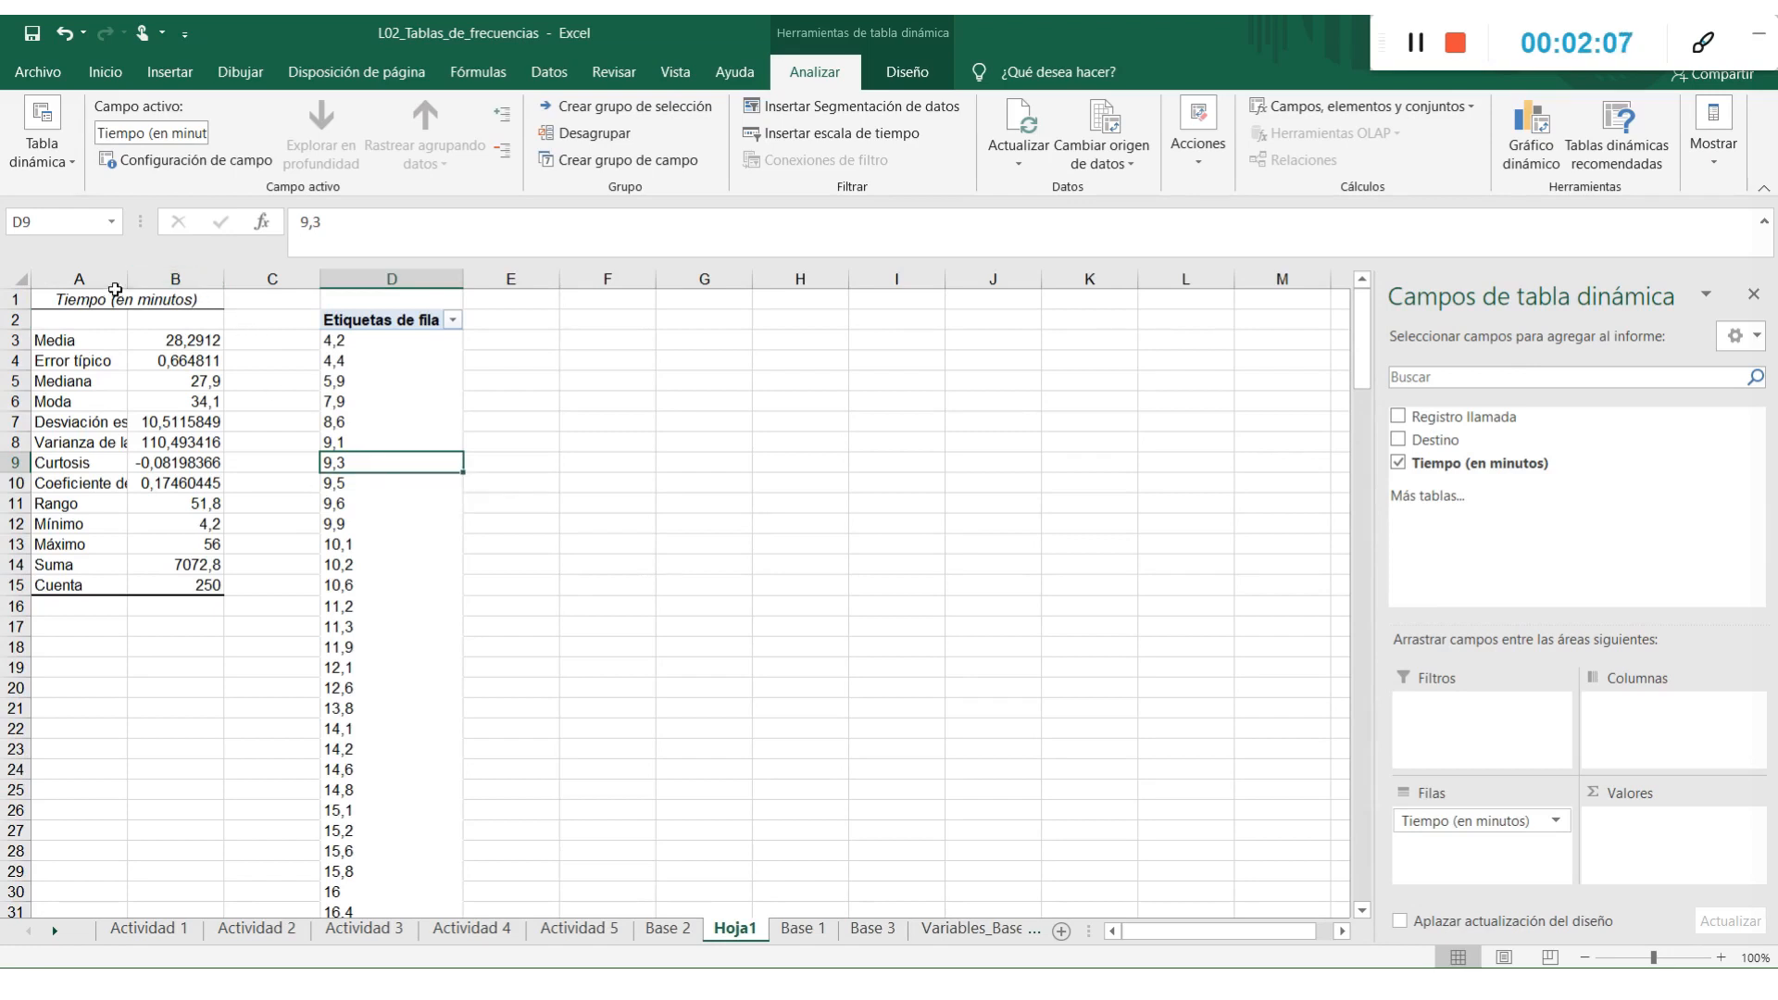
Widen columns A and B on Hoja1 and enter the label "Números de intervalos" in A17
drag(111, 281, 203, 278)
click(161, 616)
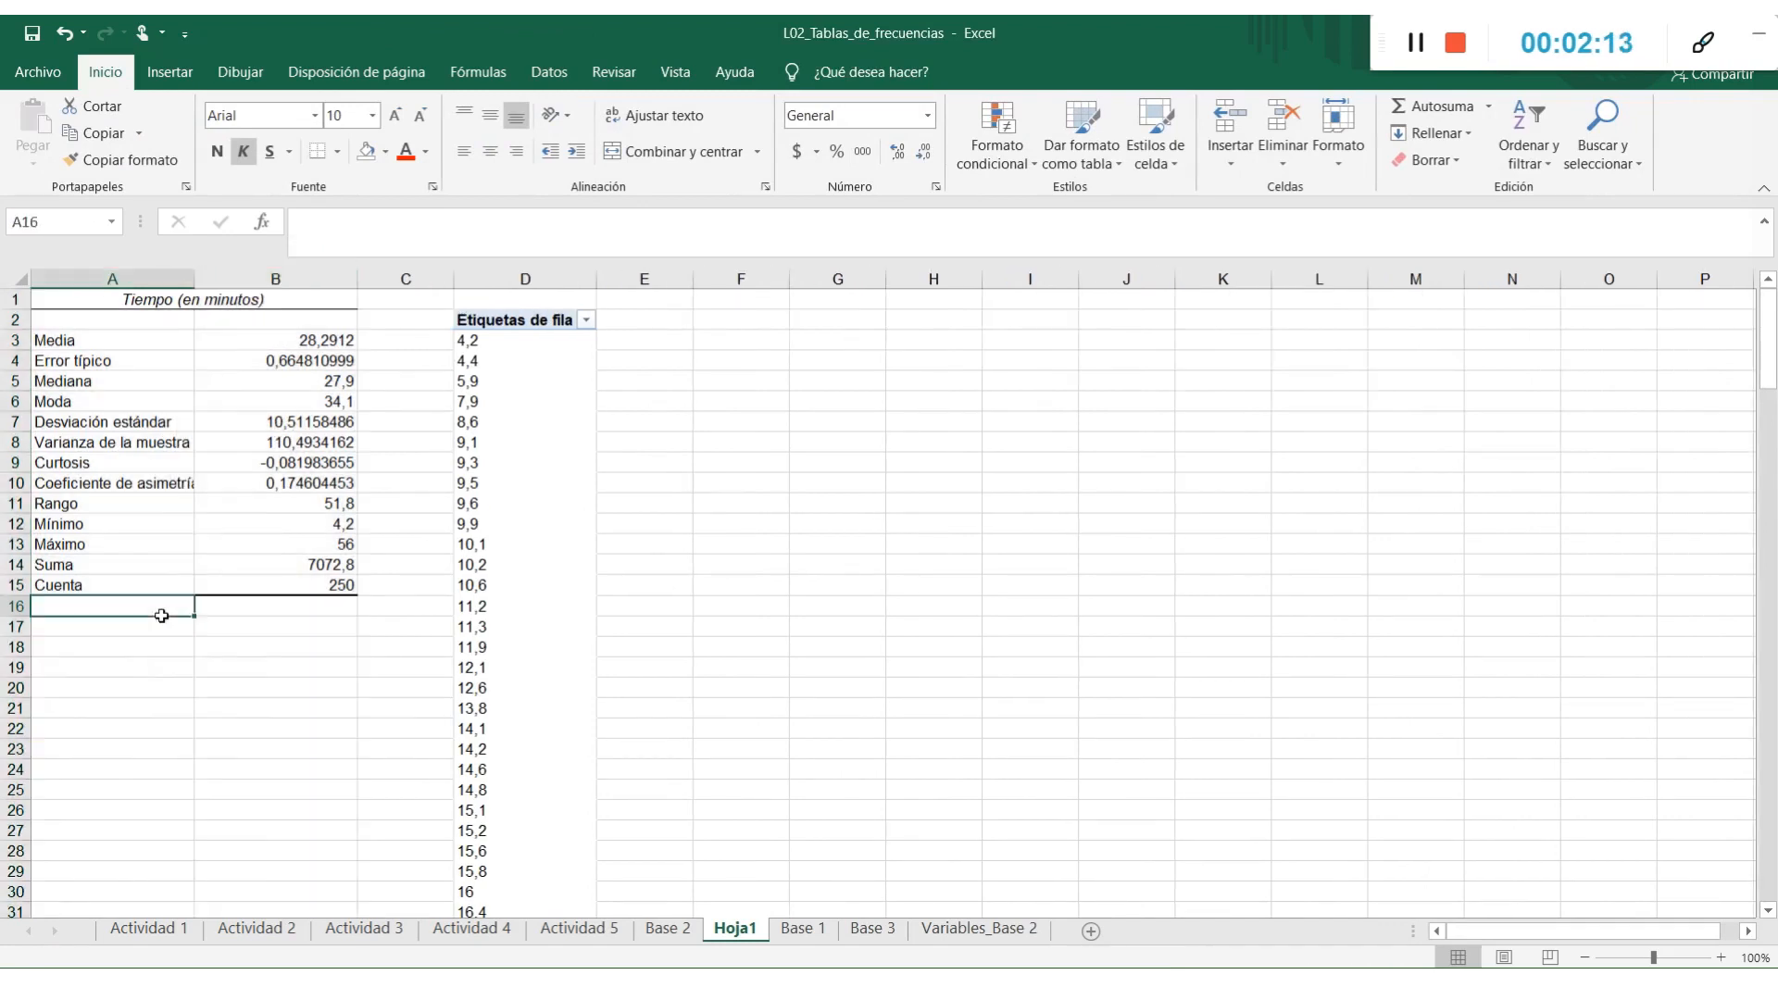
click(166, 637)
text(N)
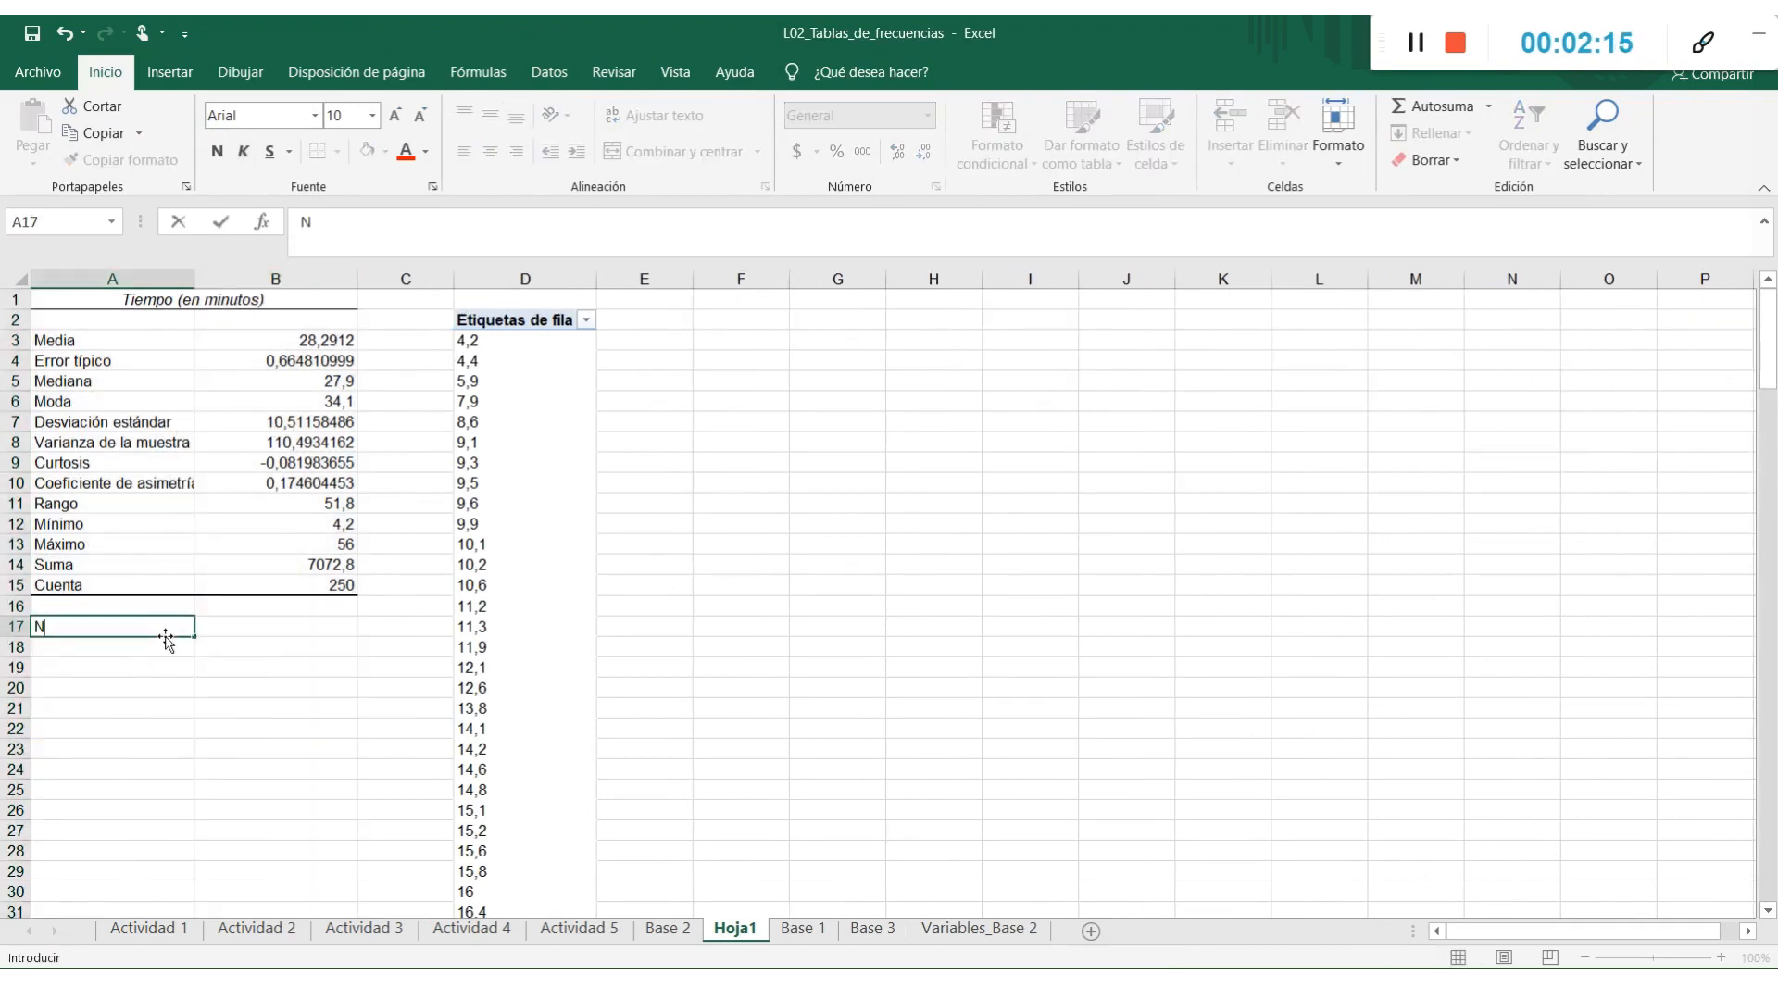
text(úmeros de intervalos)
key(Return)
key(Return)
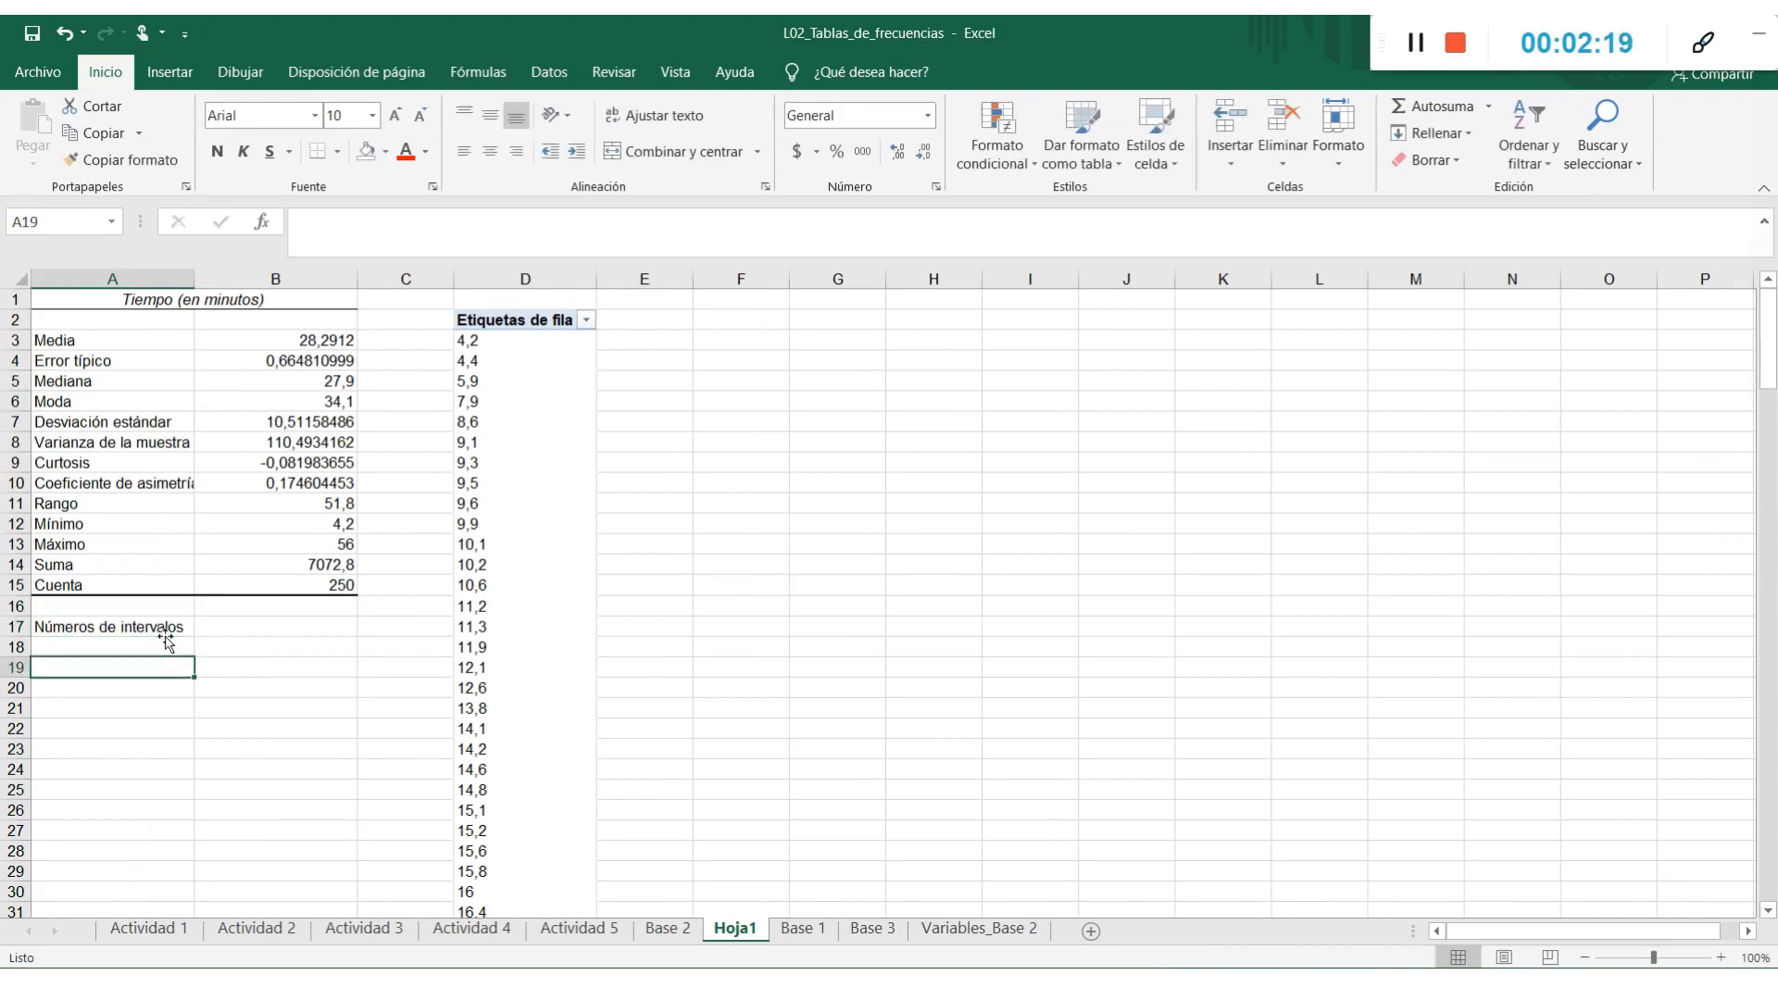
Enter the label "Amplitud del intervalo" in cell A20
key(Return)
text(Amplit)
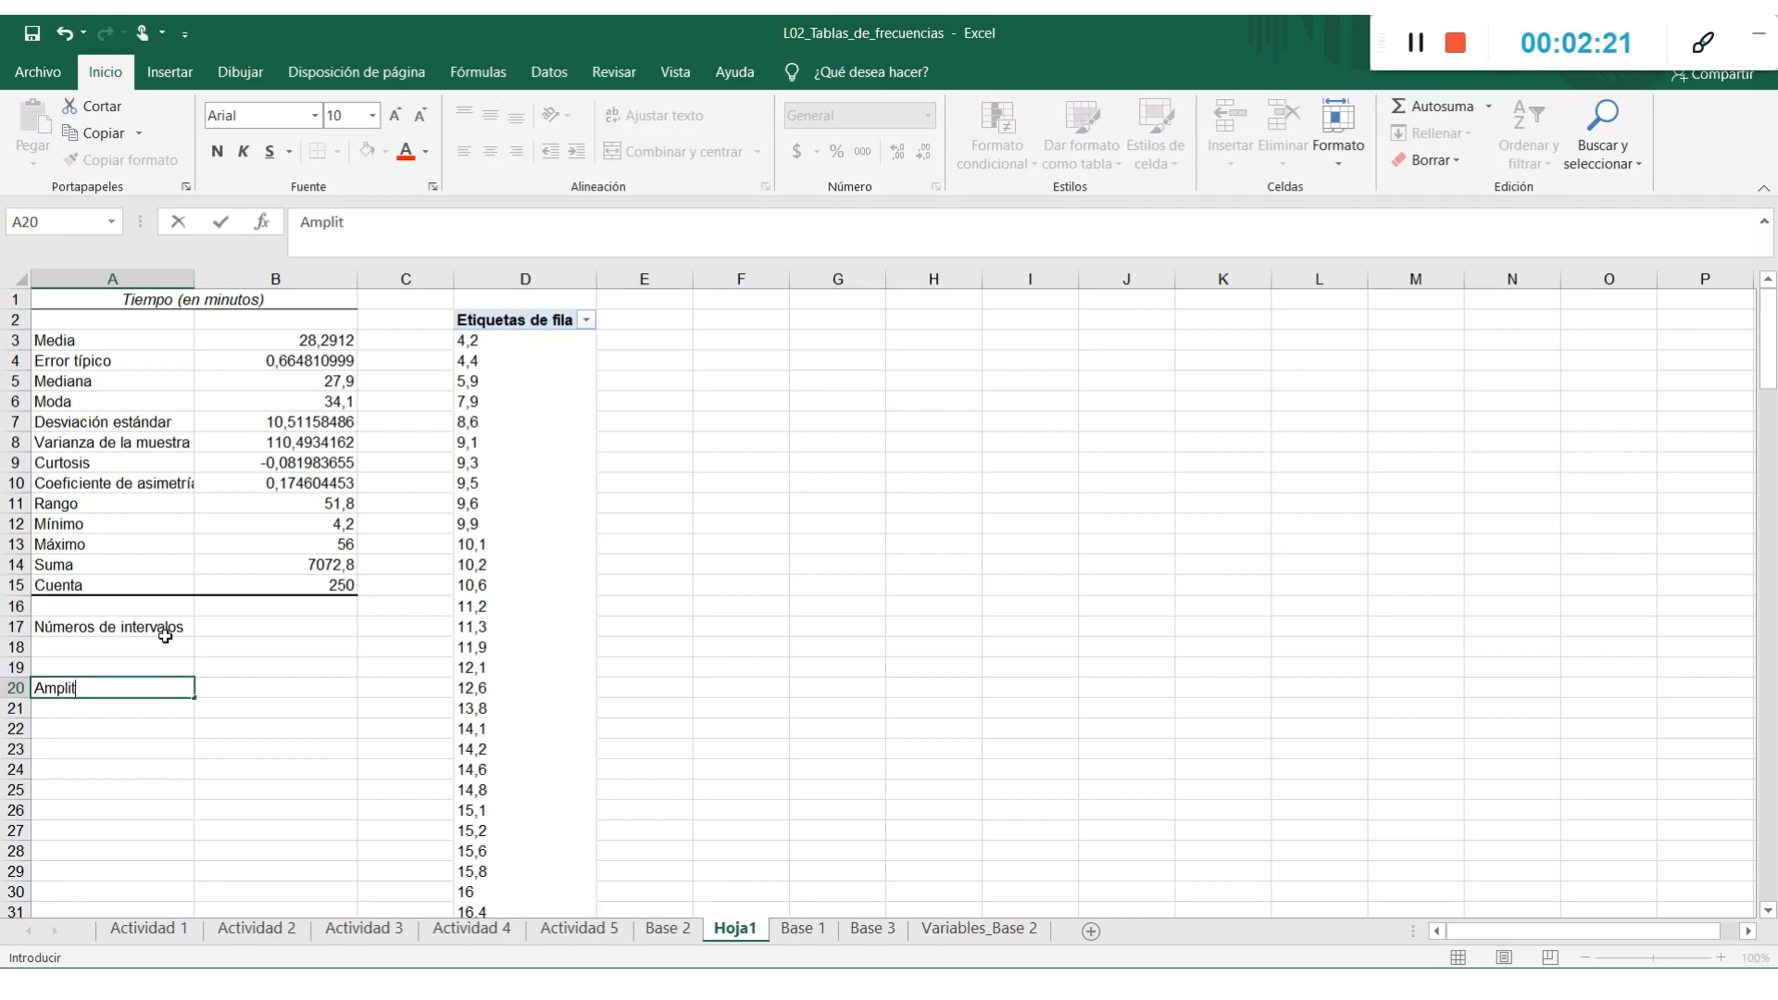
text(ud del intervalo)
Calculate the number of intervals in A18 with the formula =REDONDEAR(1+3,3*LOG10(B15);0)
click(167, 646)
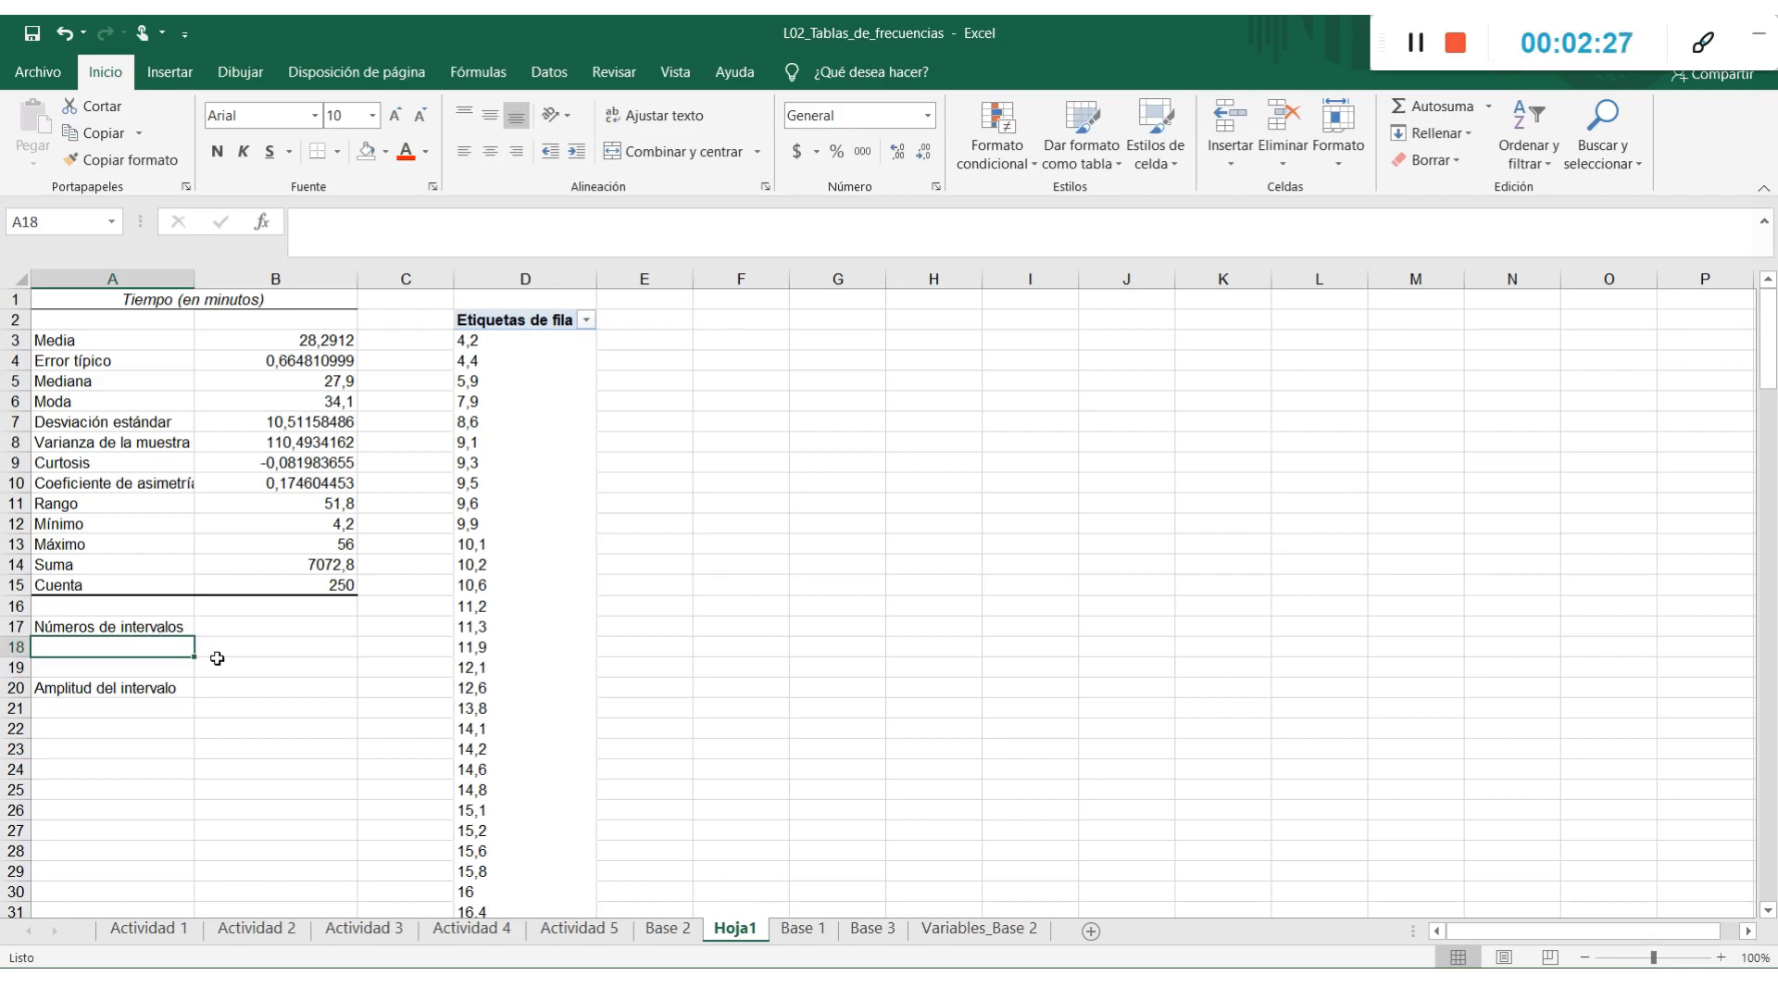
text(=re)
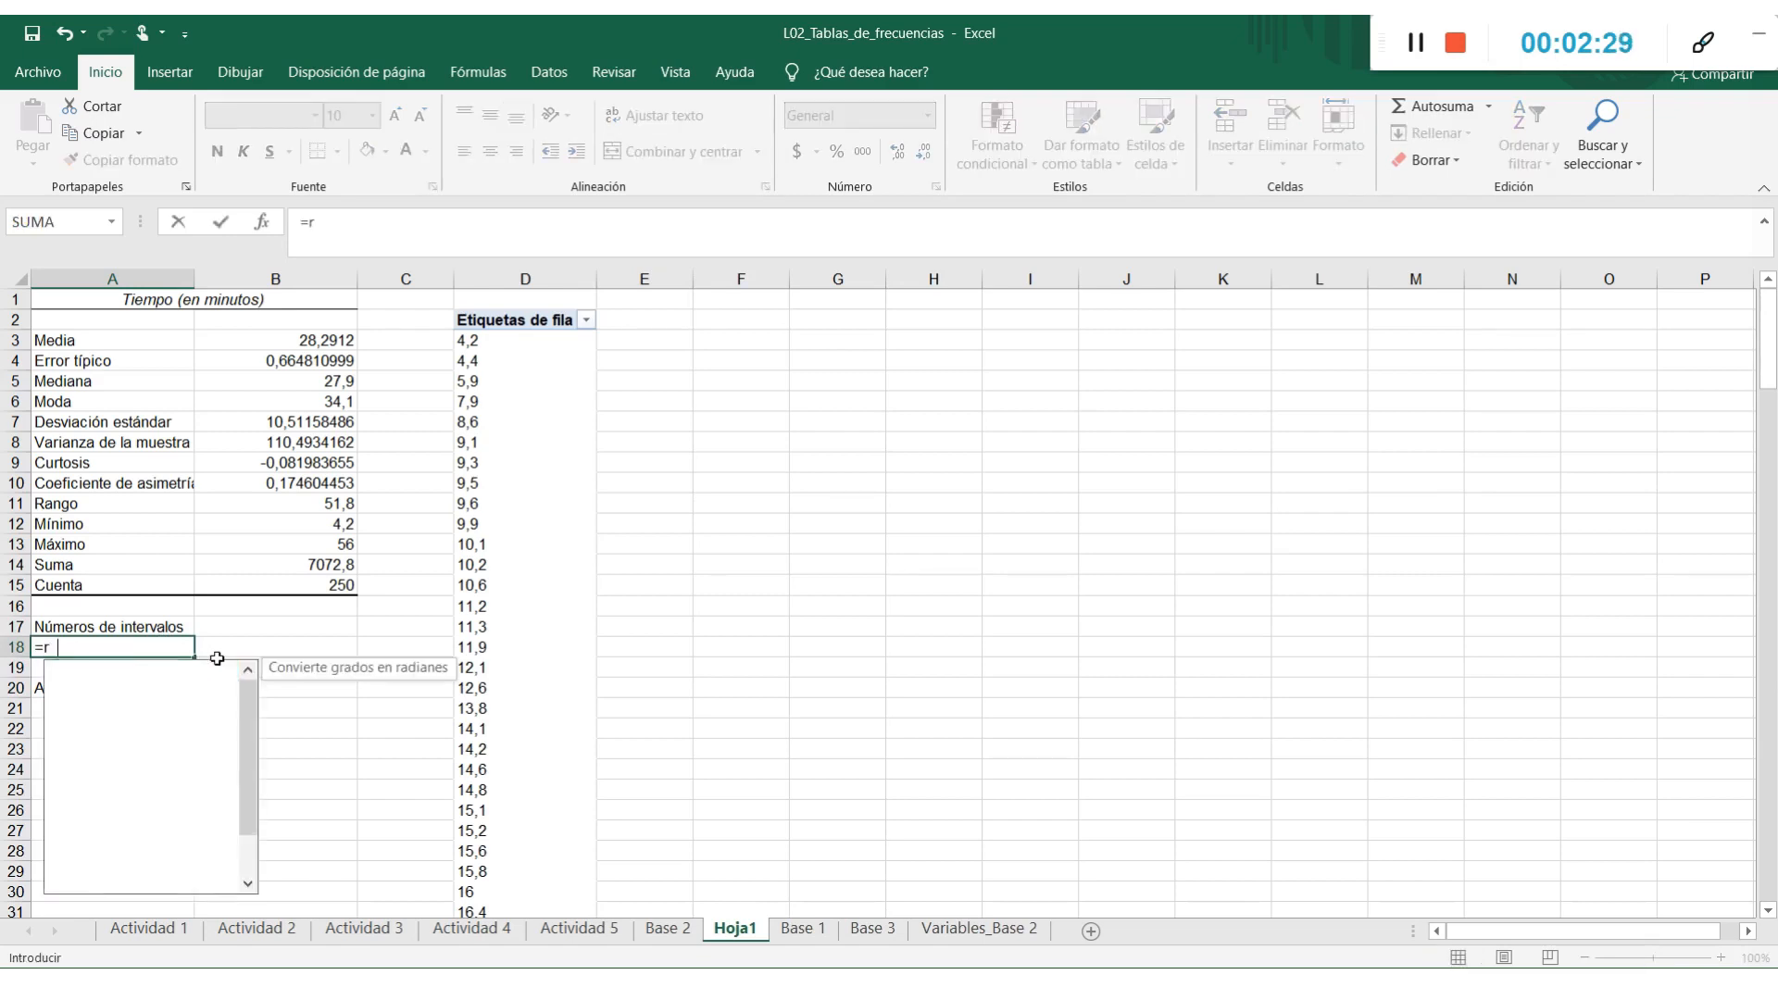
key(Down)
key(Down)
key(Down)
key(Down)
key(Tab)
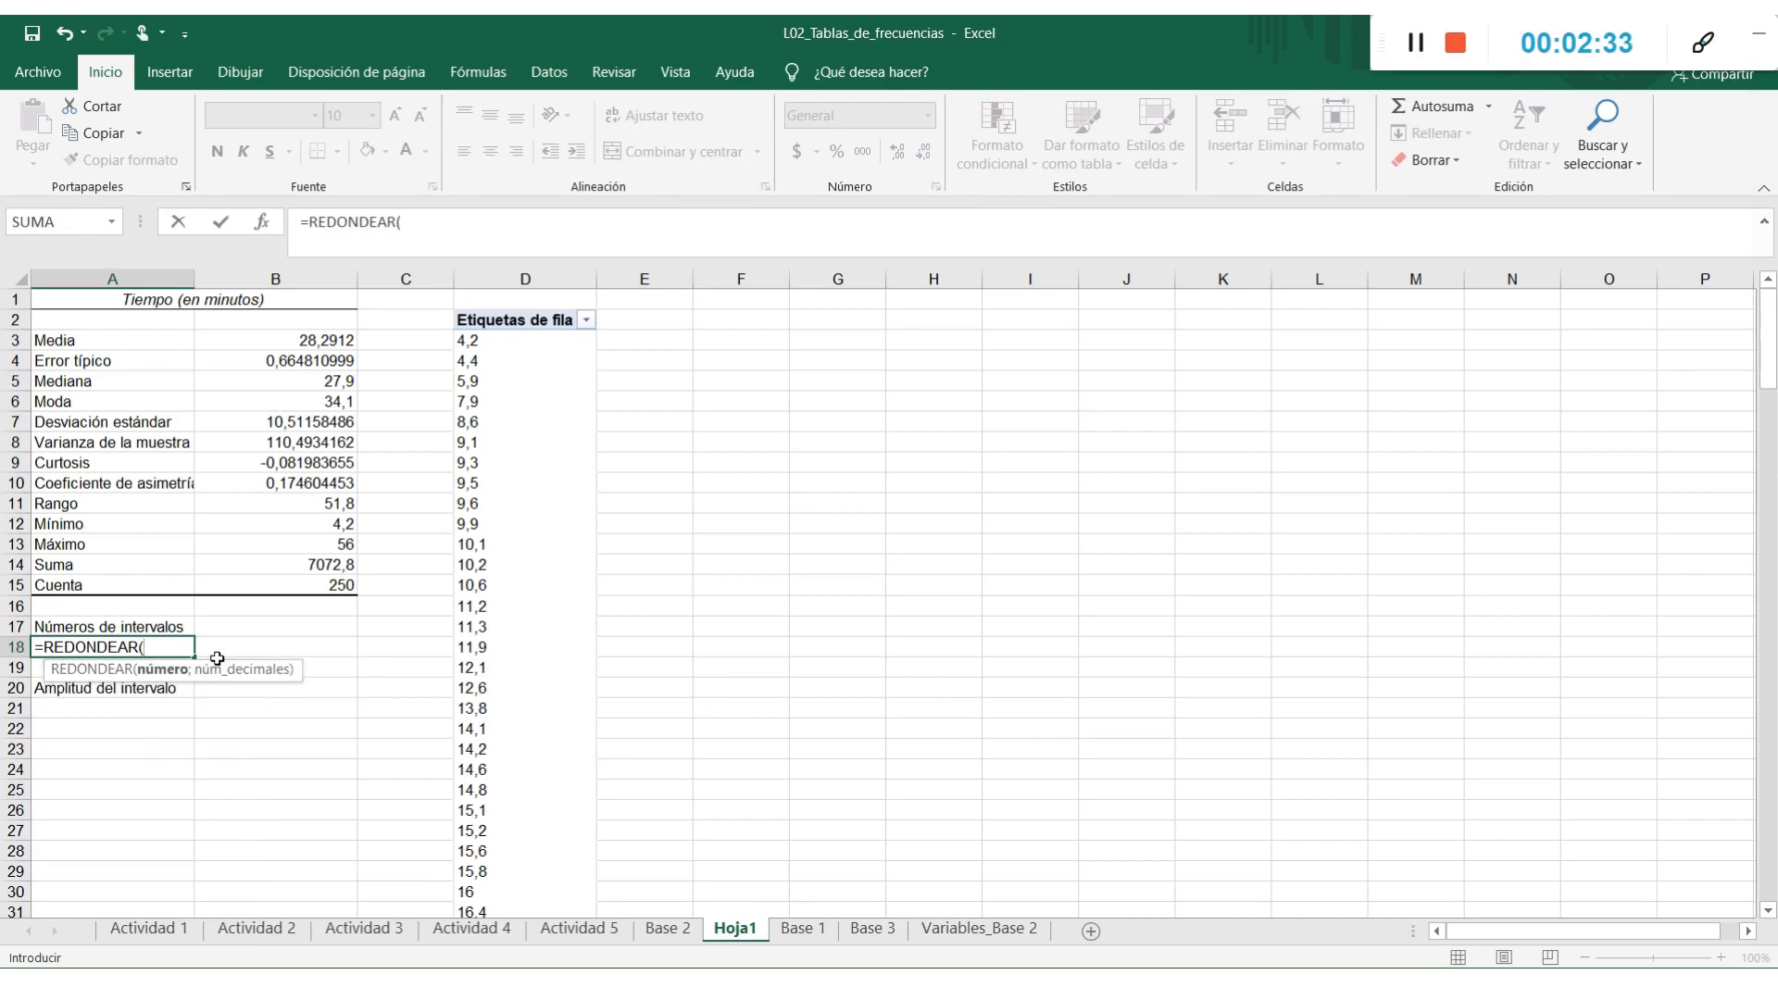
text(1+3,3*log)
double_click(228, 706)
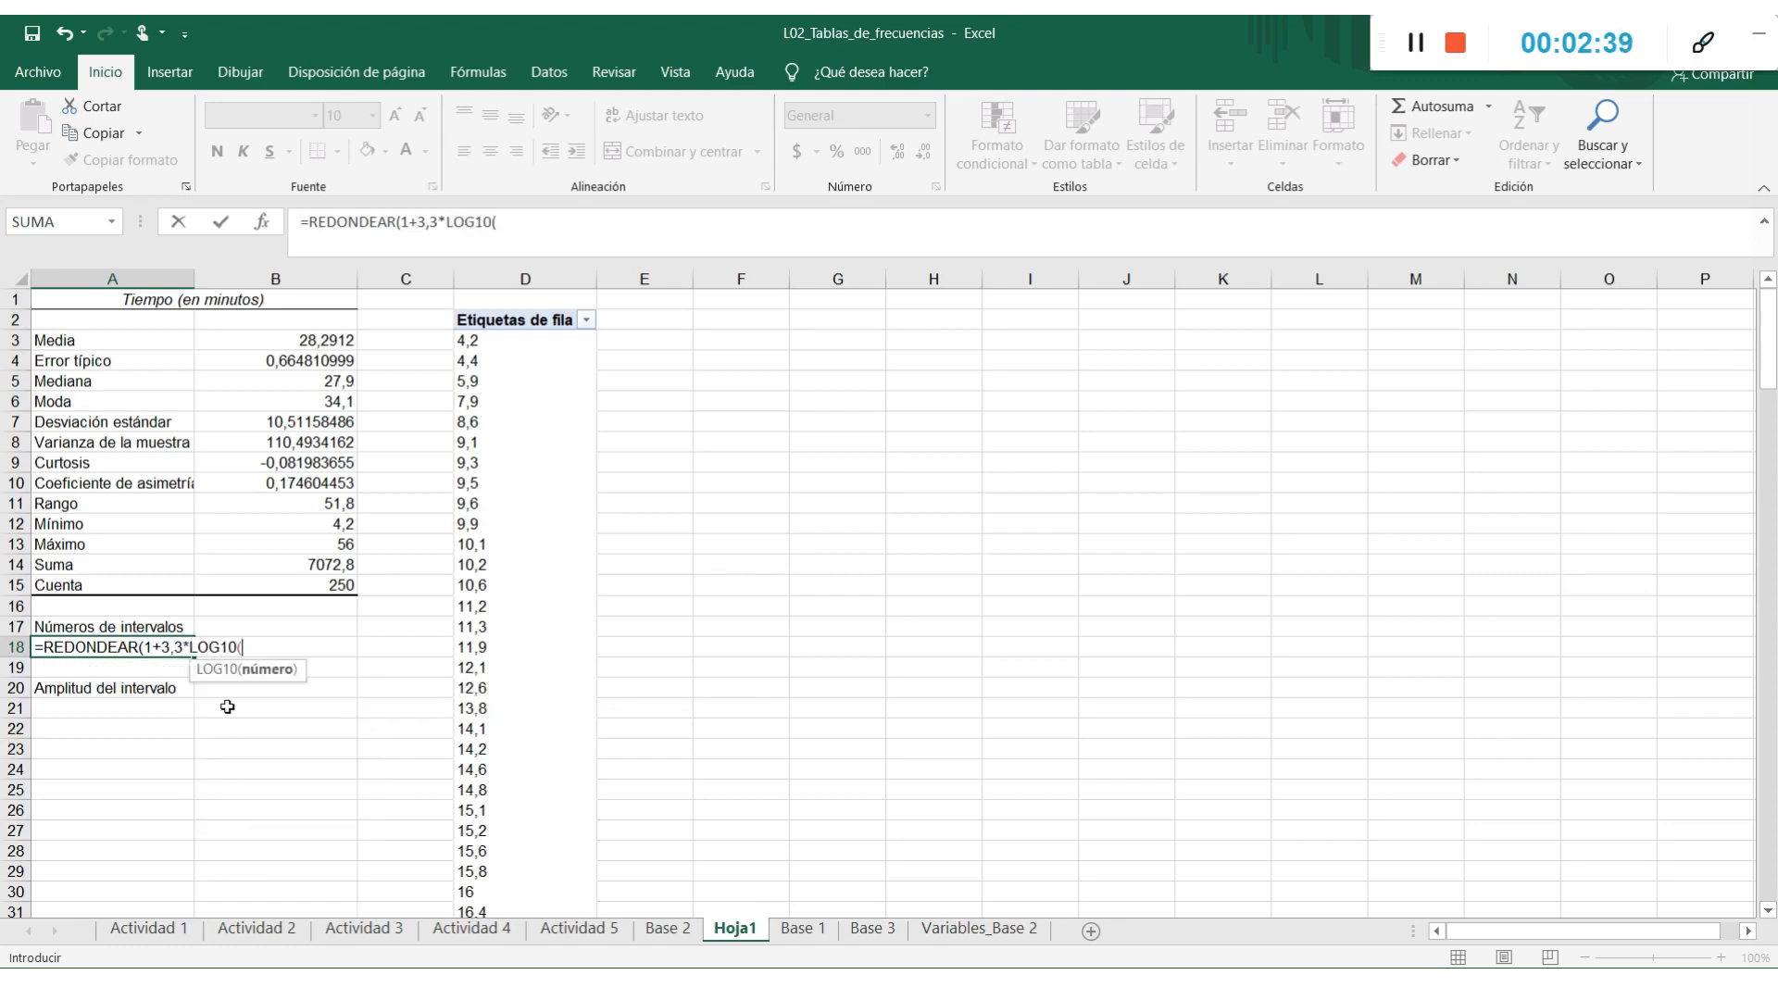
click(335, 584)
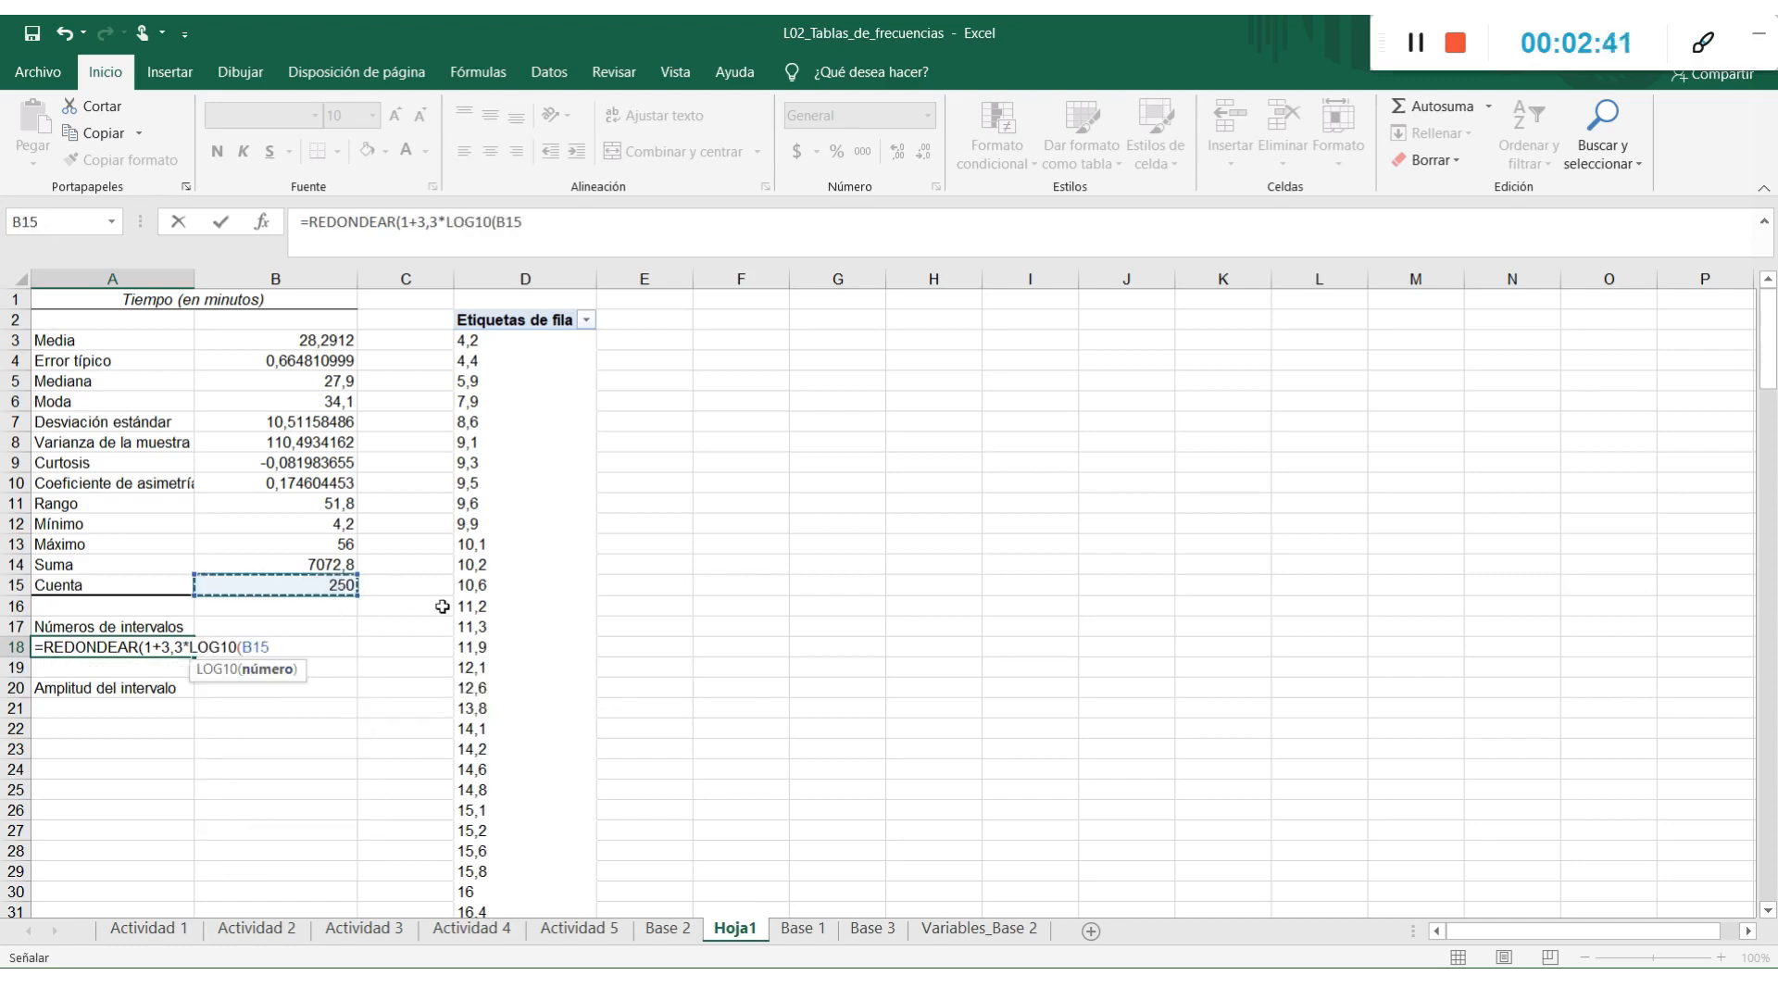
text())
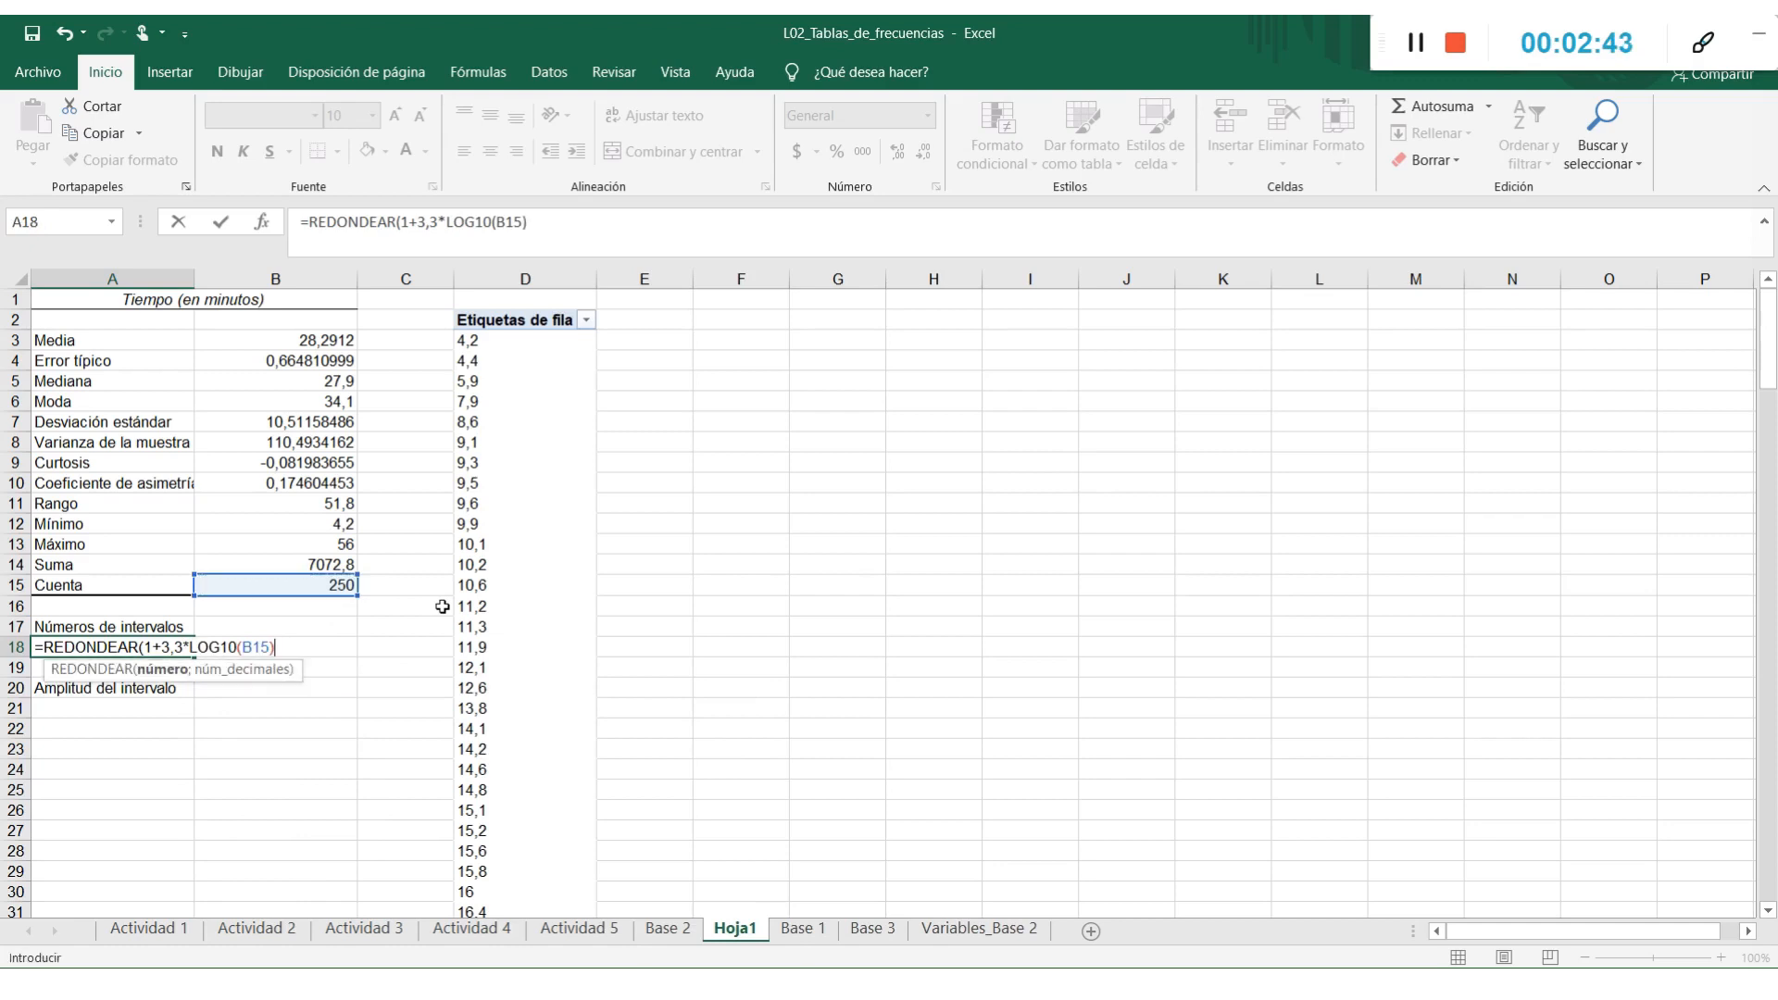
text(;)
text(0)
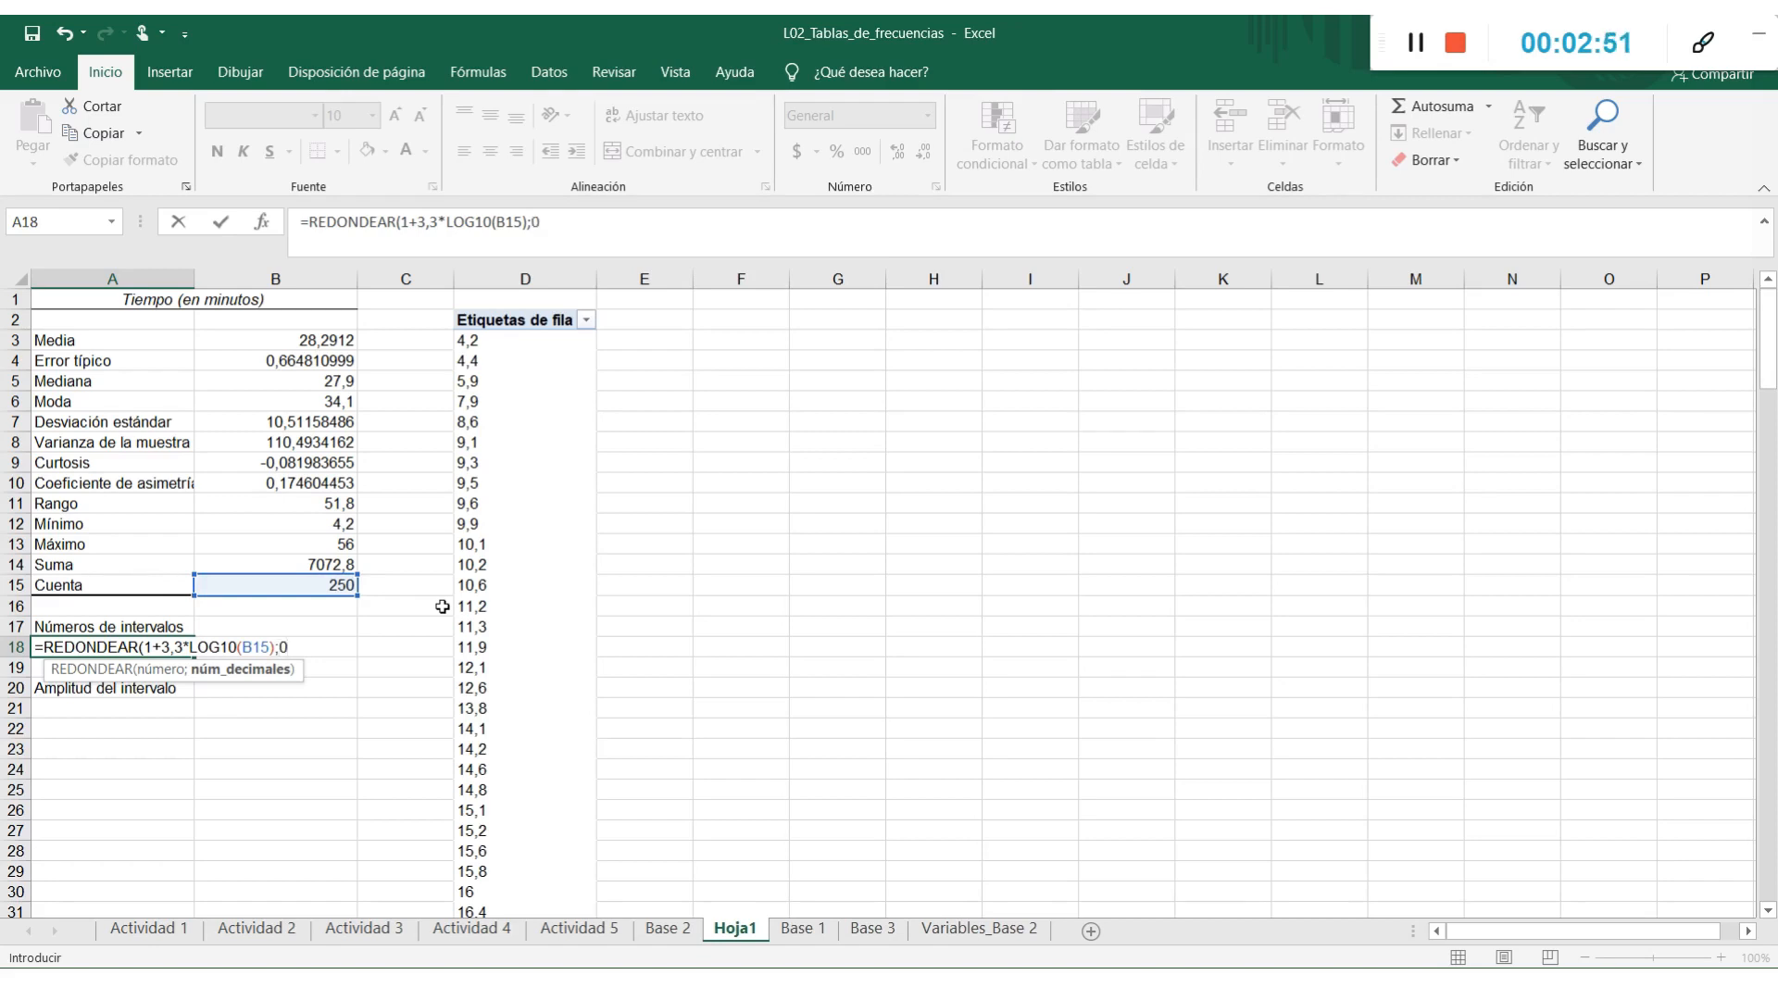
text())
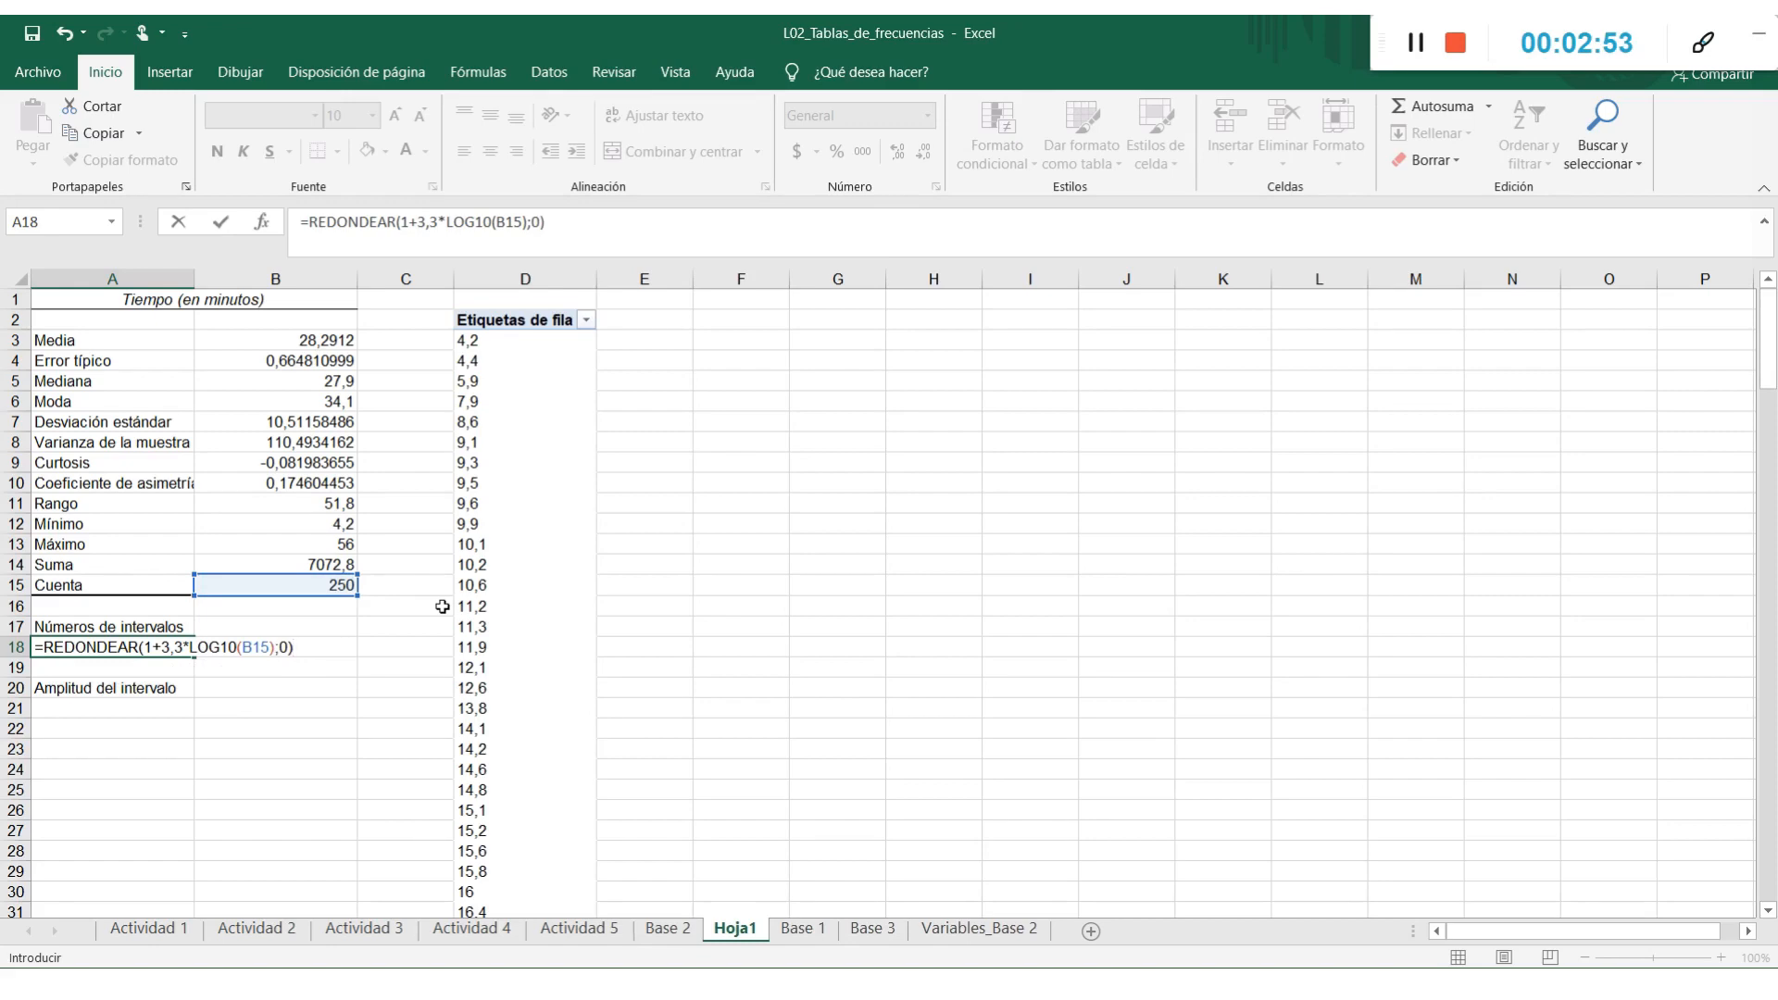
key(Return)
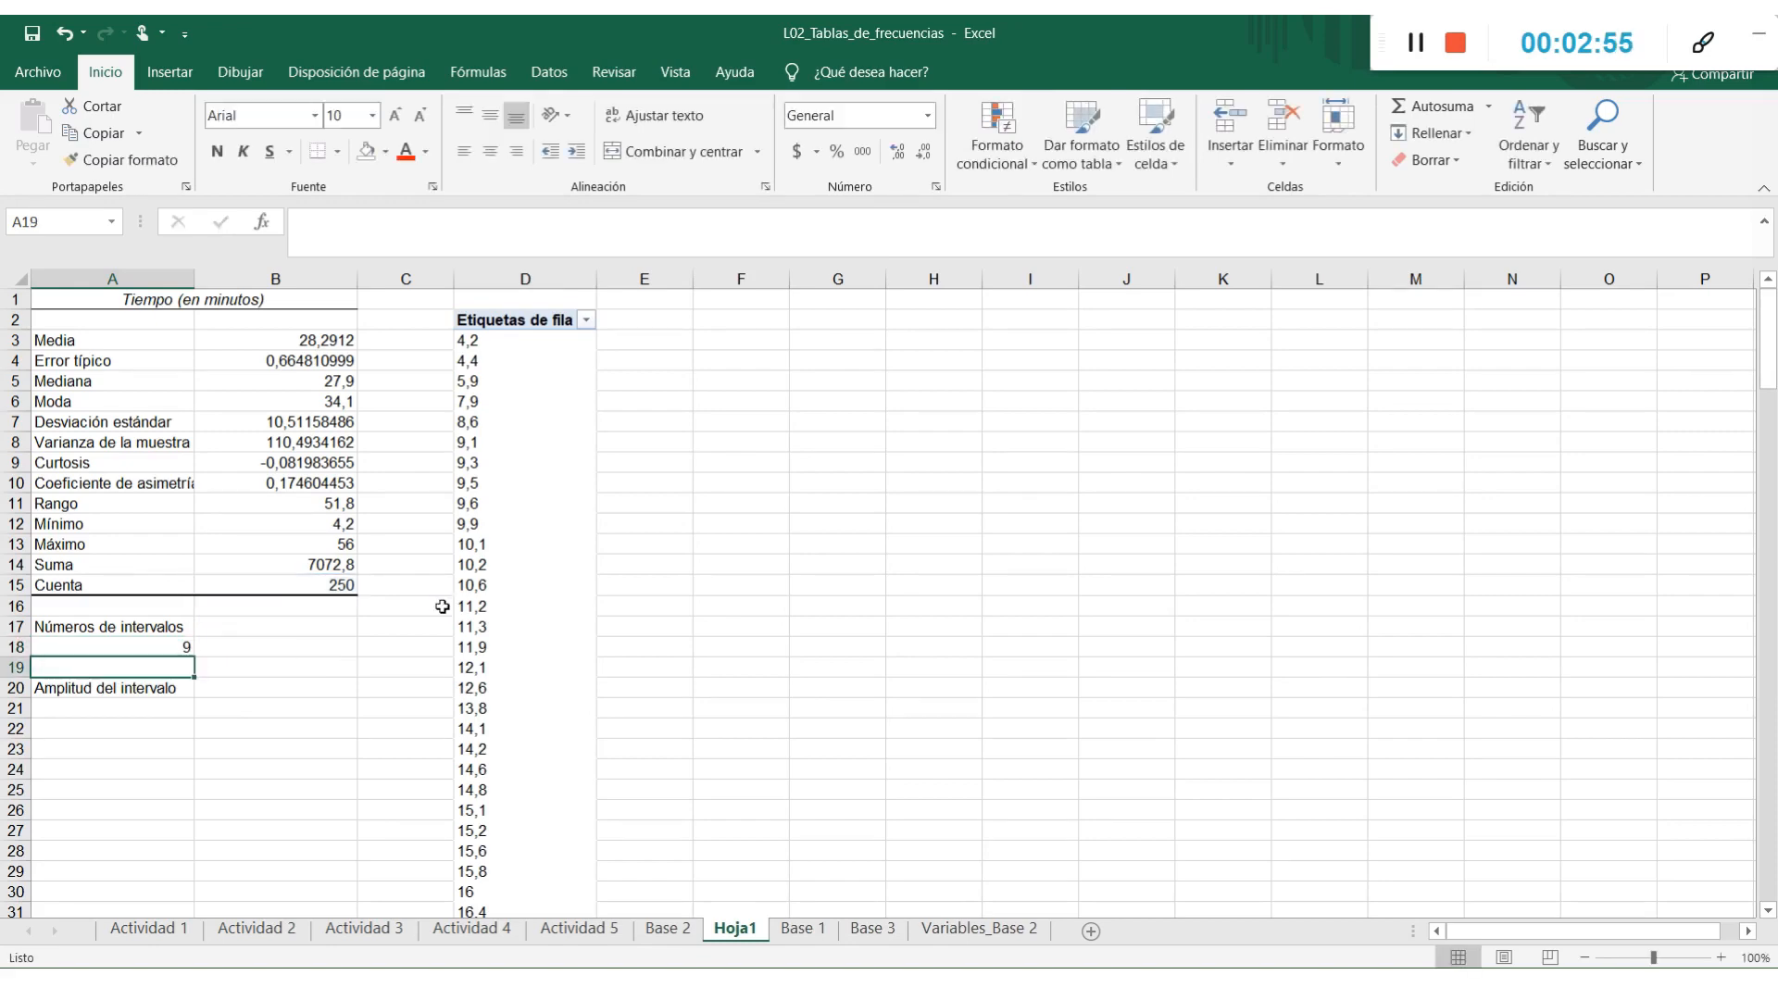
scroll(442, 607, up, 4)
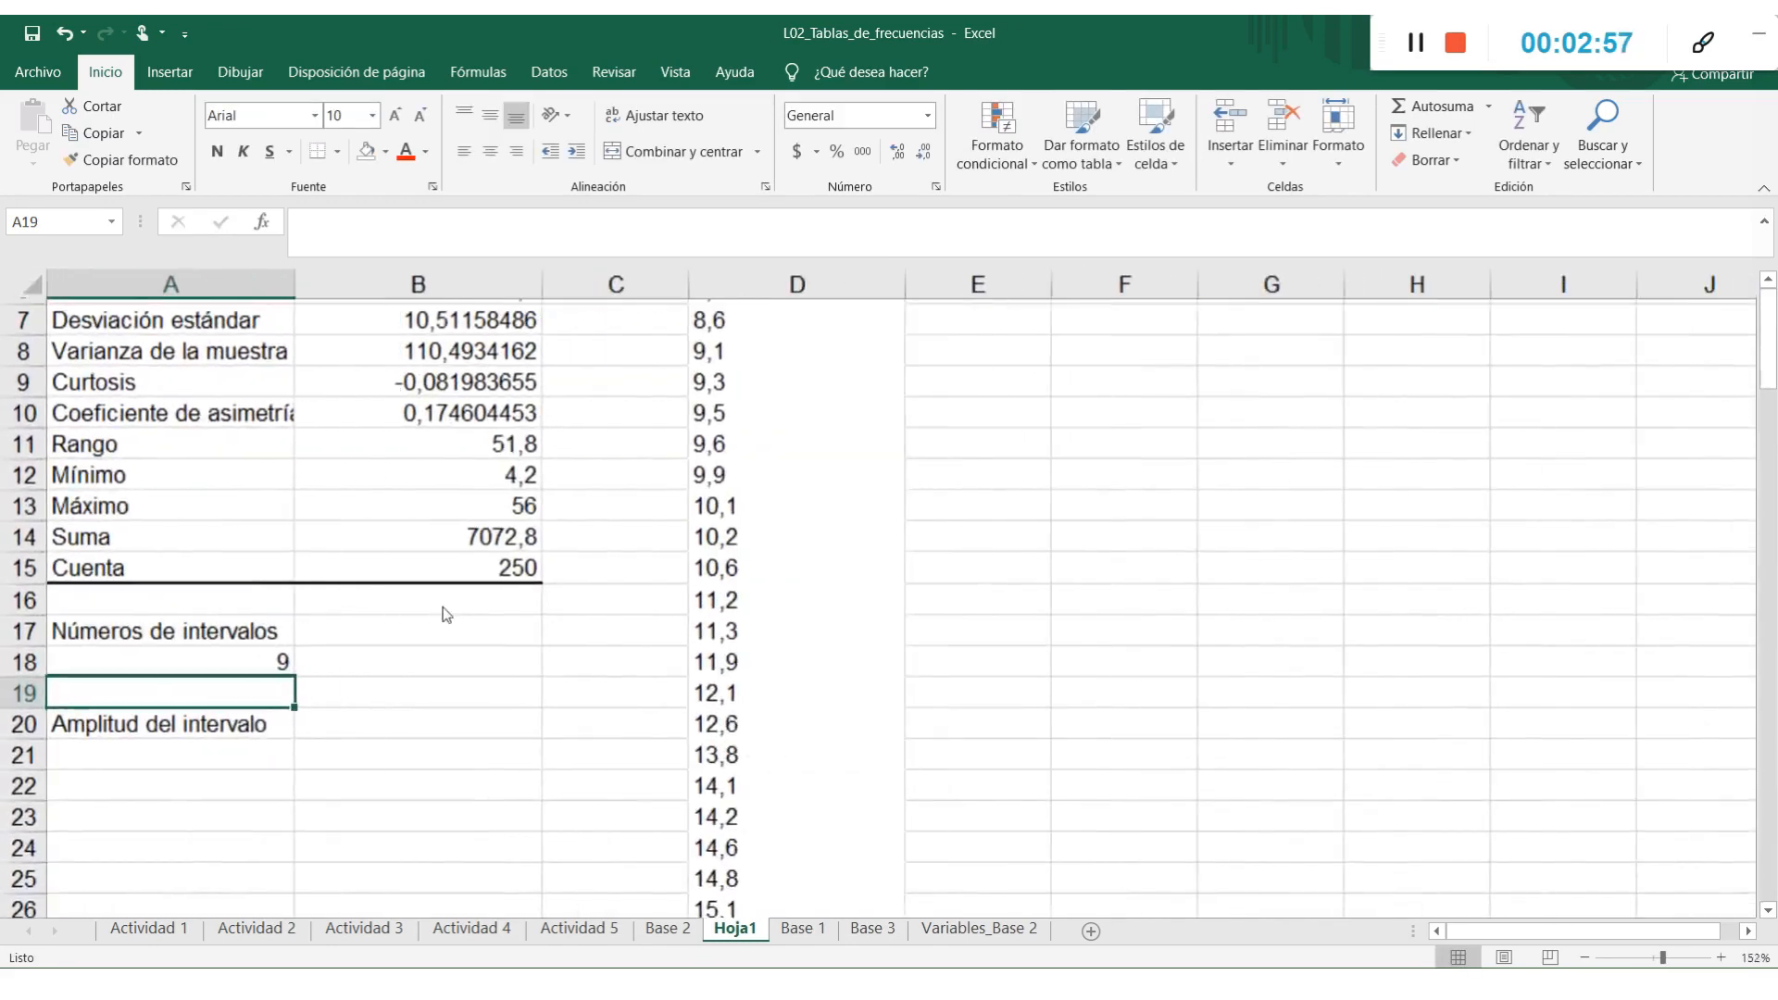
double_click(223, 650)
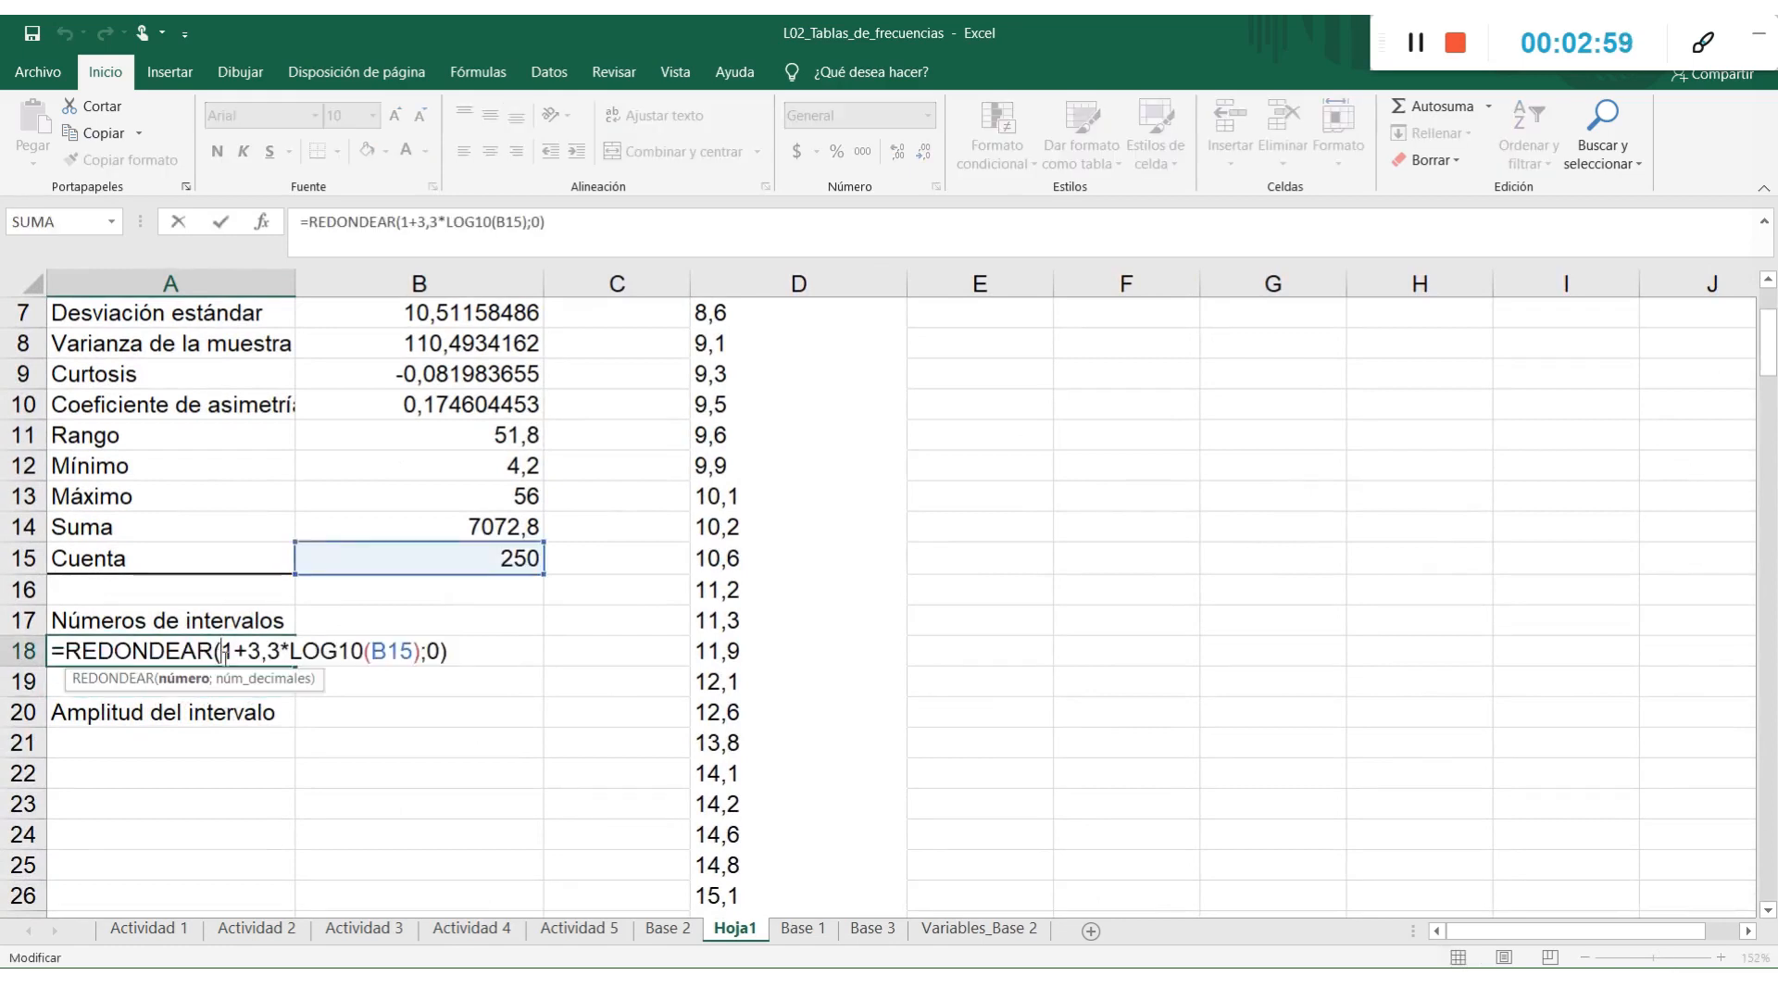
click(283, 746)
key(Escape)
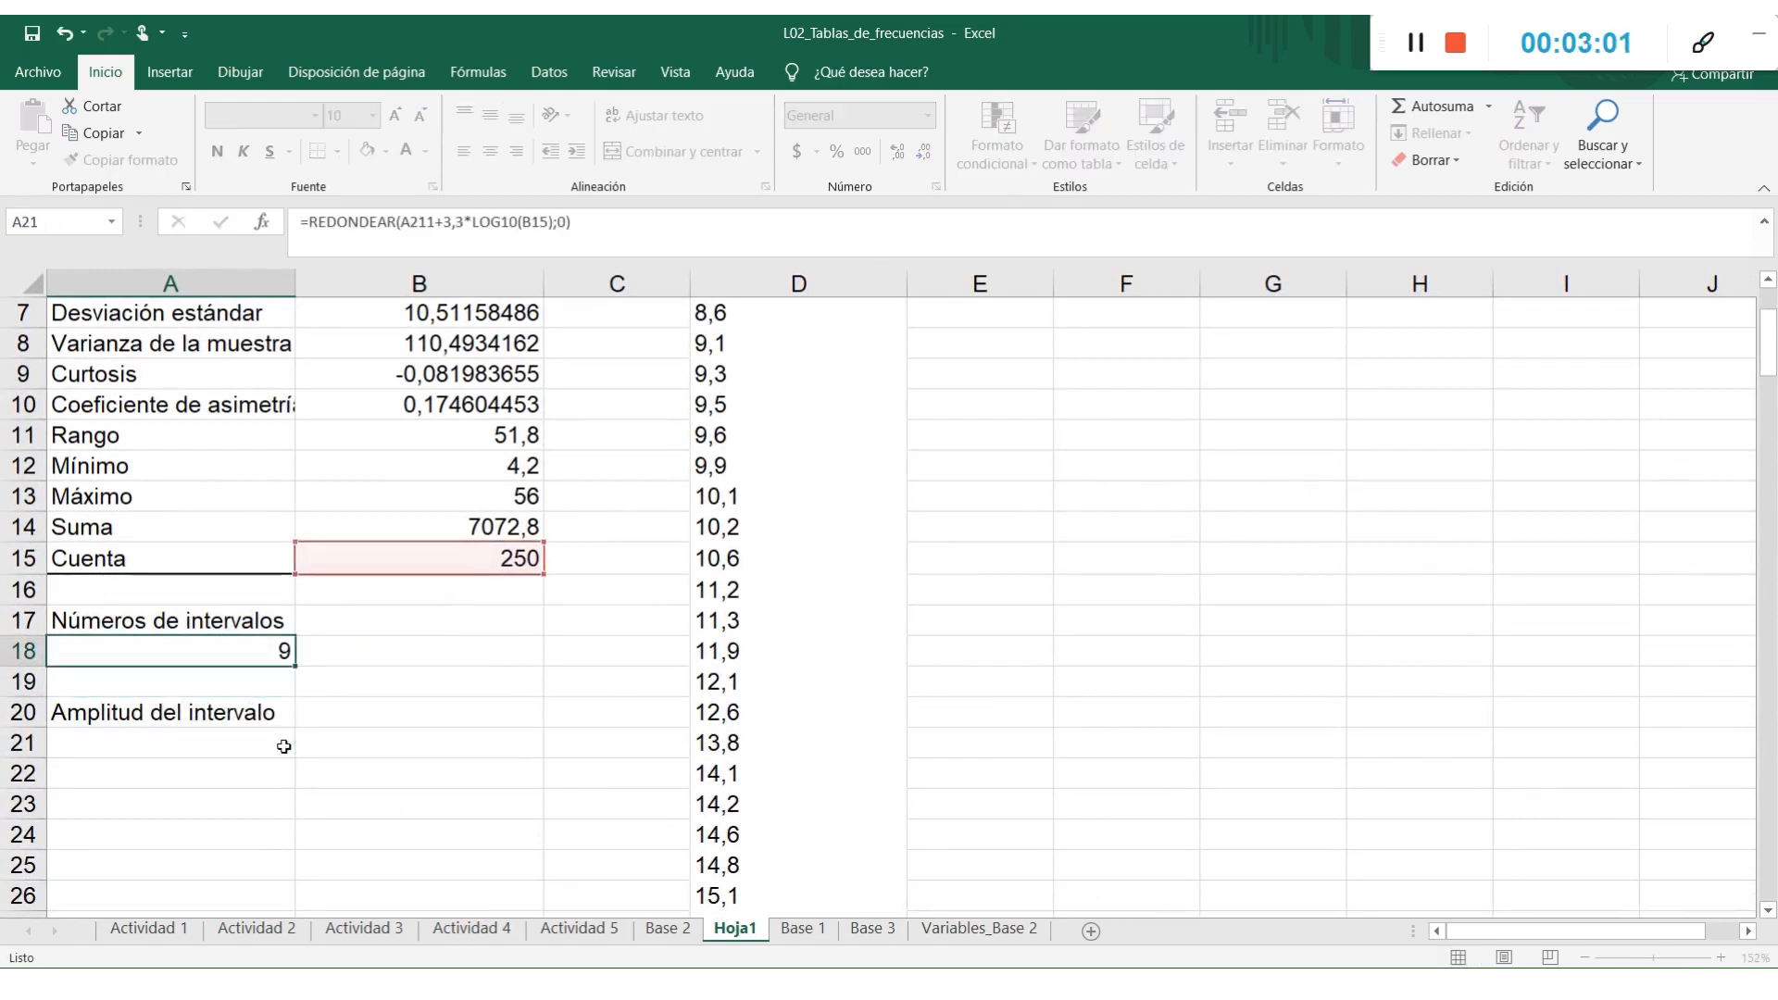
Calculate the interval width in A21 with the formula =REDONDEAR.MAS(B11/A18;1)
click(284, 747)
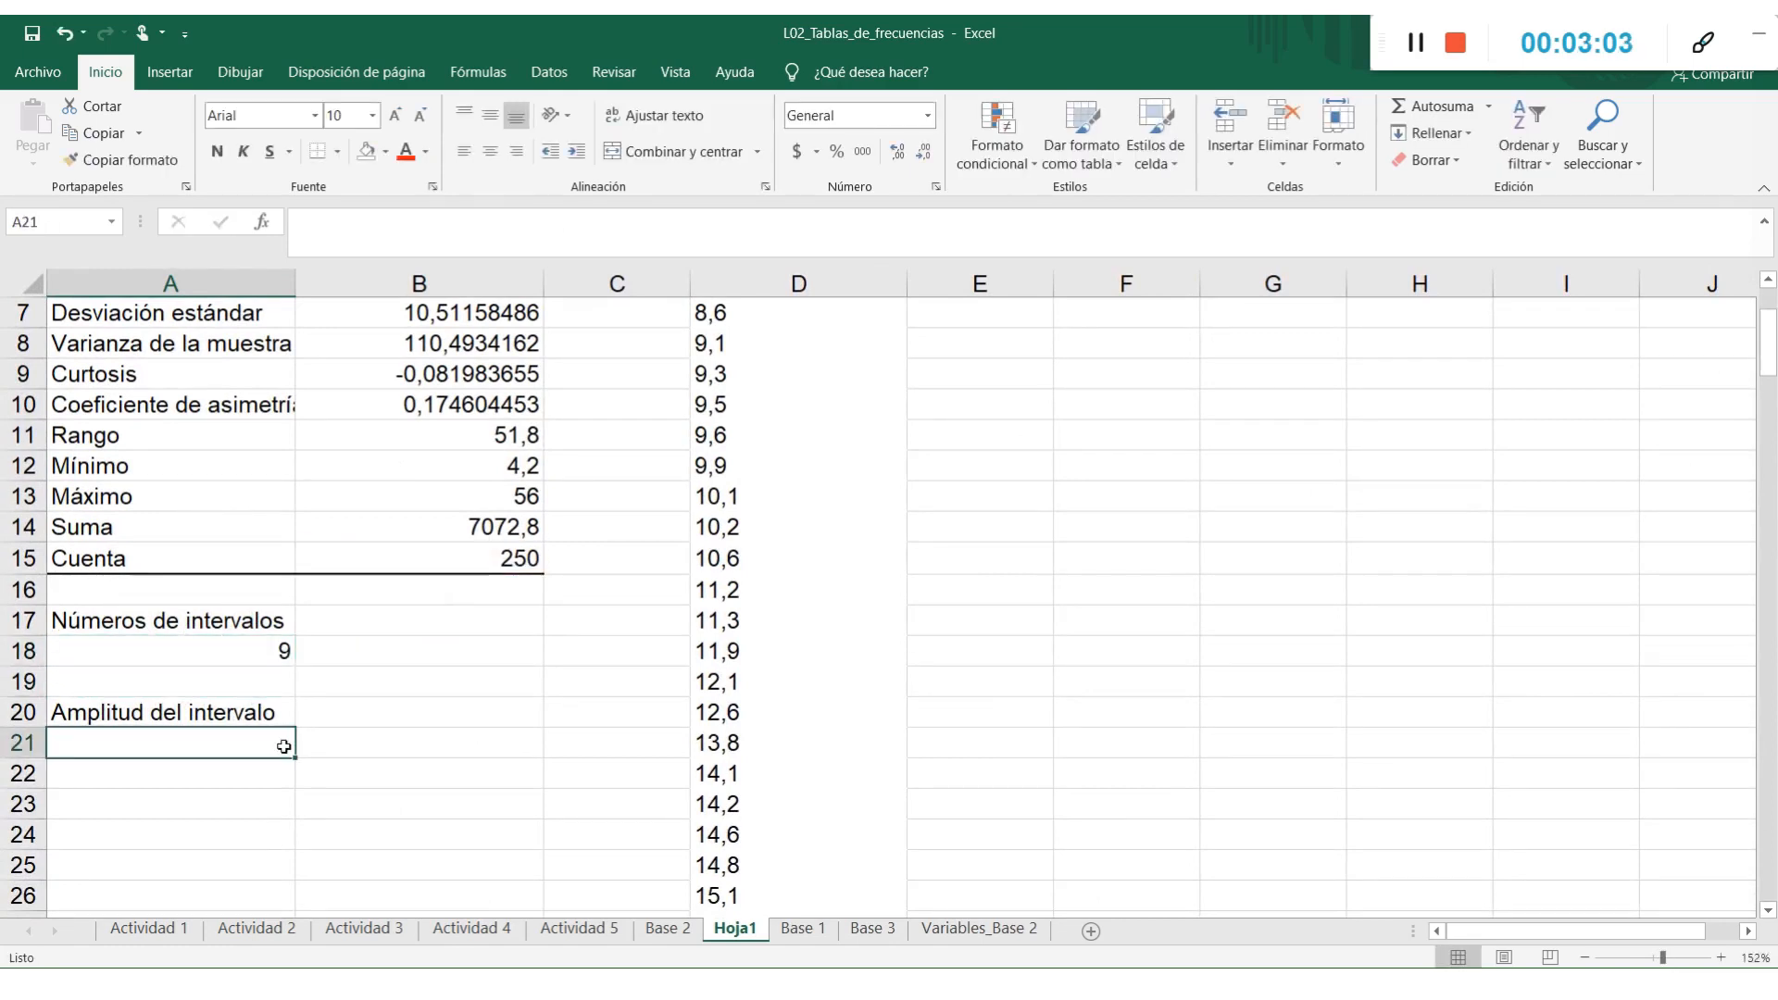
text(=redon)
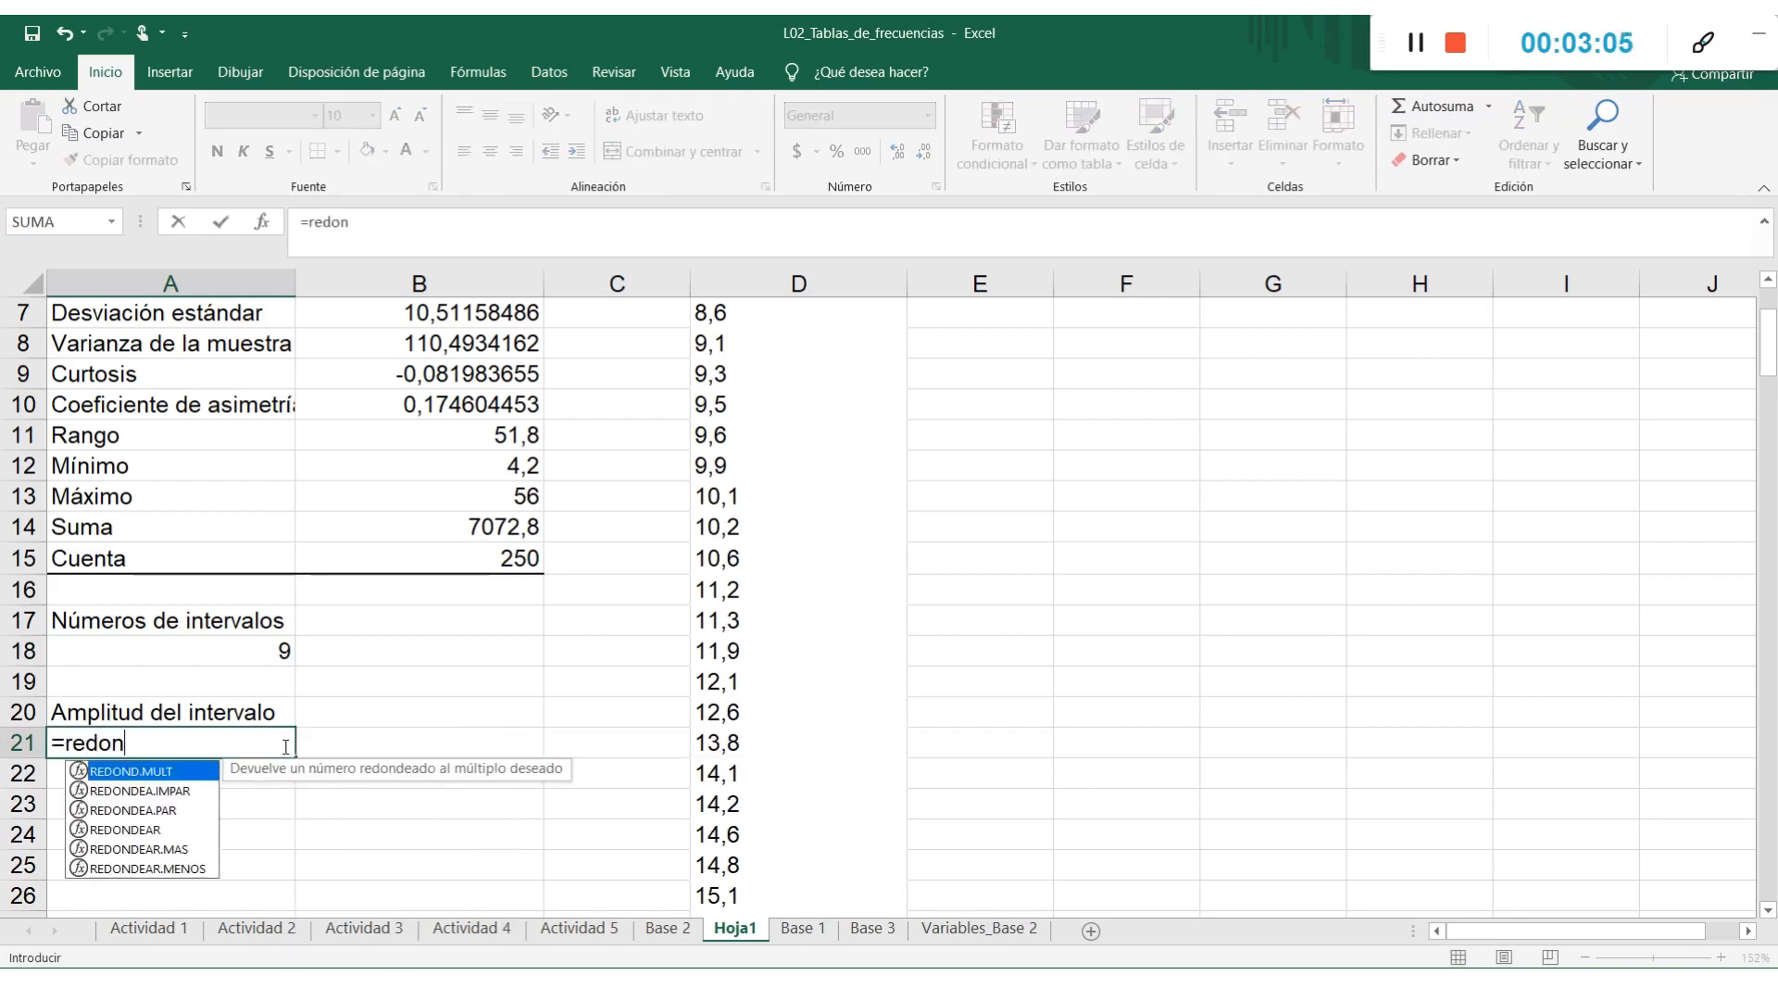
double_click(198, 848)
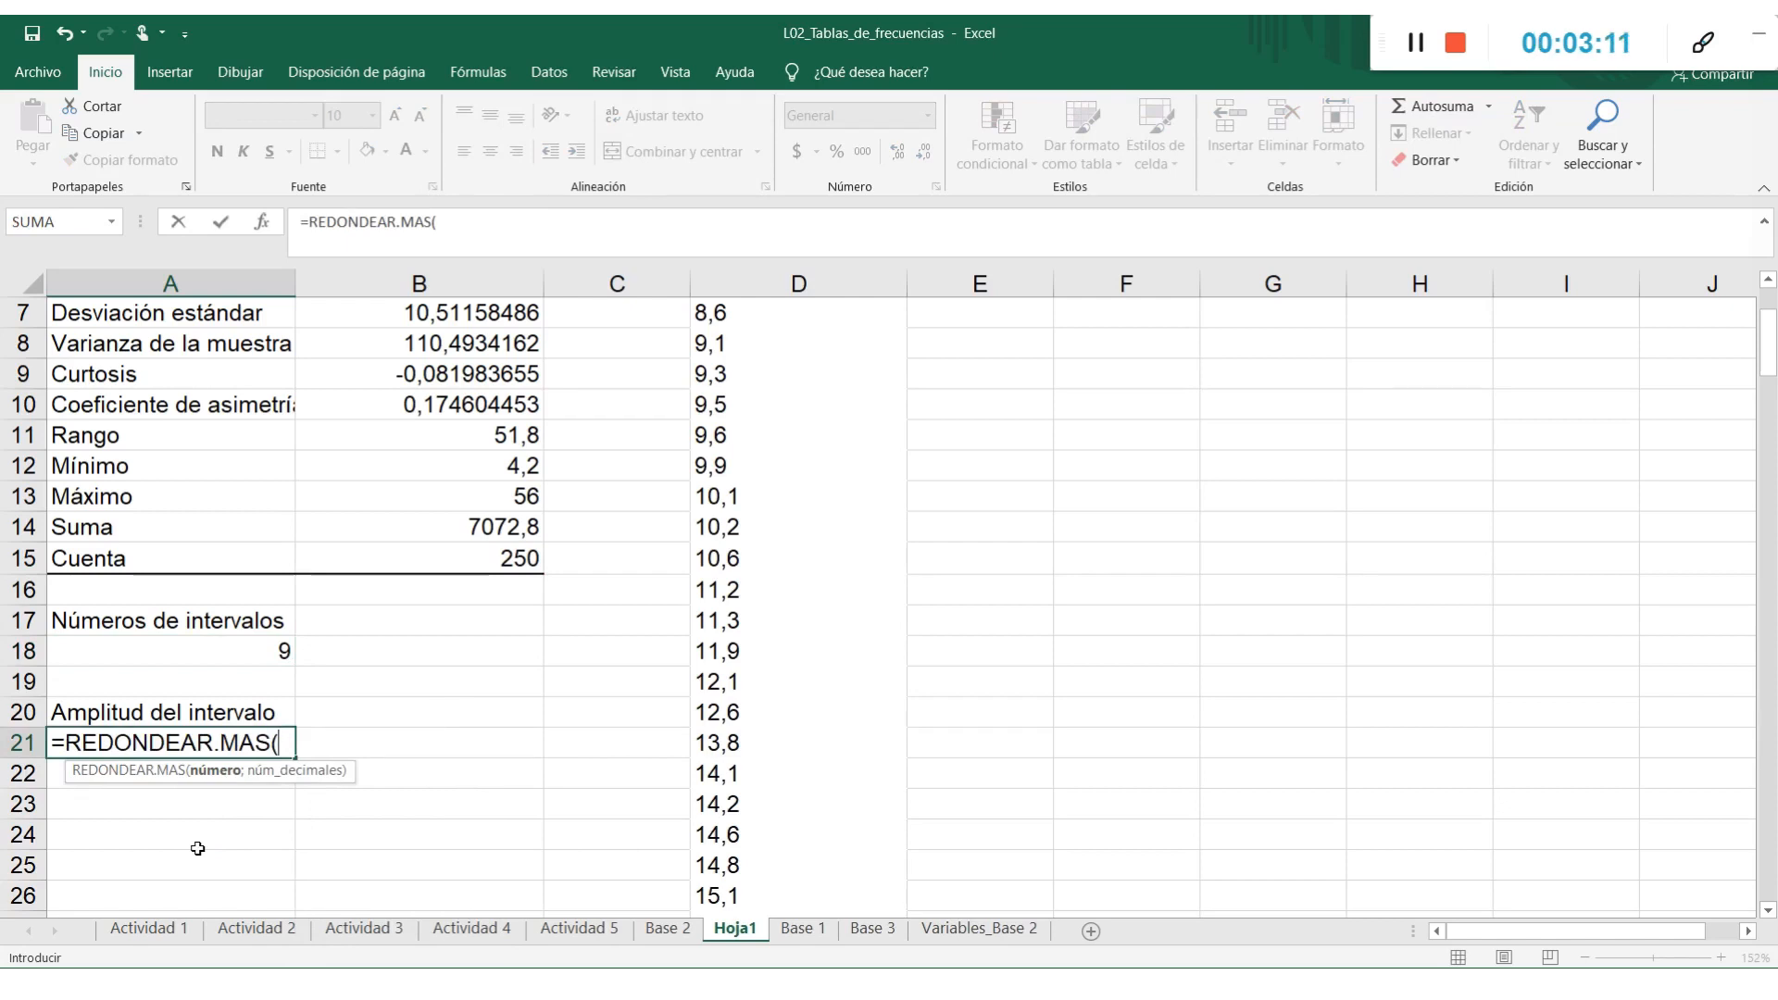
click(425, 441)
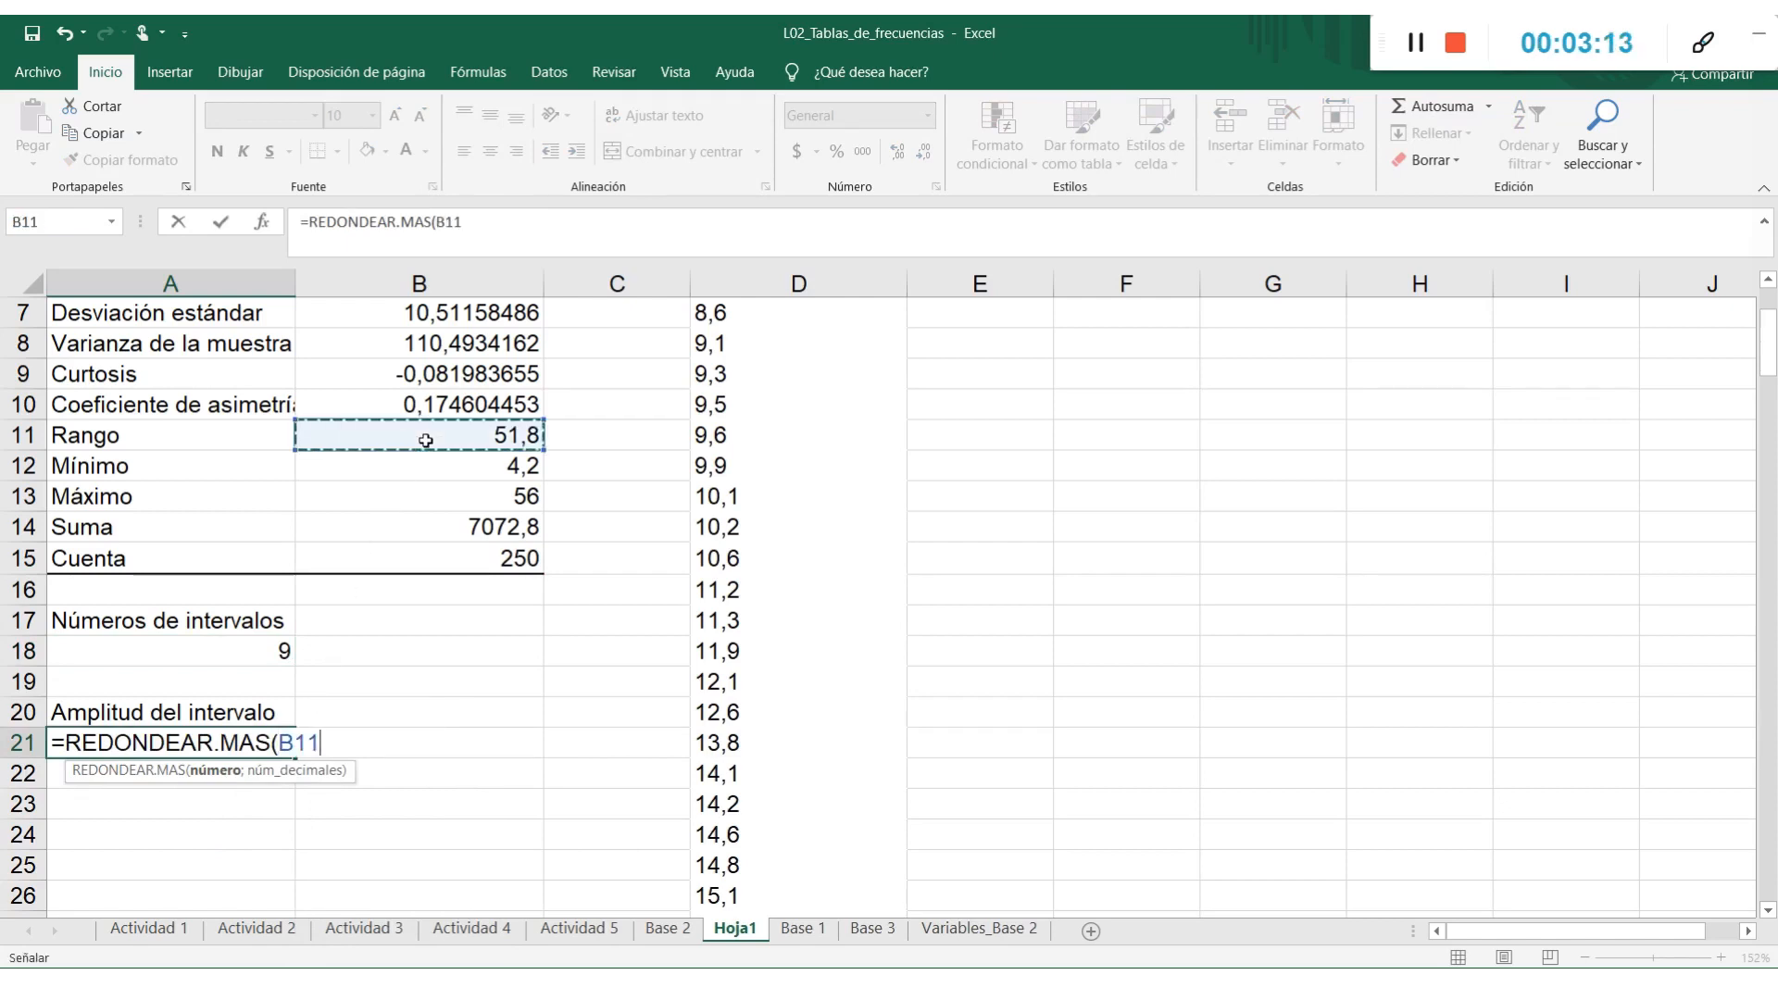
text(/)
click(272, 637)
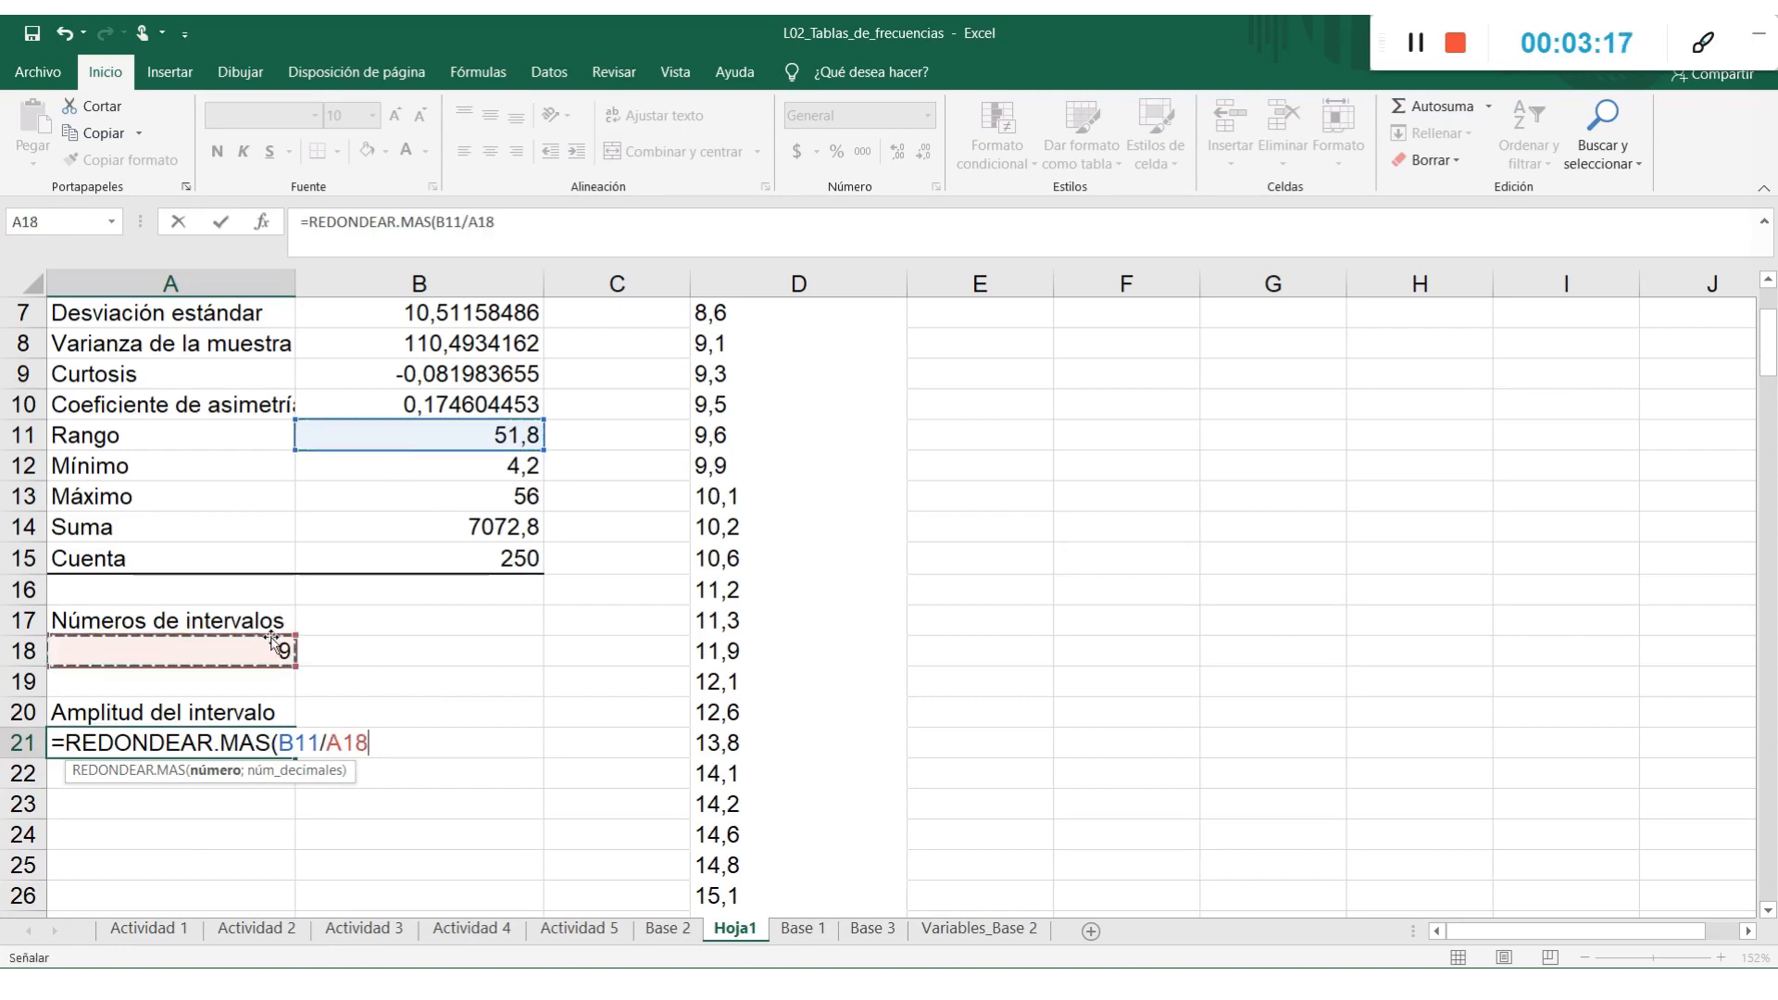
text(;)
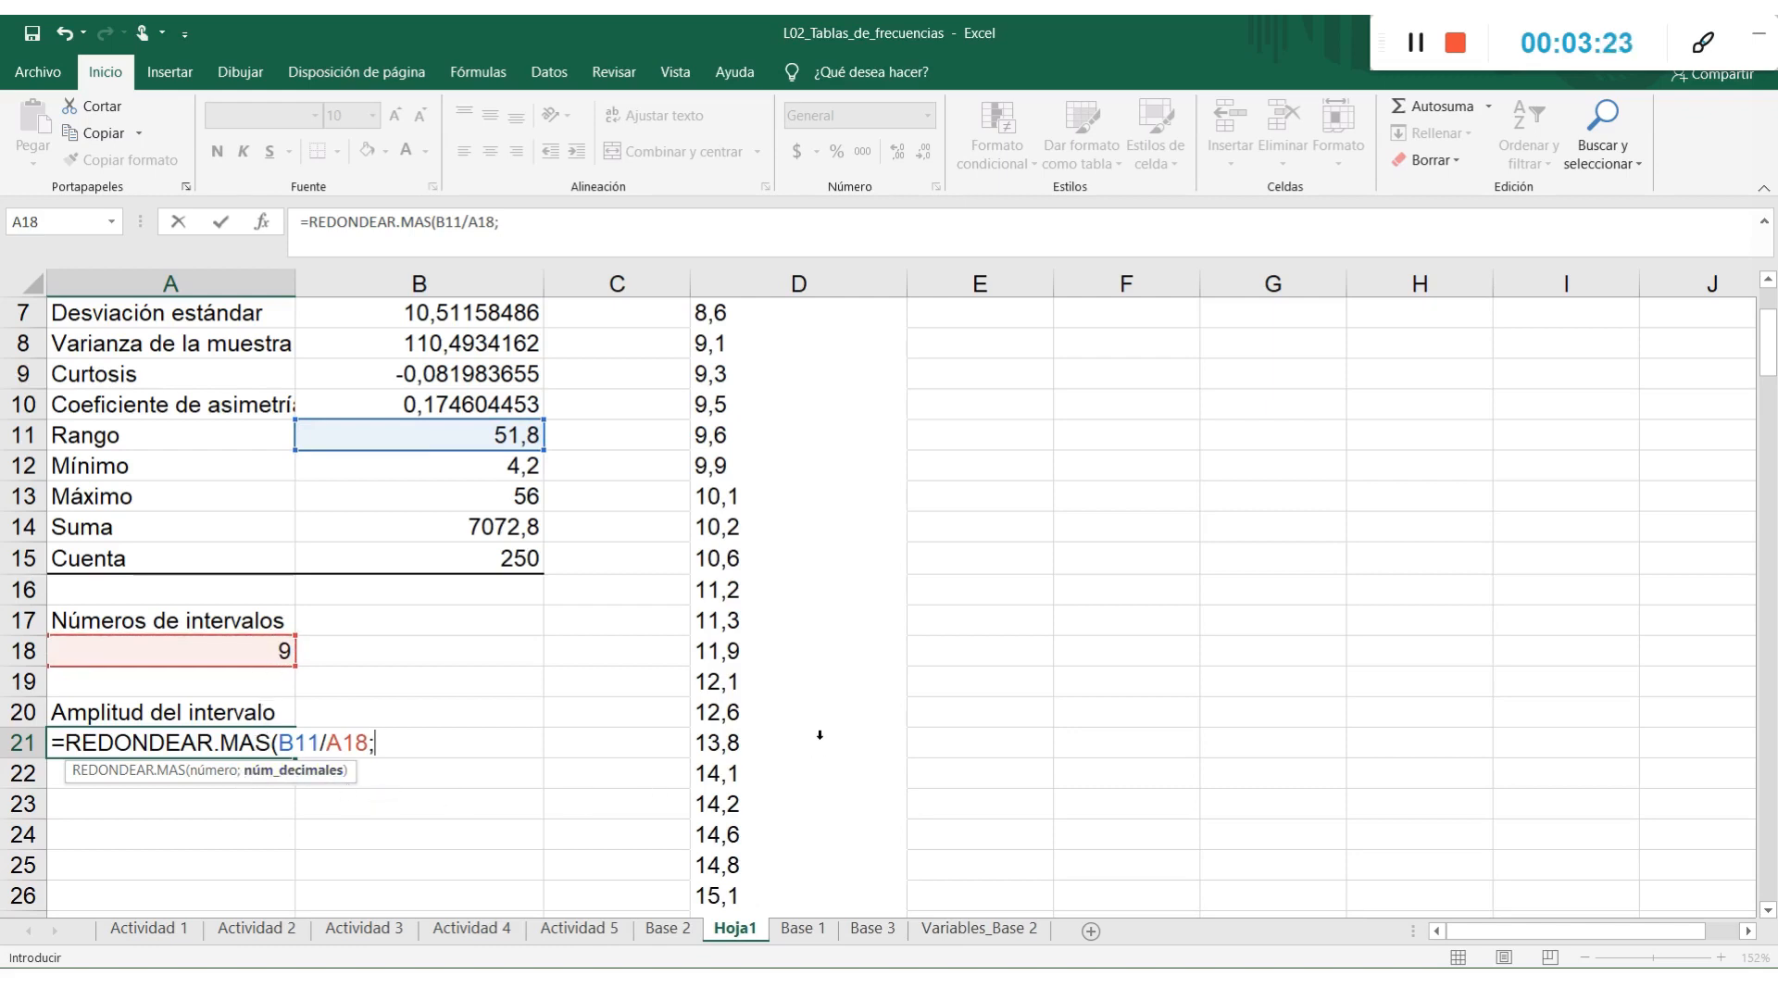
scroll(868, 569, down, 3)
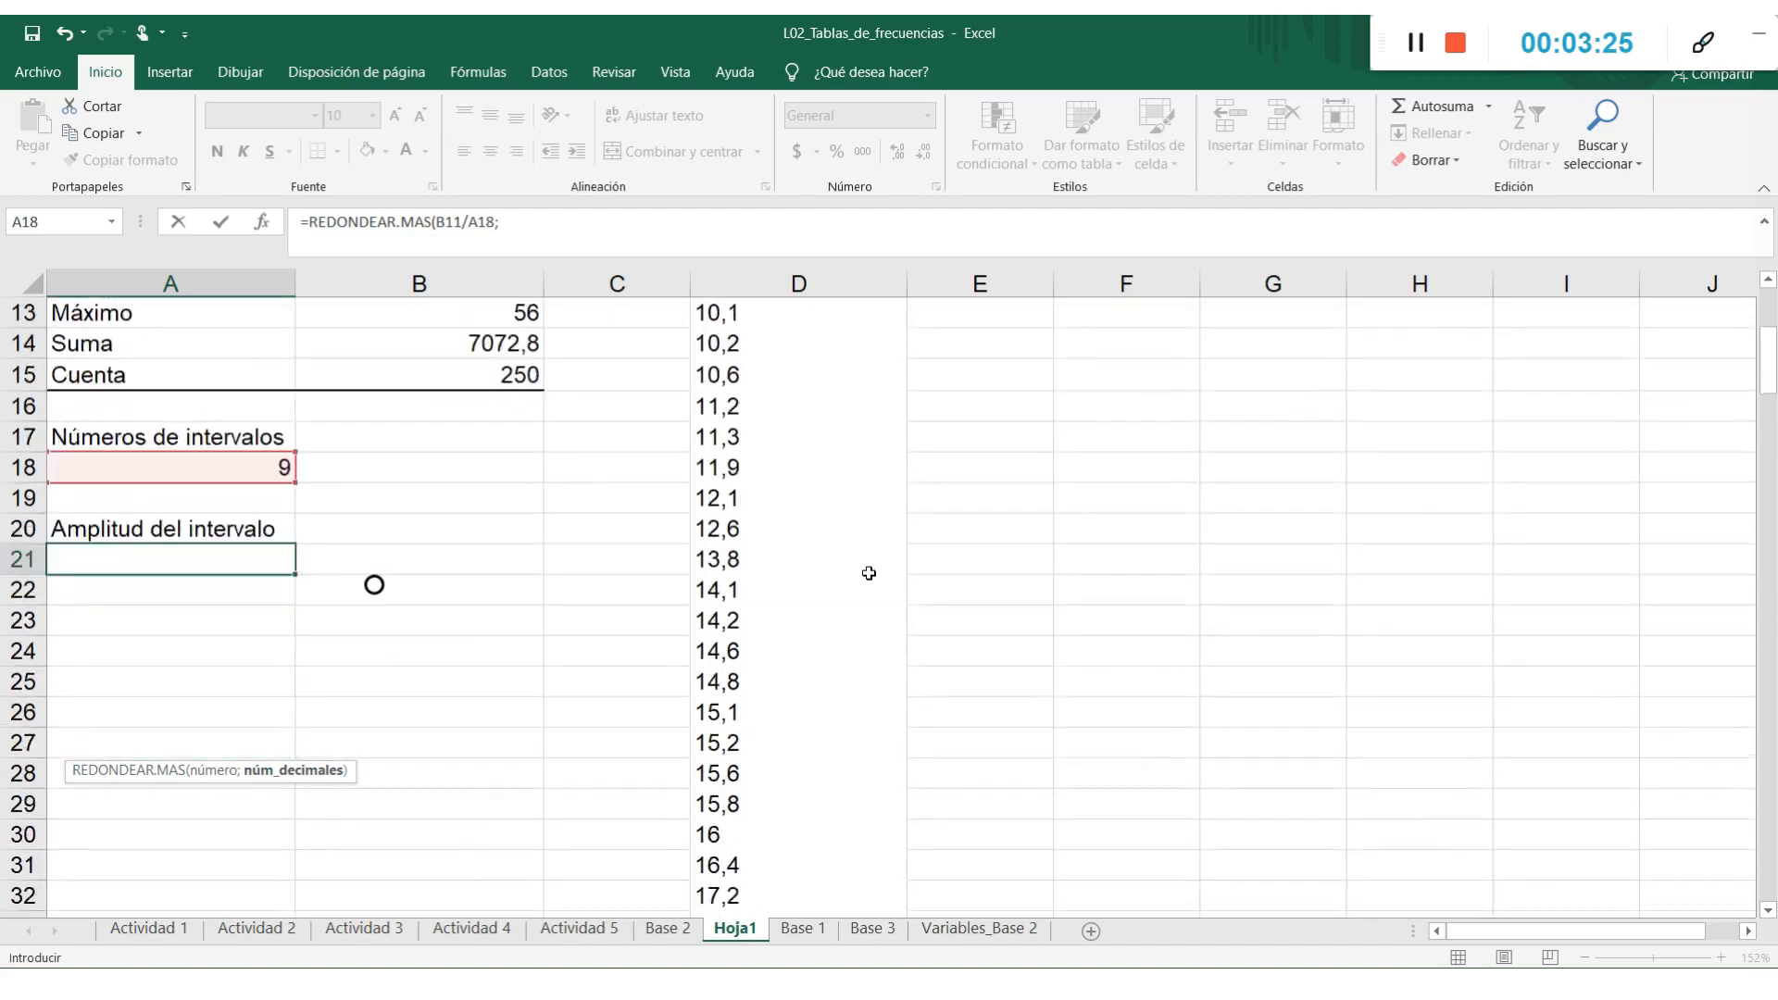
scroll(869, 569, down, 10)
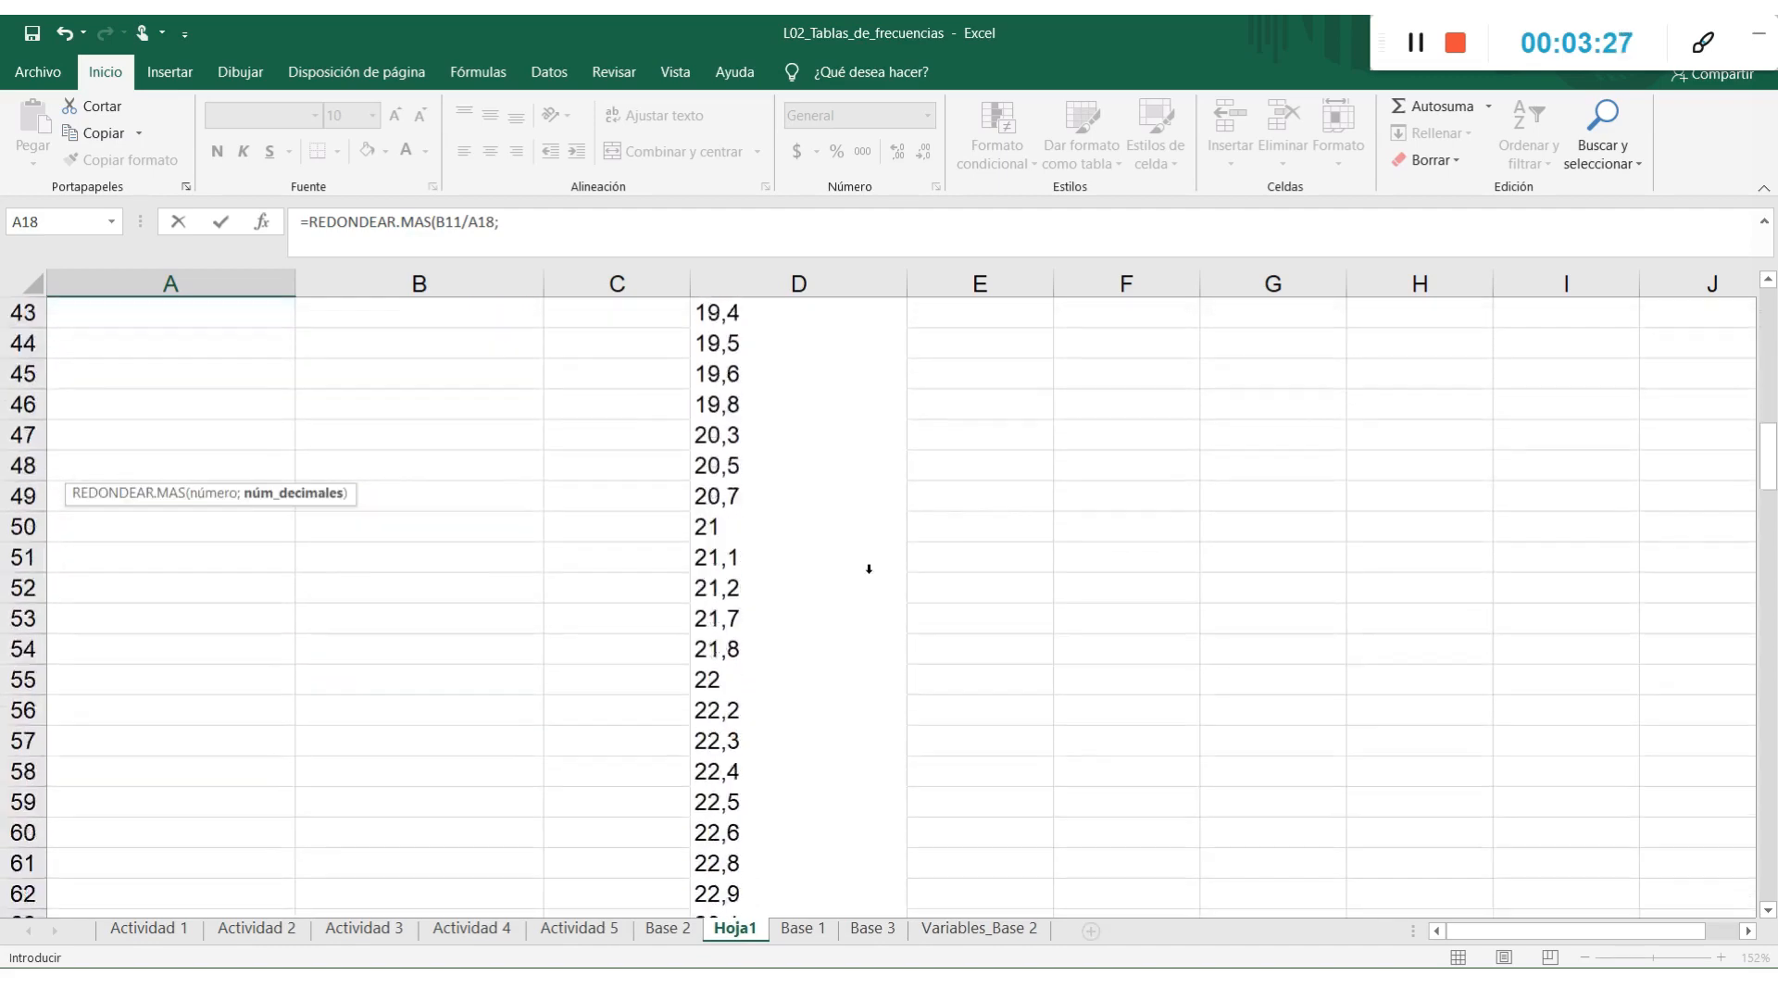
scroll(868, 569, down, 7)
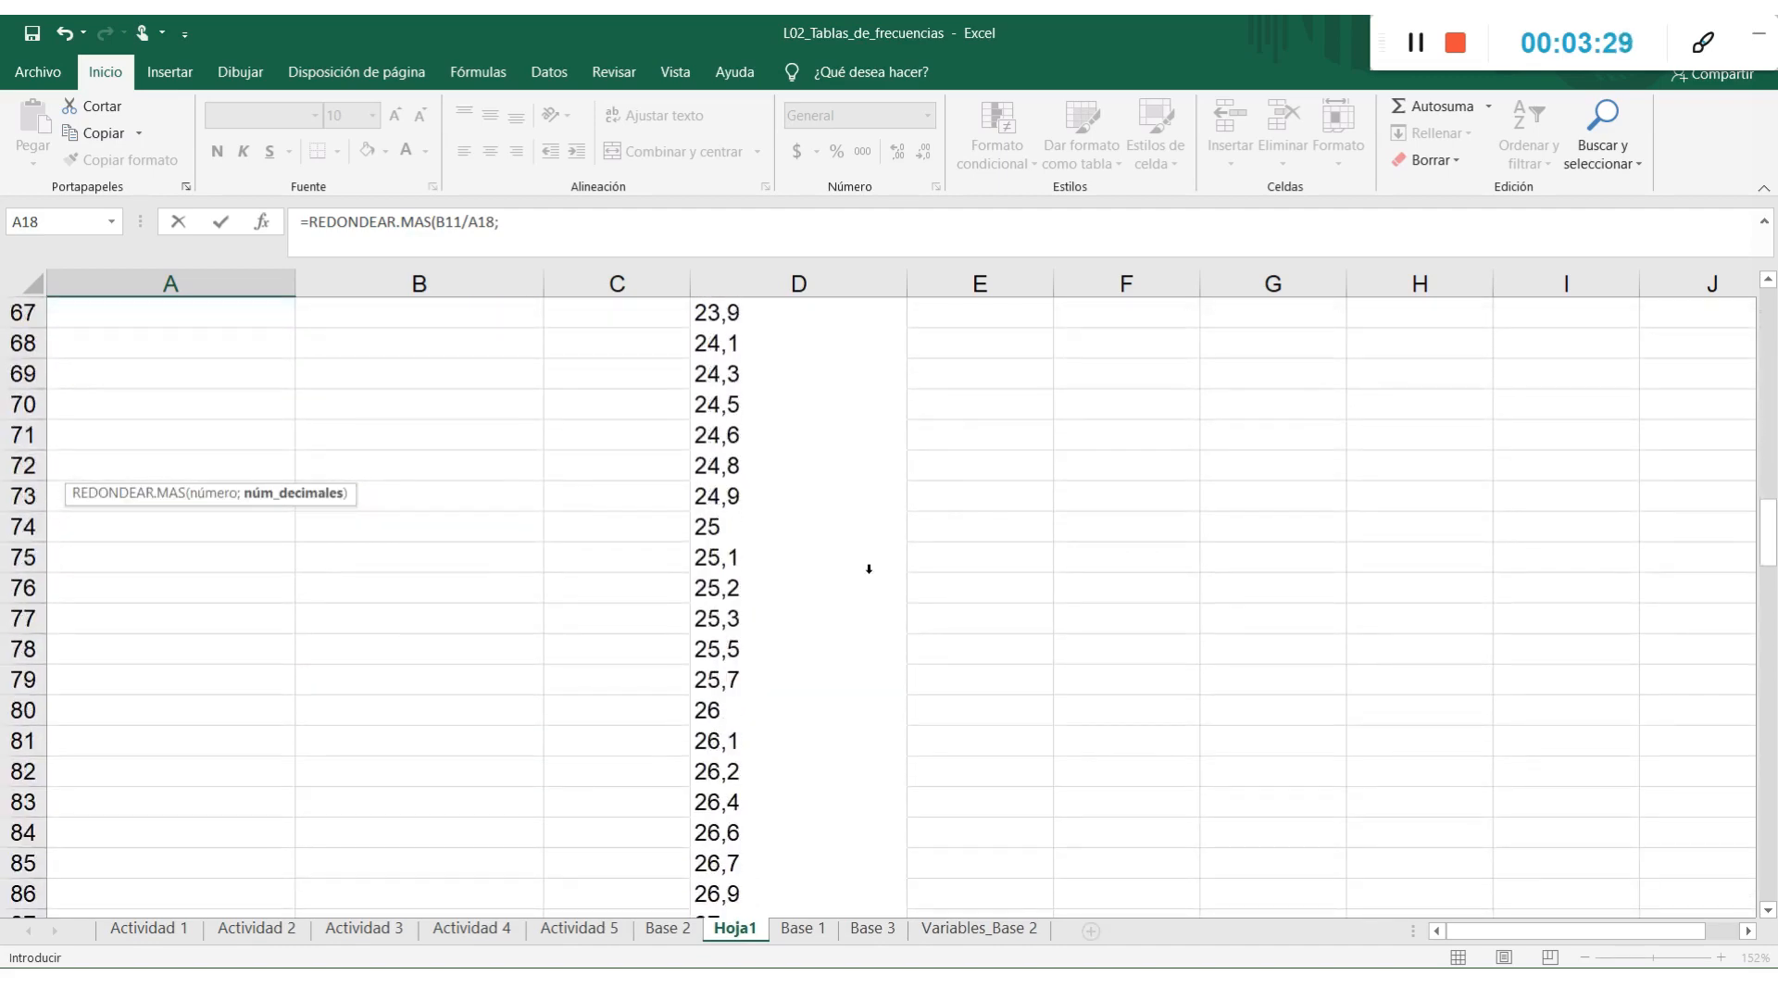
scroll(865, 572, up, 20)
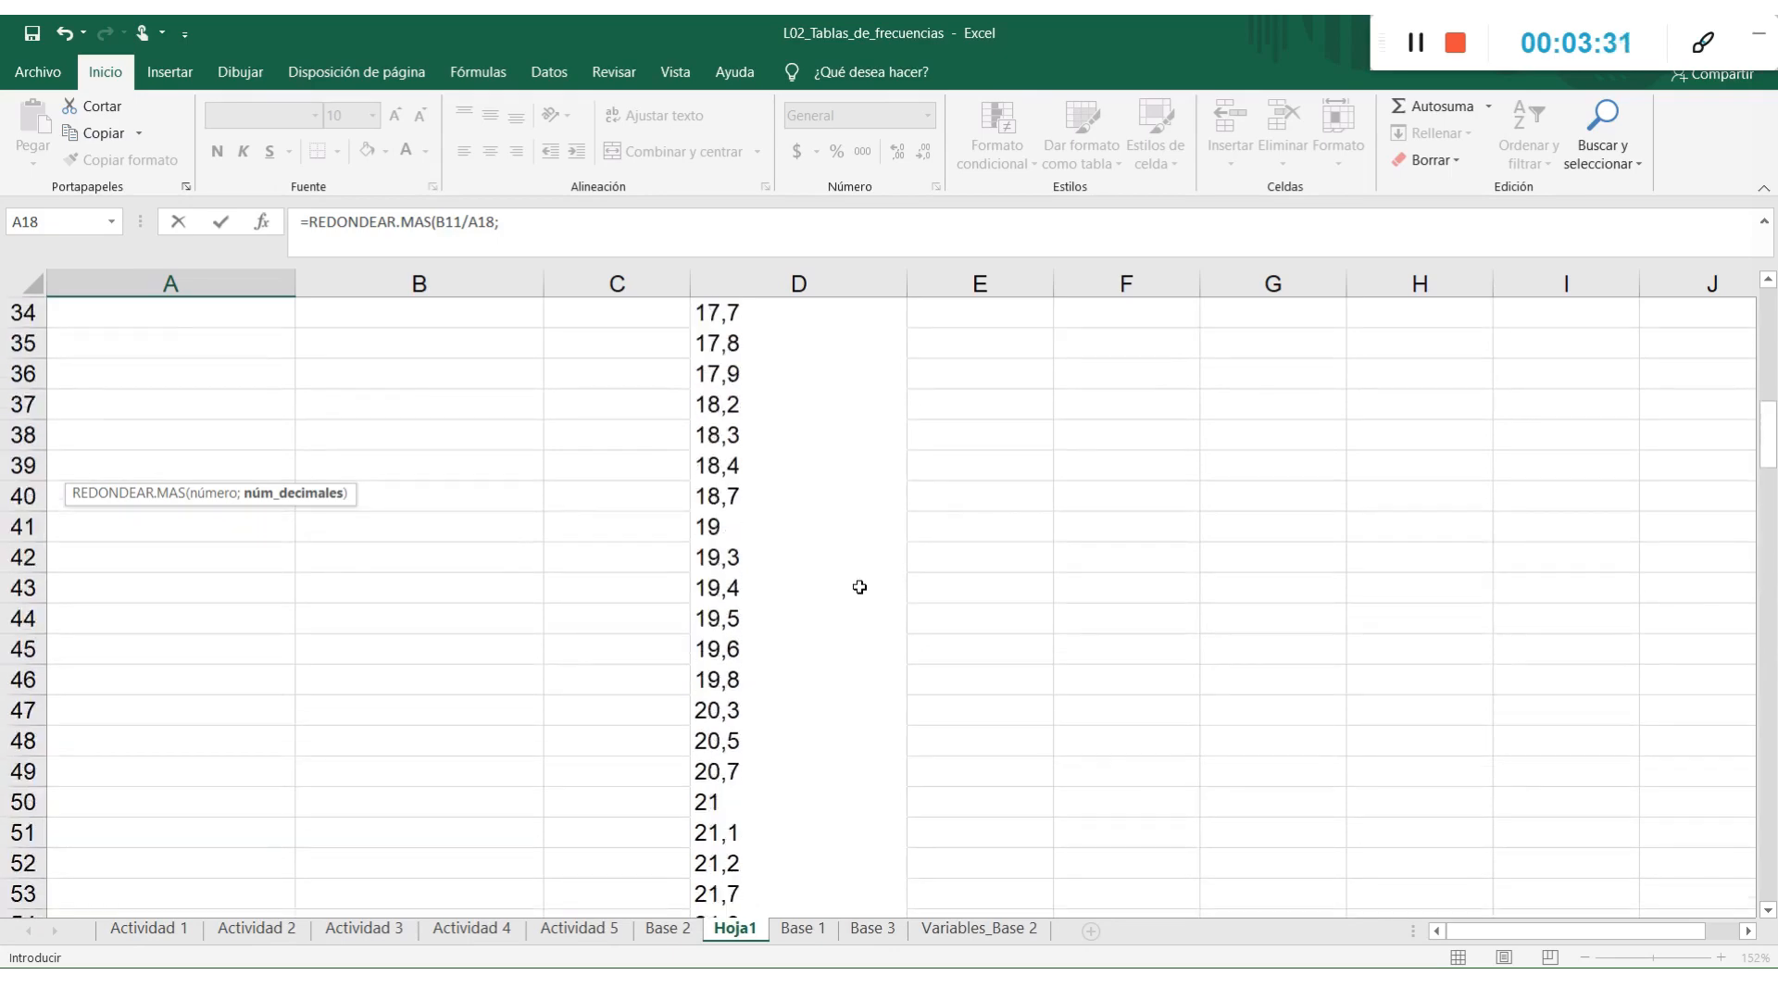
scroll(509, 761, down, 3)
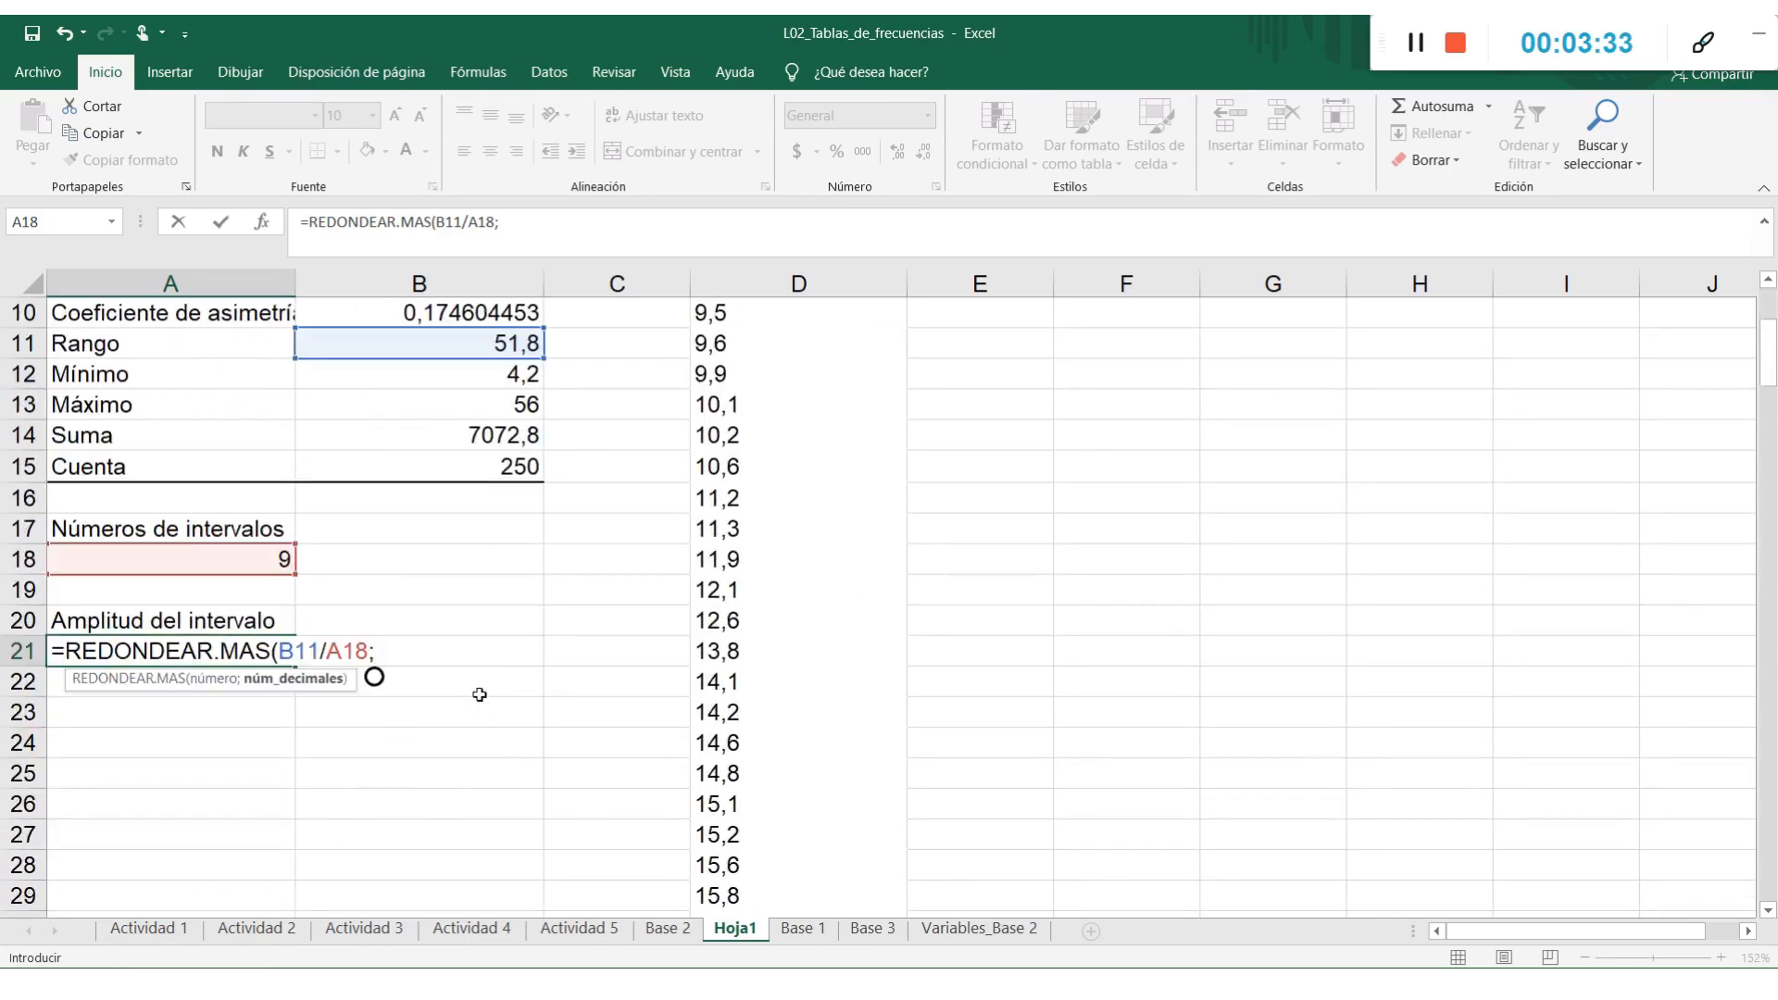
text(1))
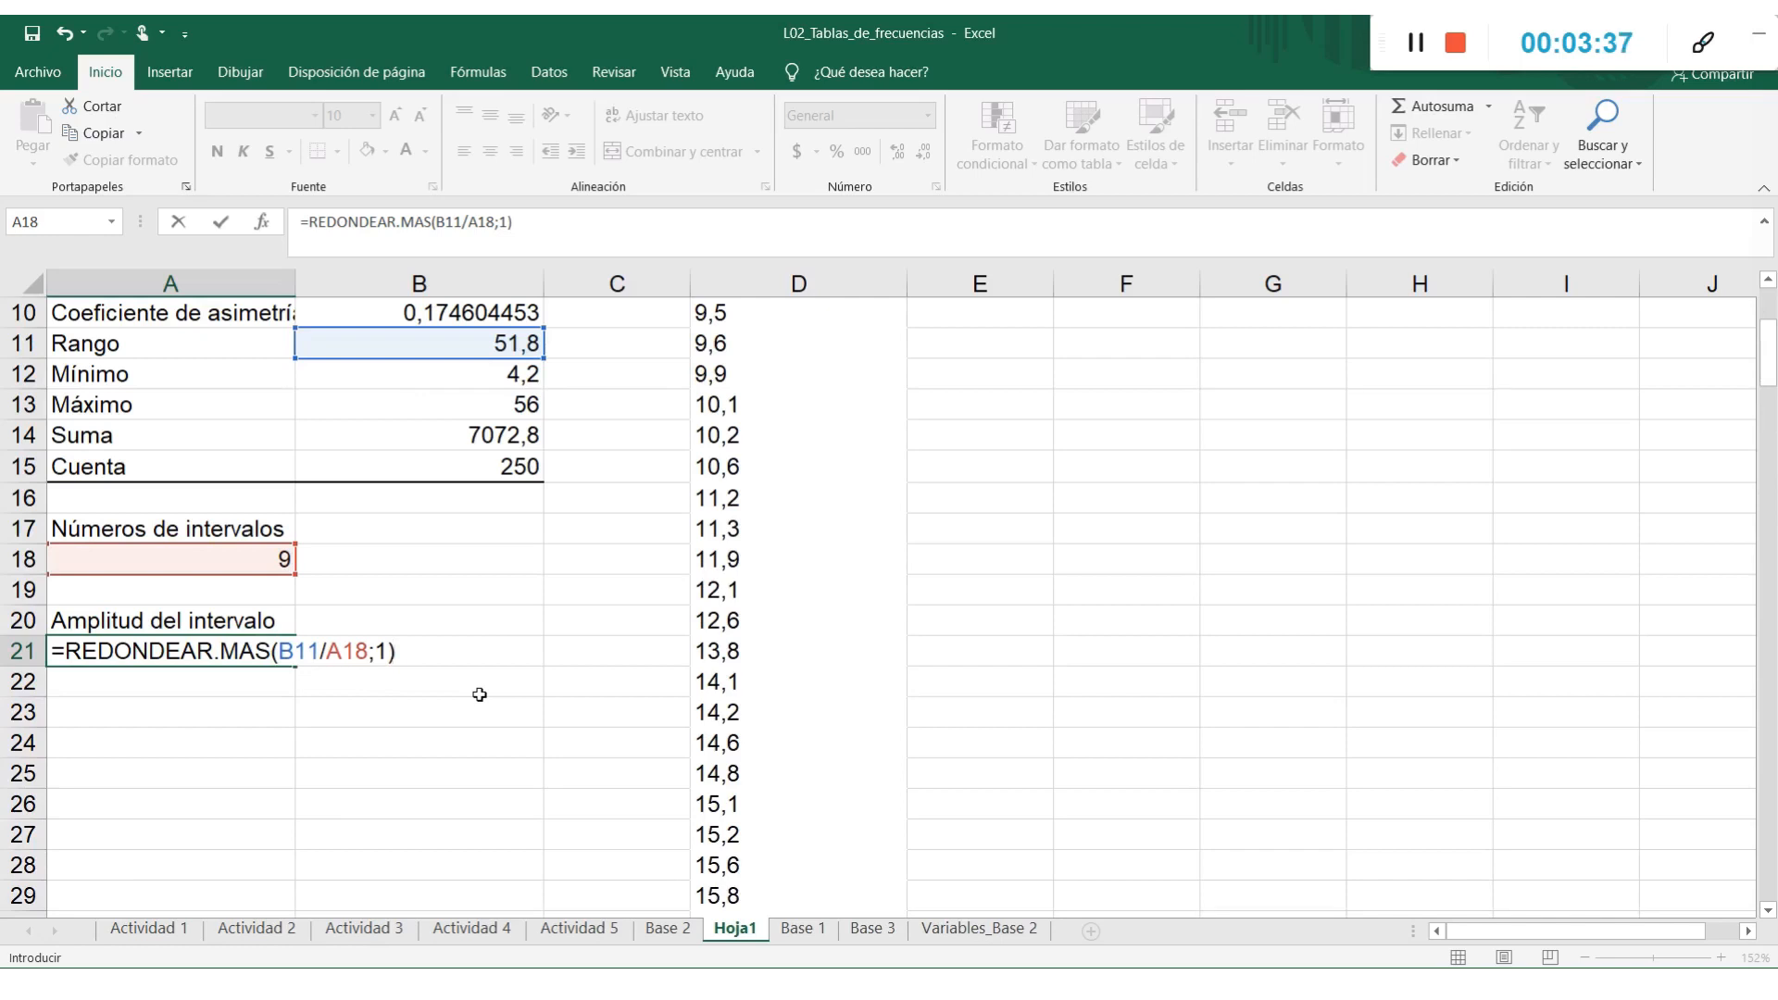
key(Return)
key(Up)
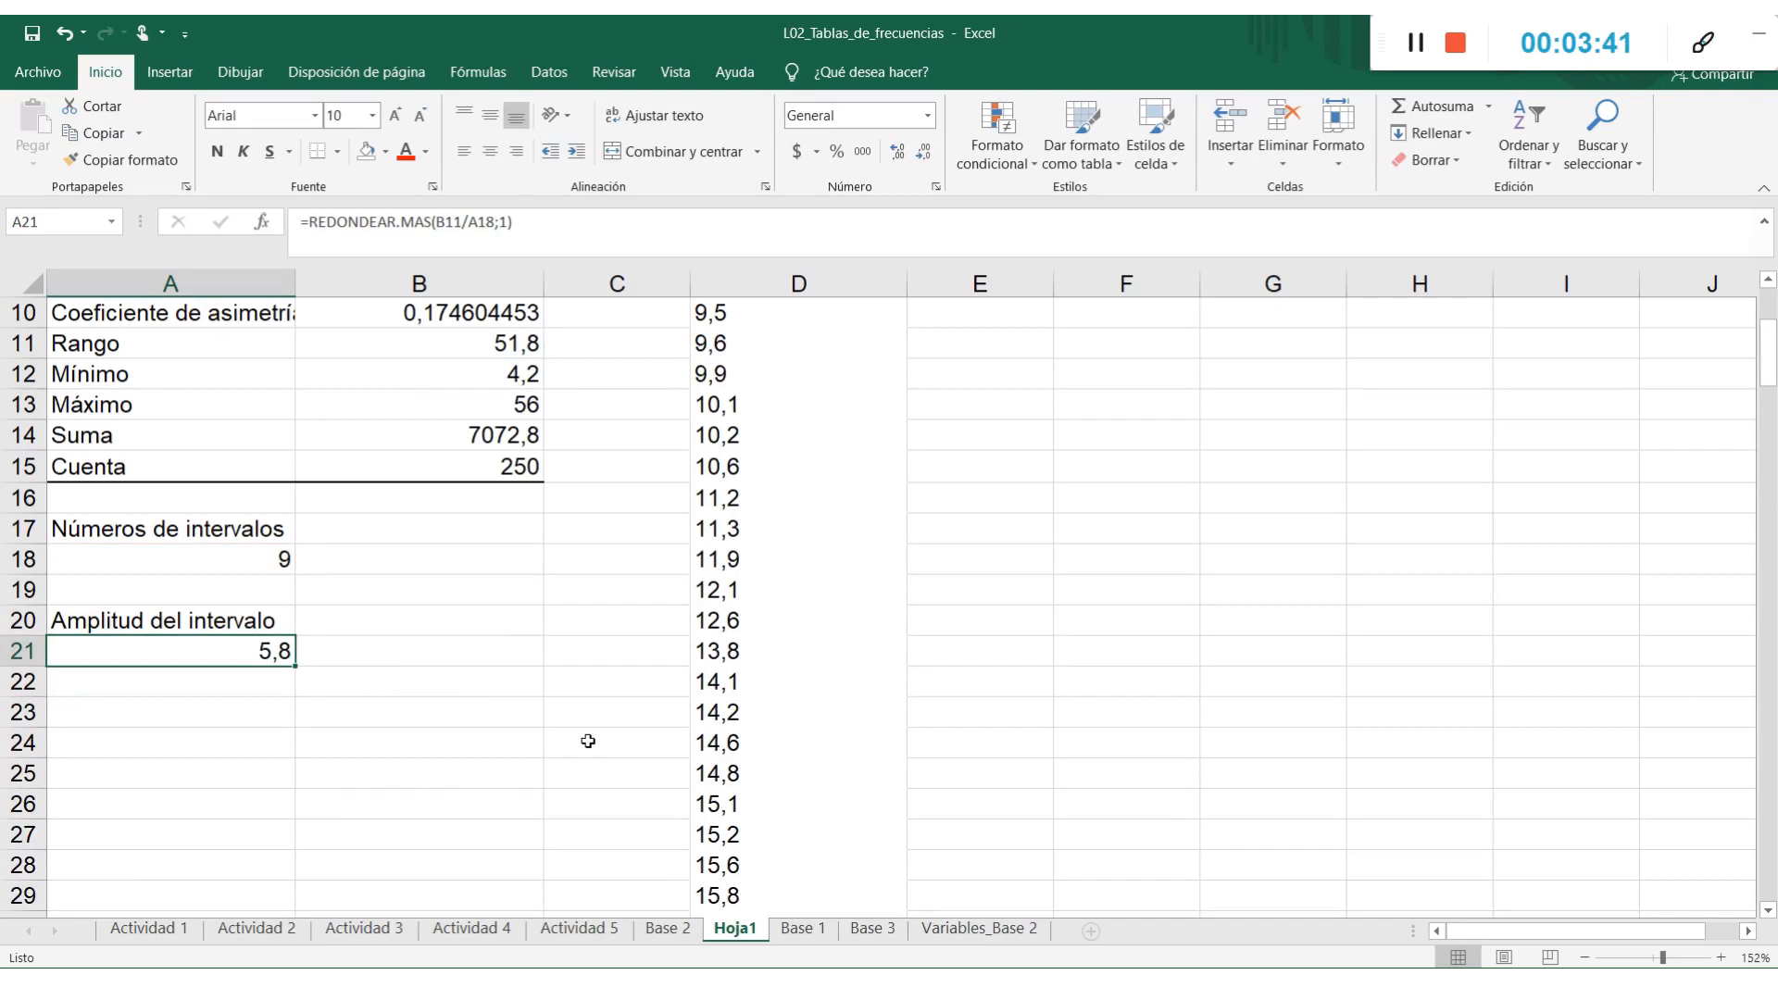
Group the pivot table's listed times by 5,8 starting at 4,2, with the automatic end value turned off
scroll(602, 756, up, 3)
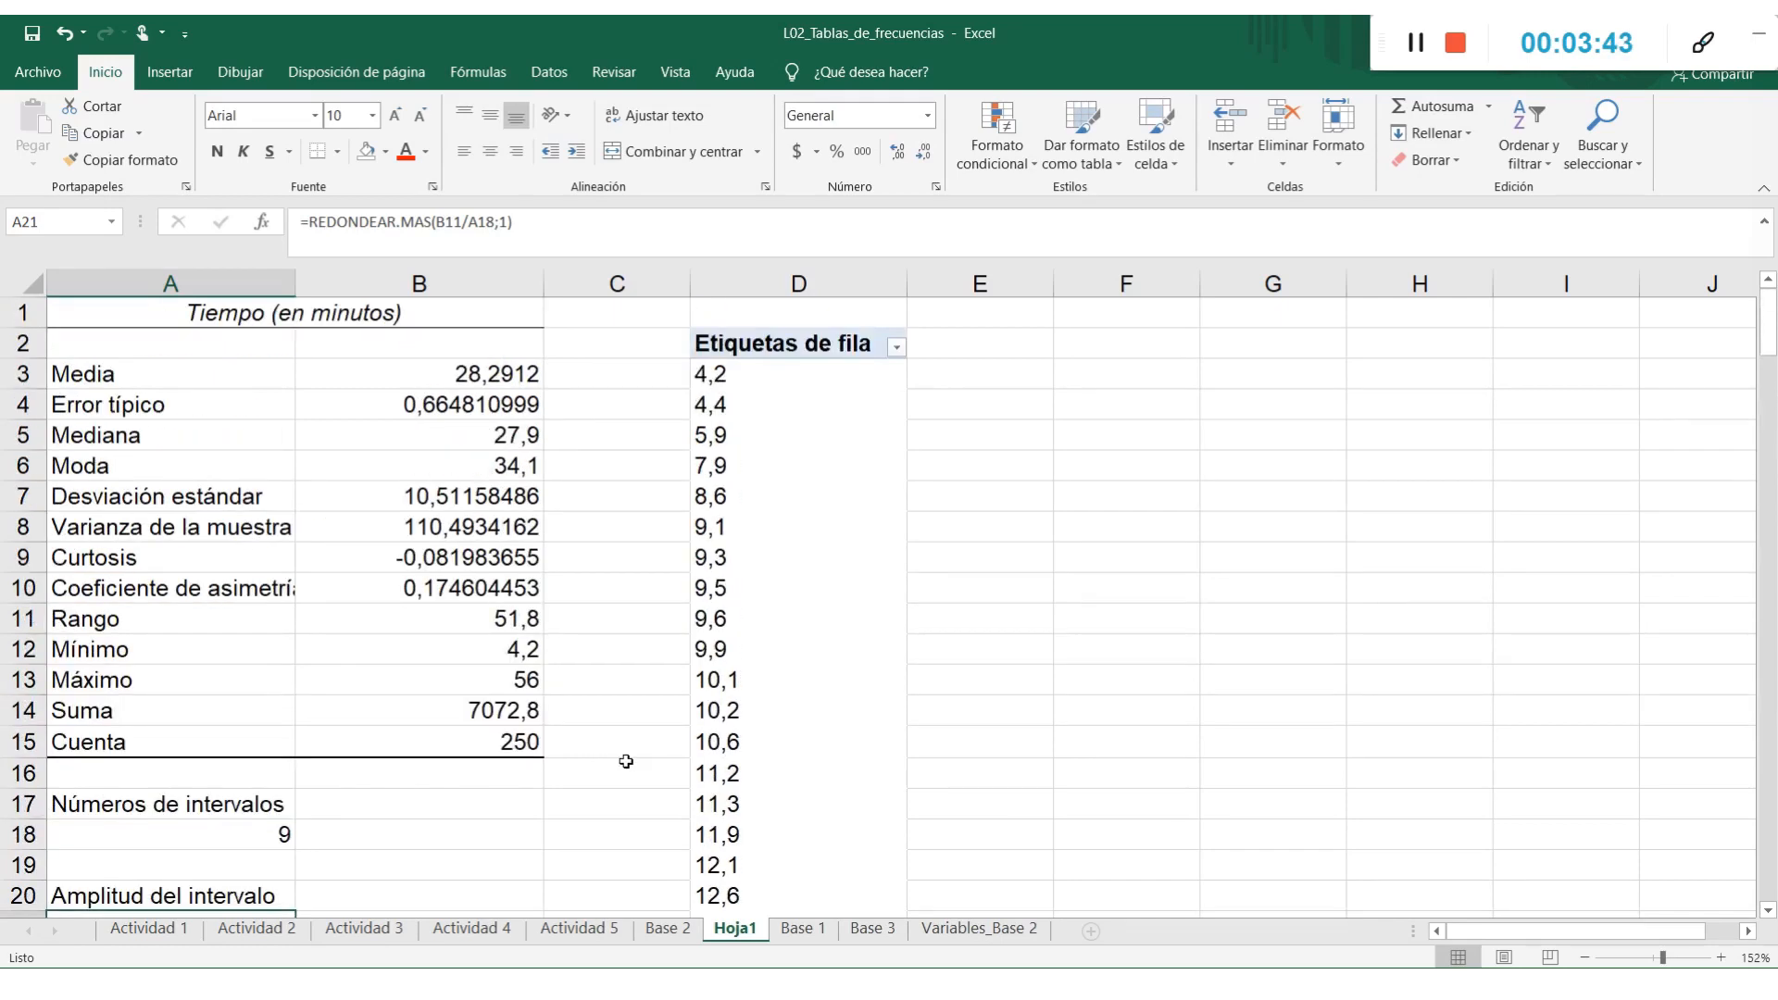
click(760, 650)
click(763, 567)
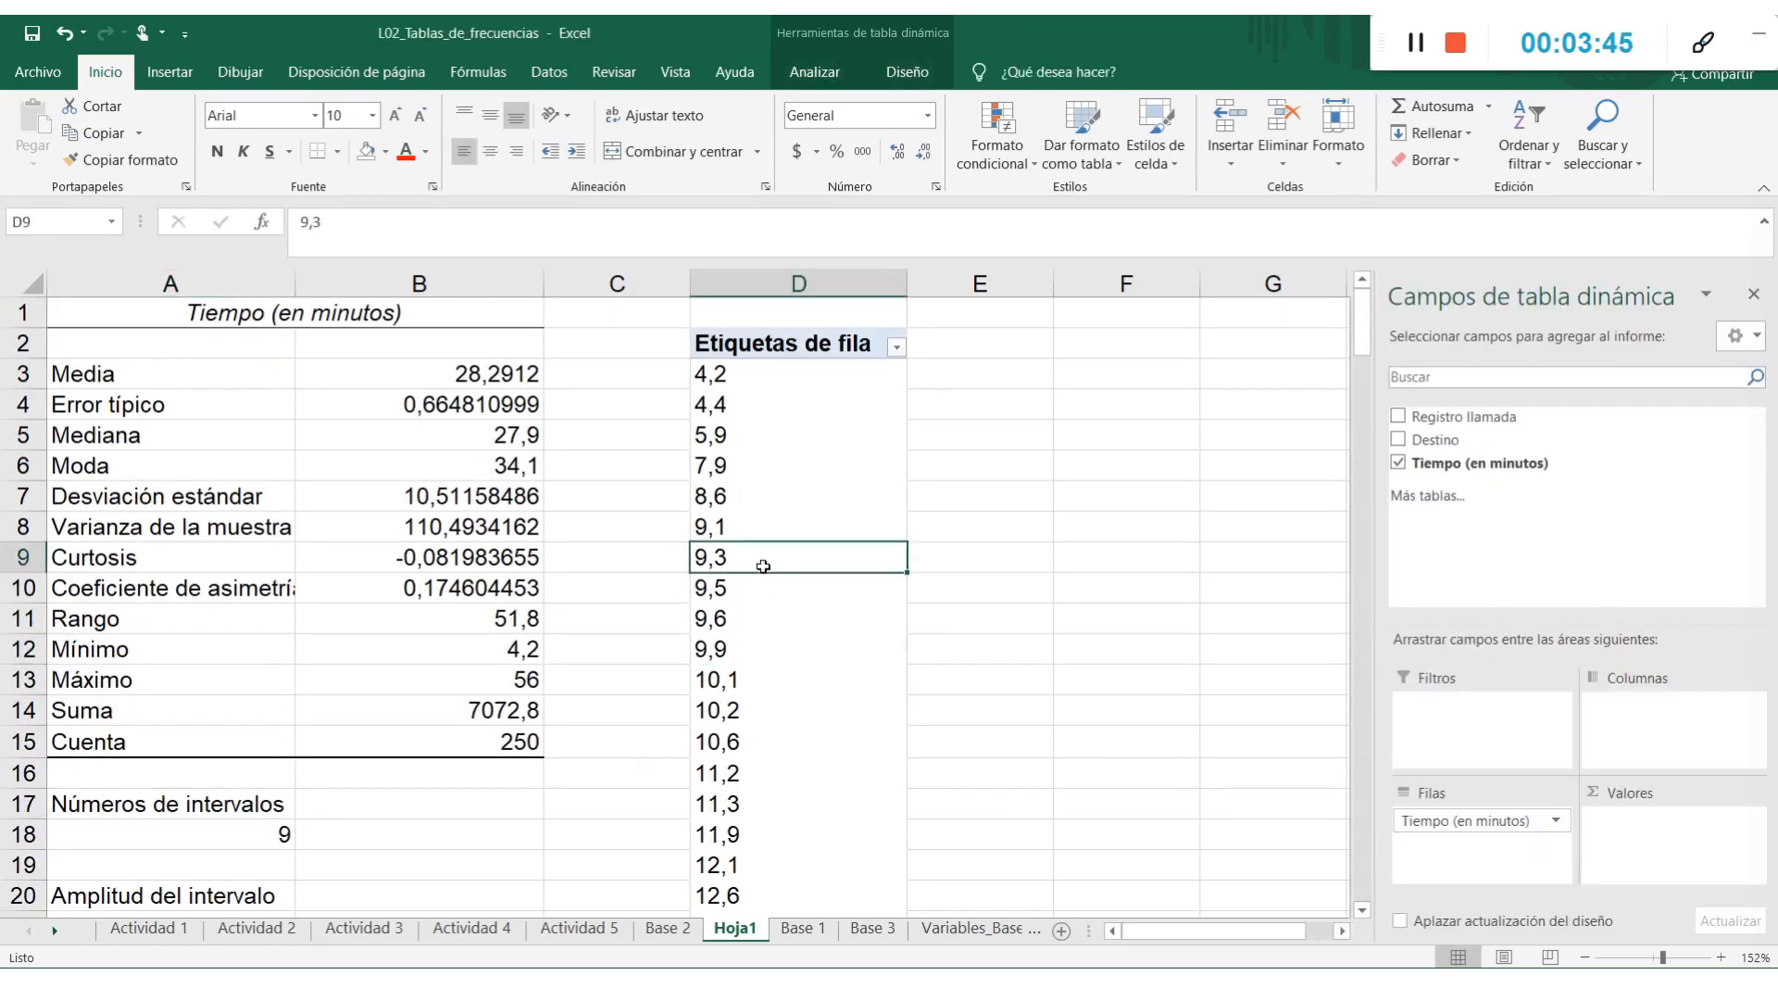
click(761, 628)
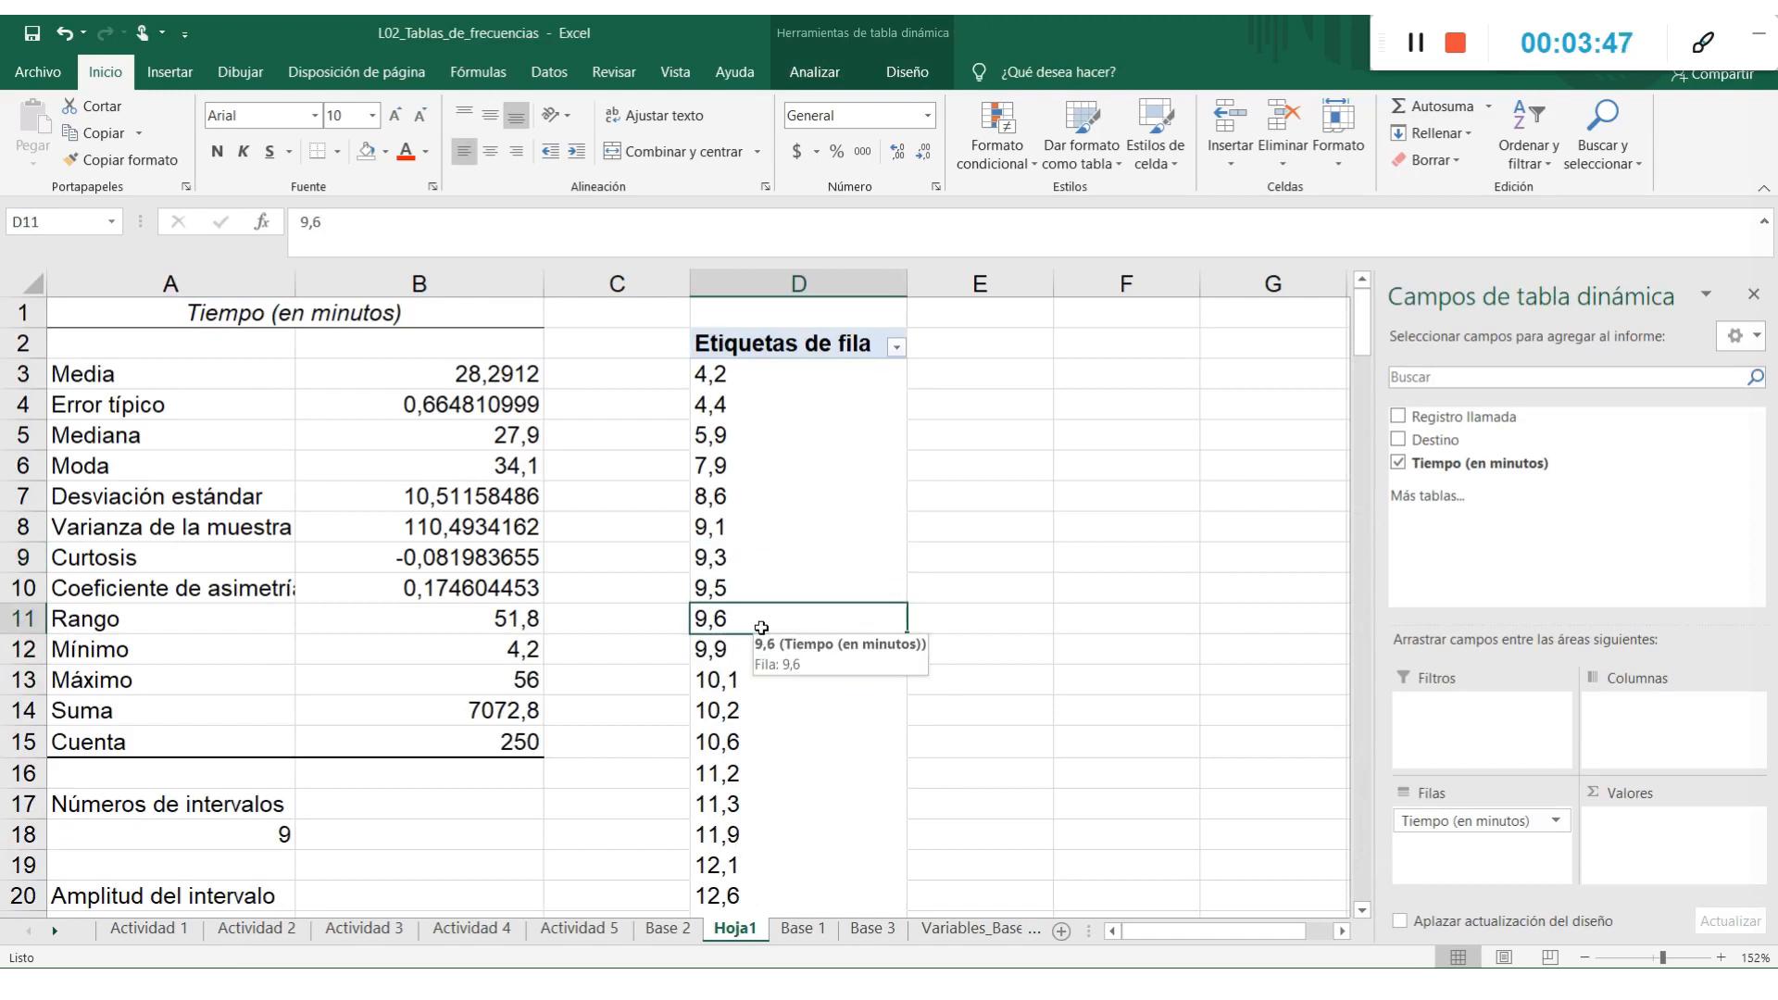
right_click(761, 620)
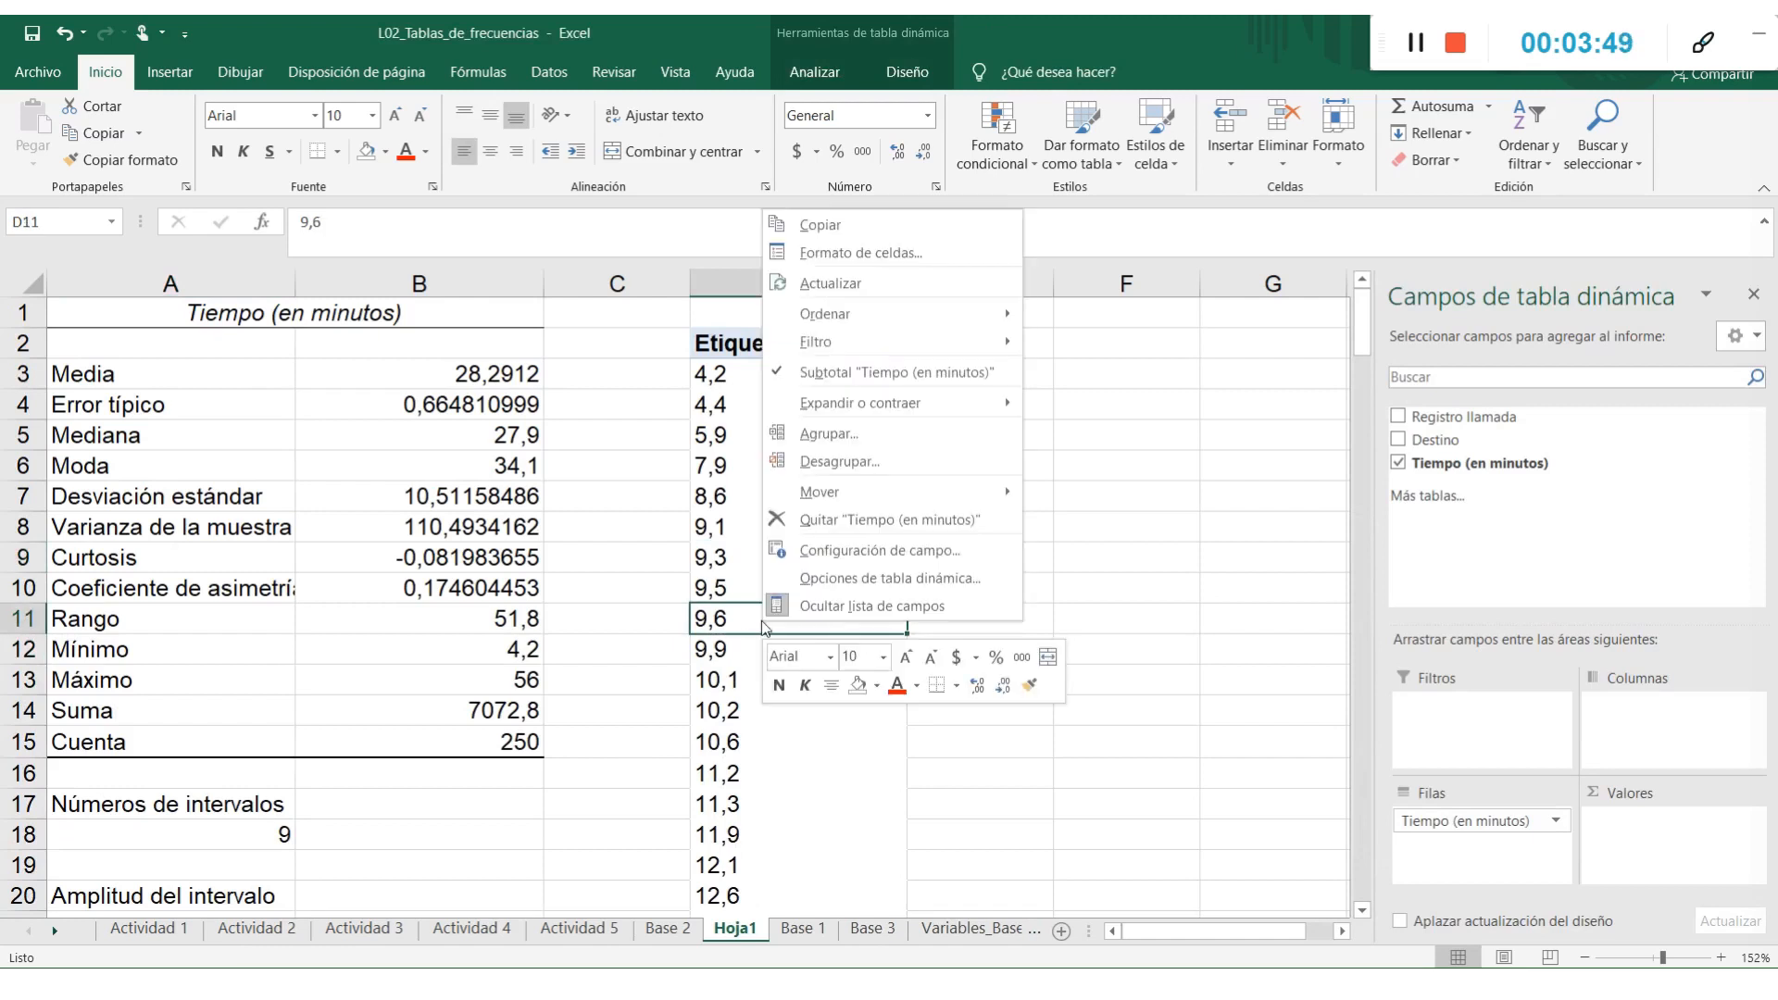
click(819, 433)
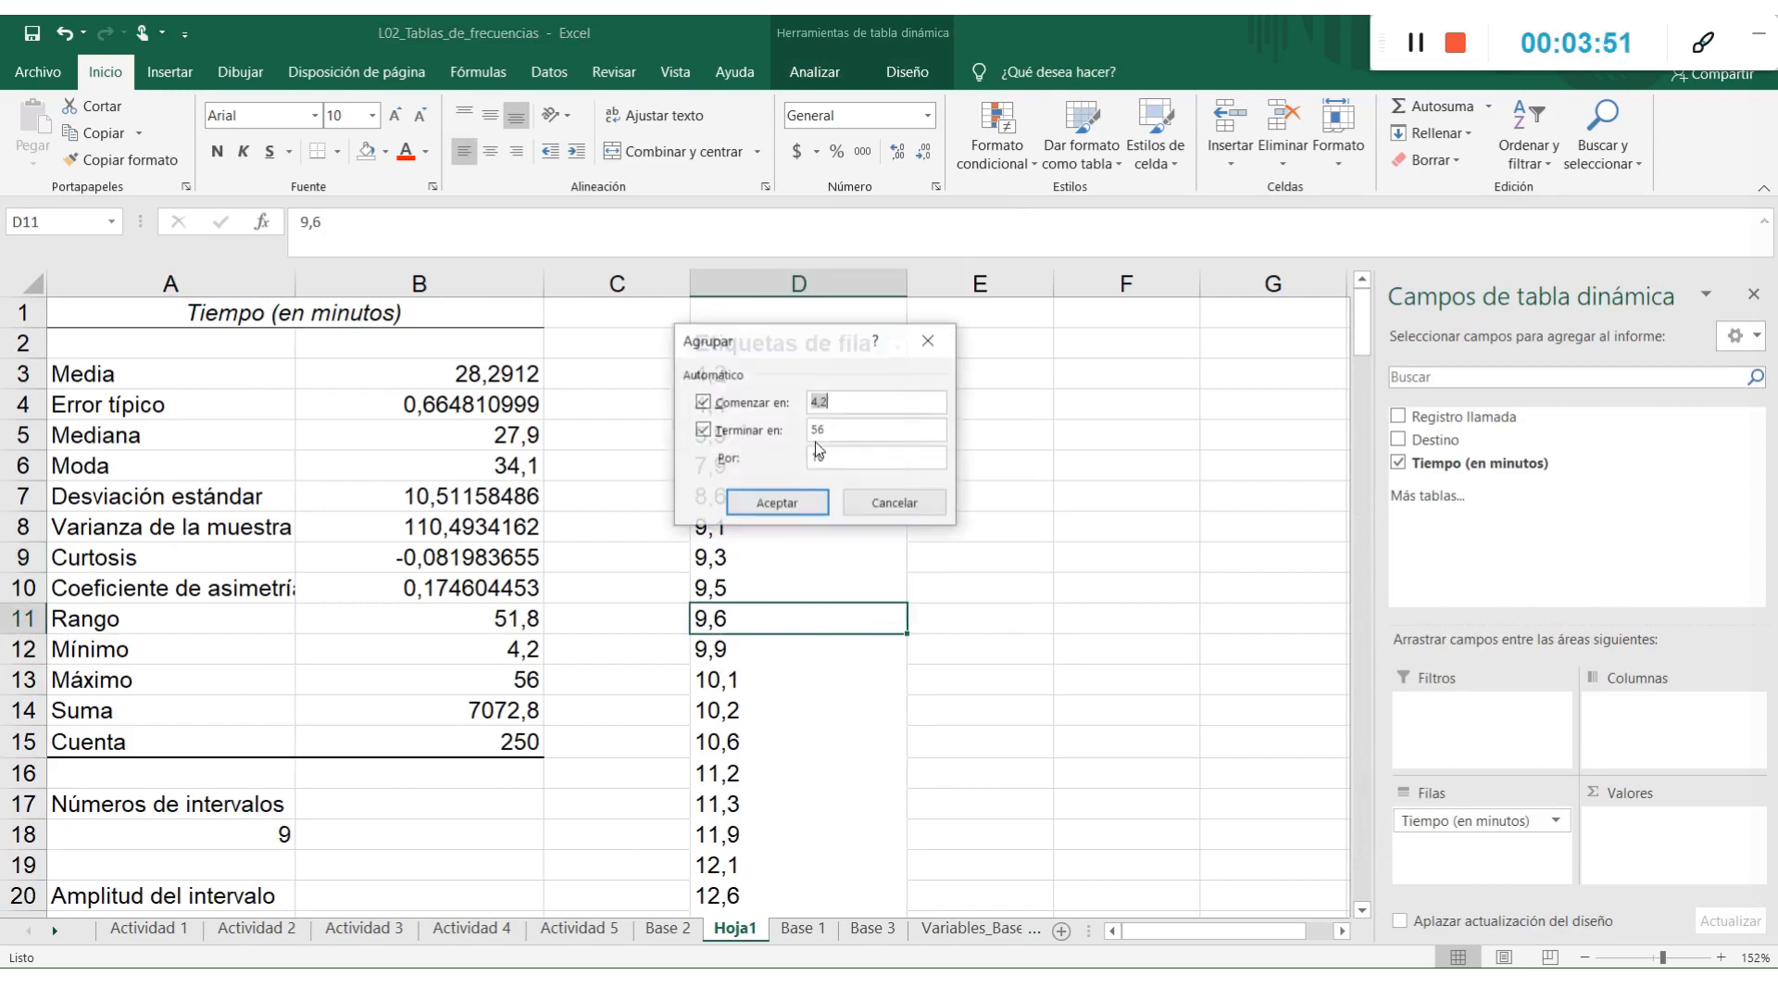
click(751, 437)
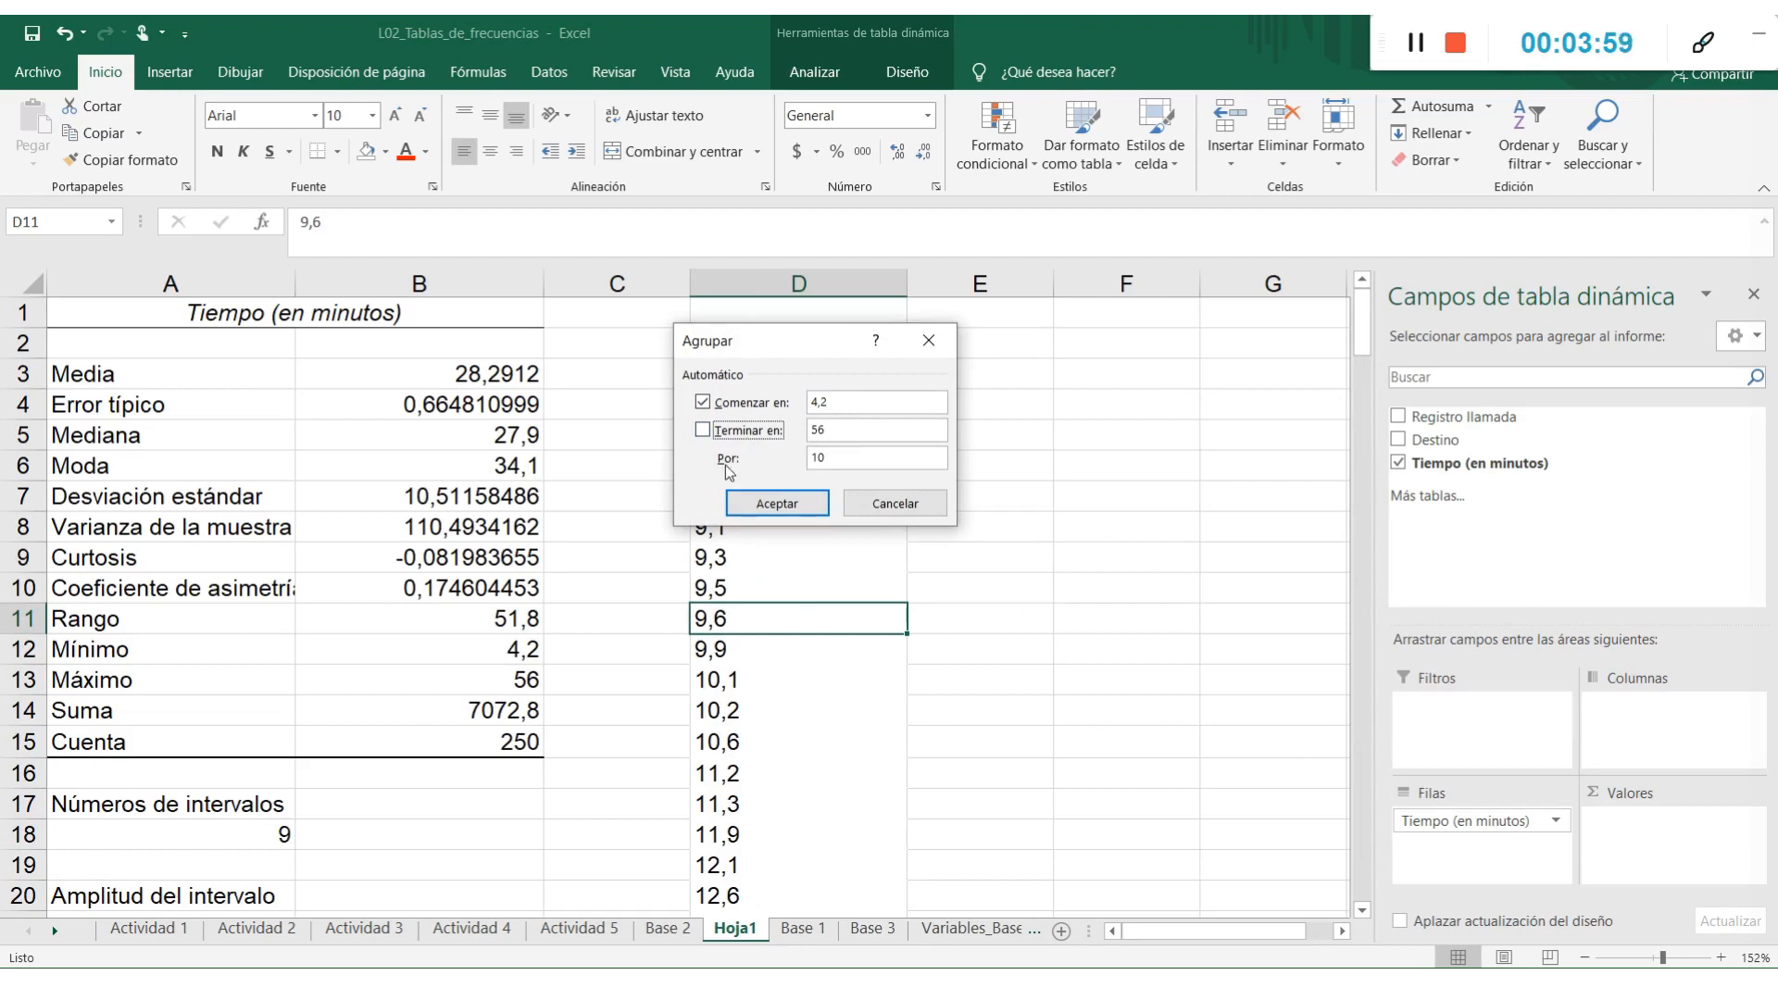
click(814, 458)
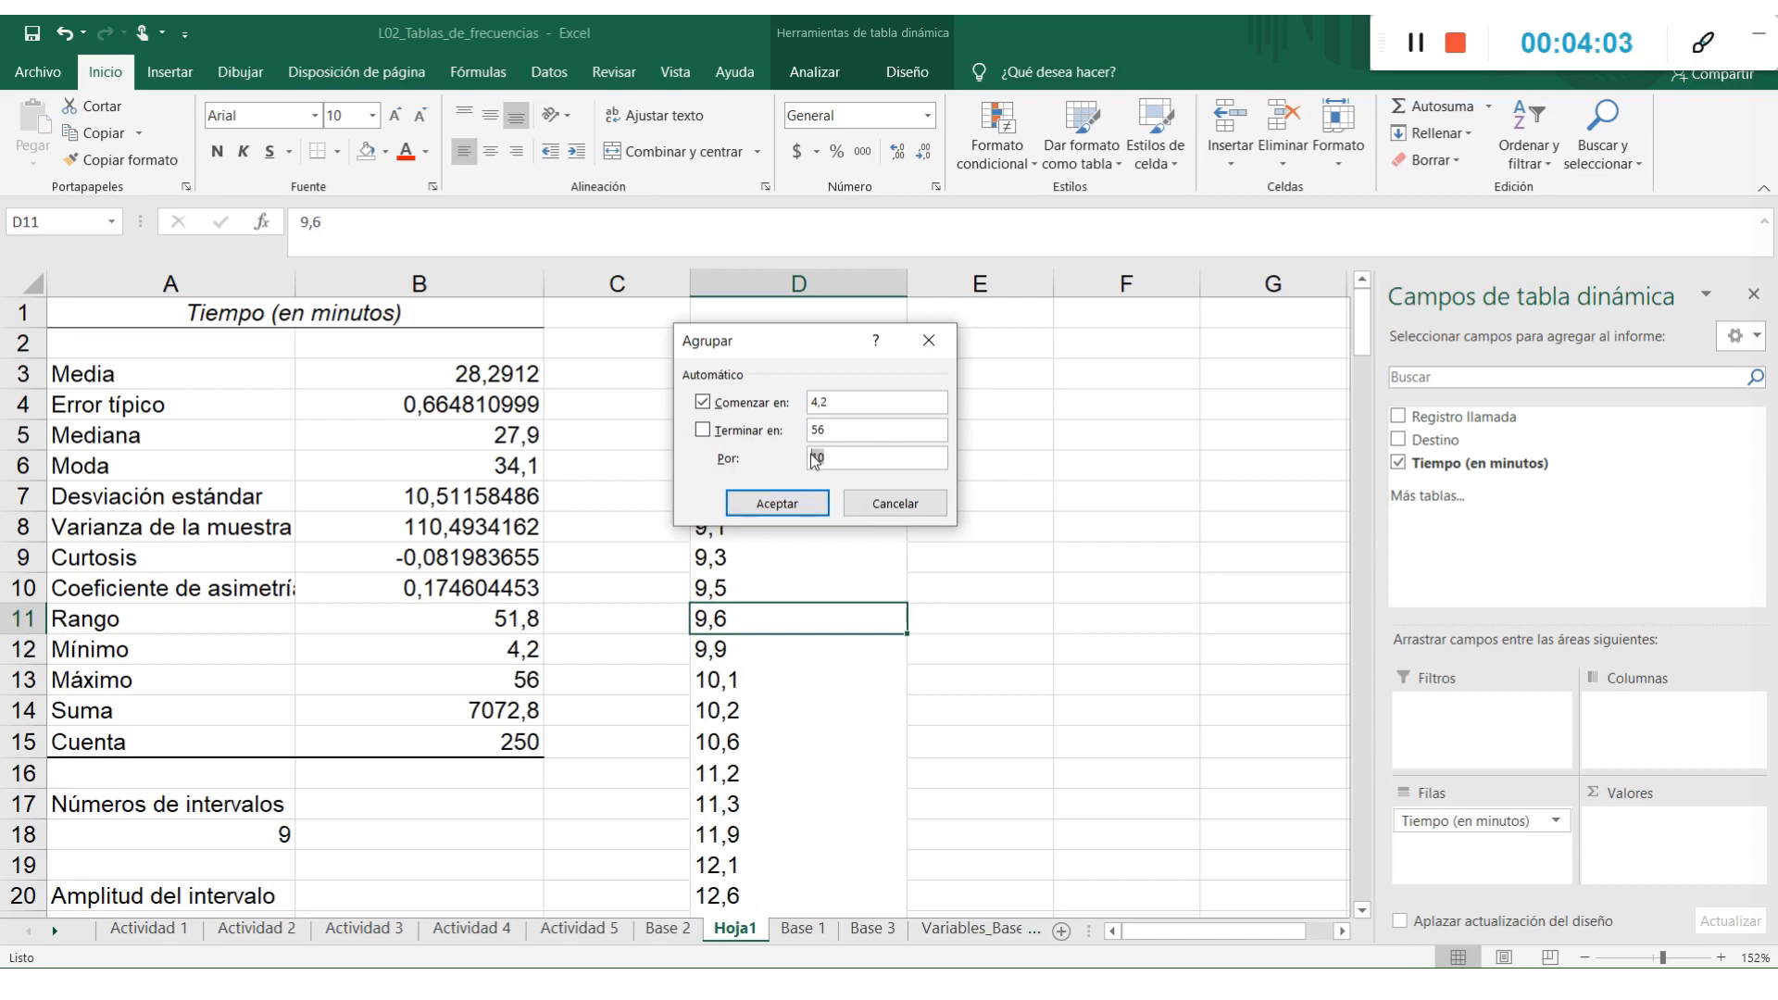
key(Return)
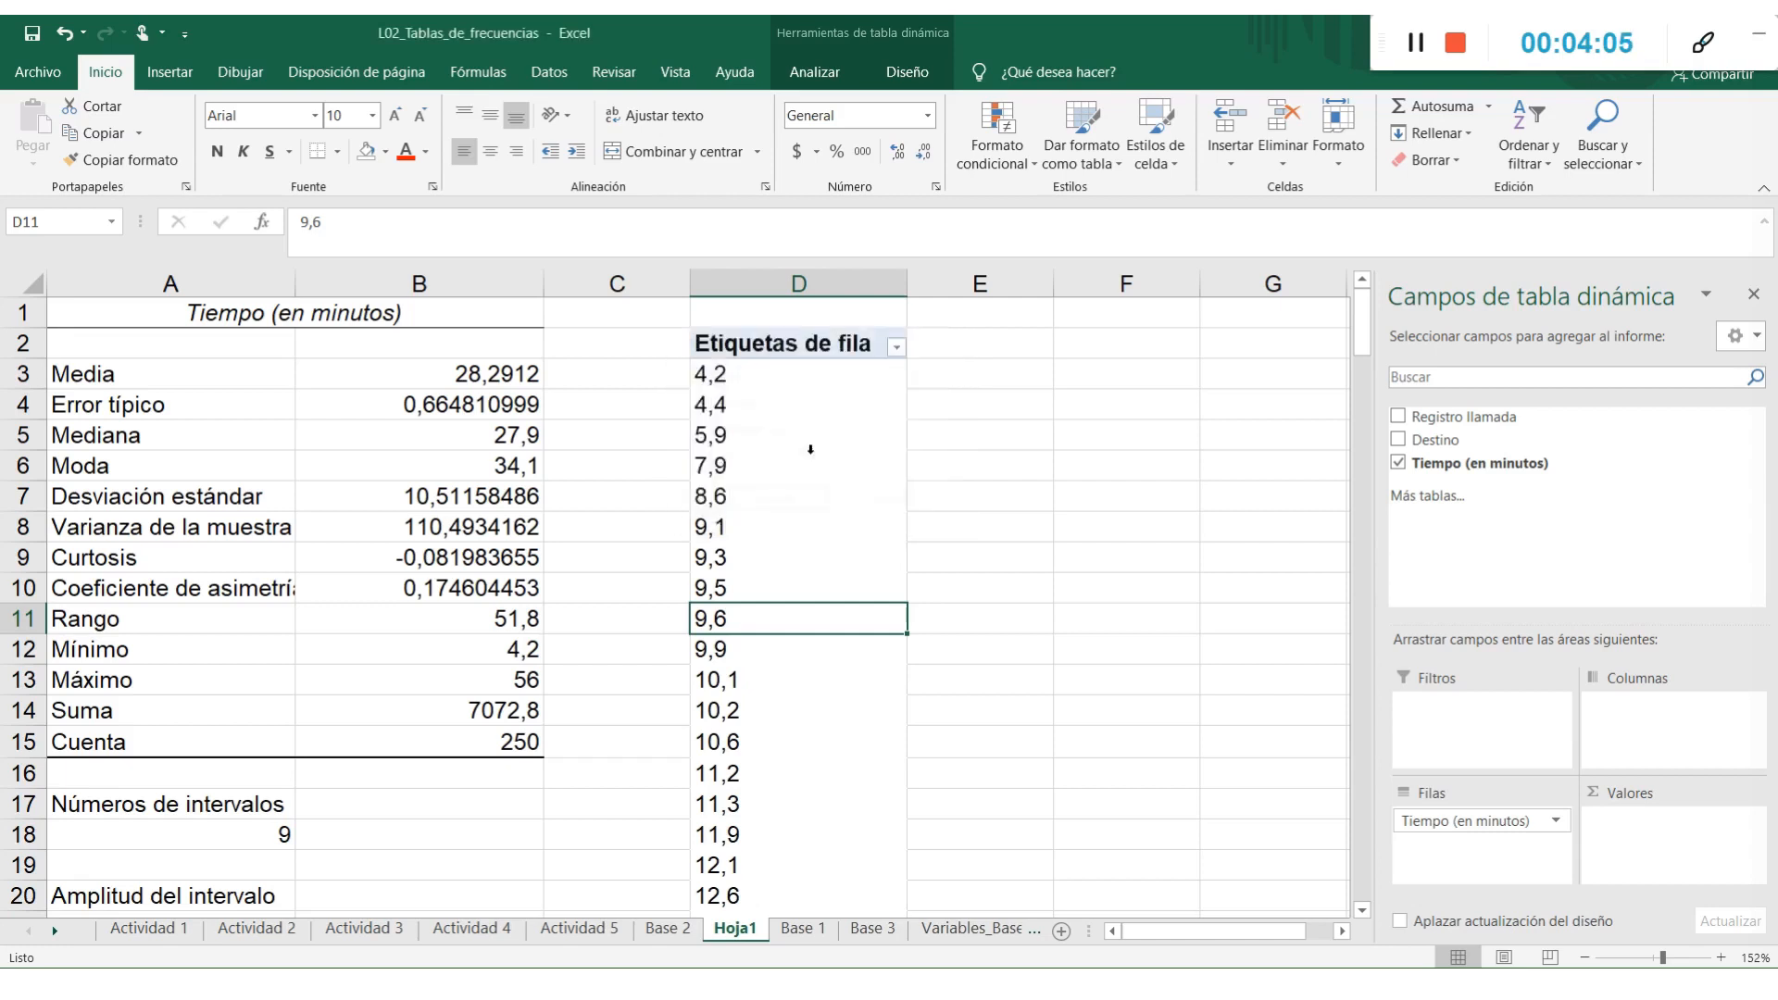
click(786, 381)
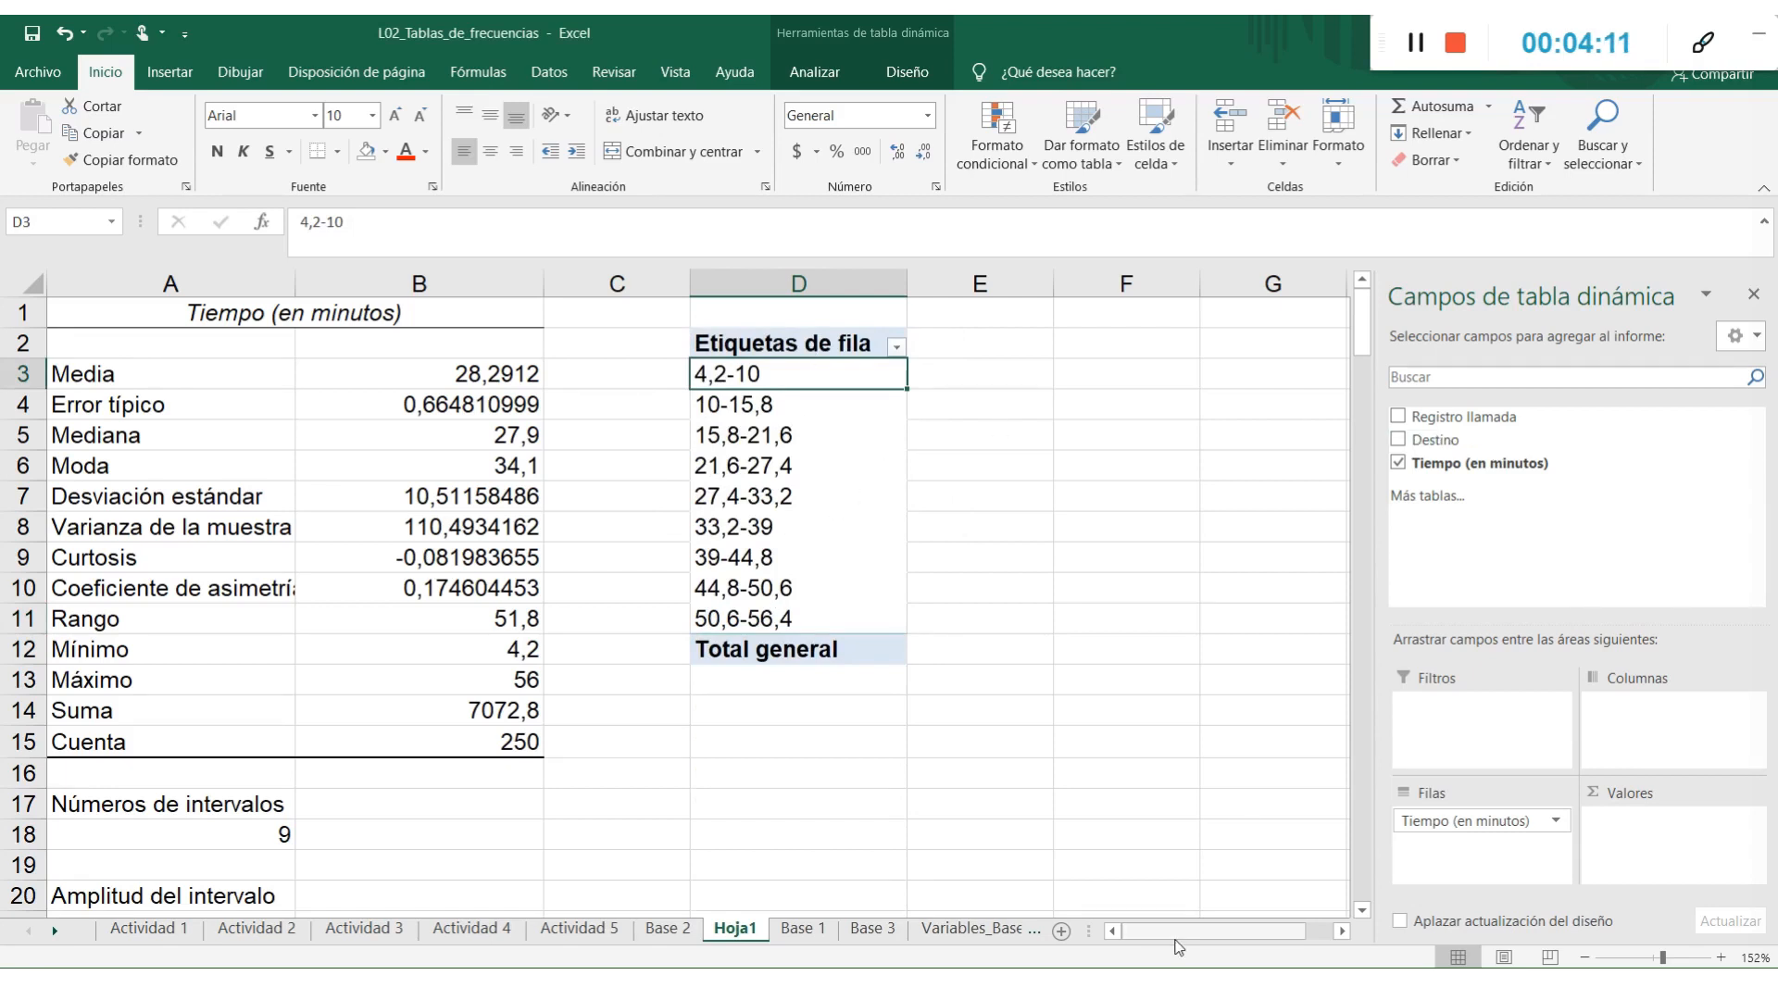
Add the Tiempo (en minutos) field to the pivot table's values four times and close the field list
drag(1176, 934, 1204, 933)
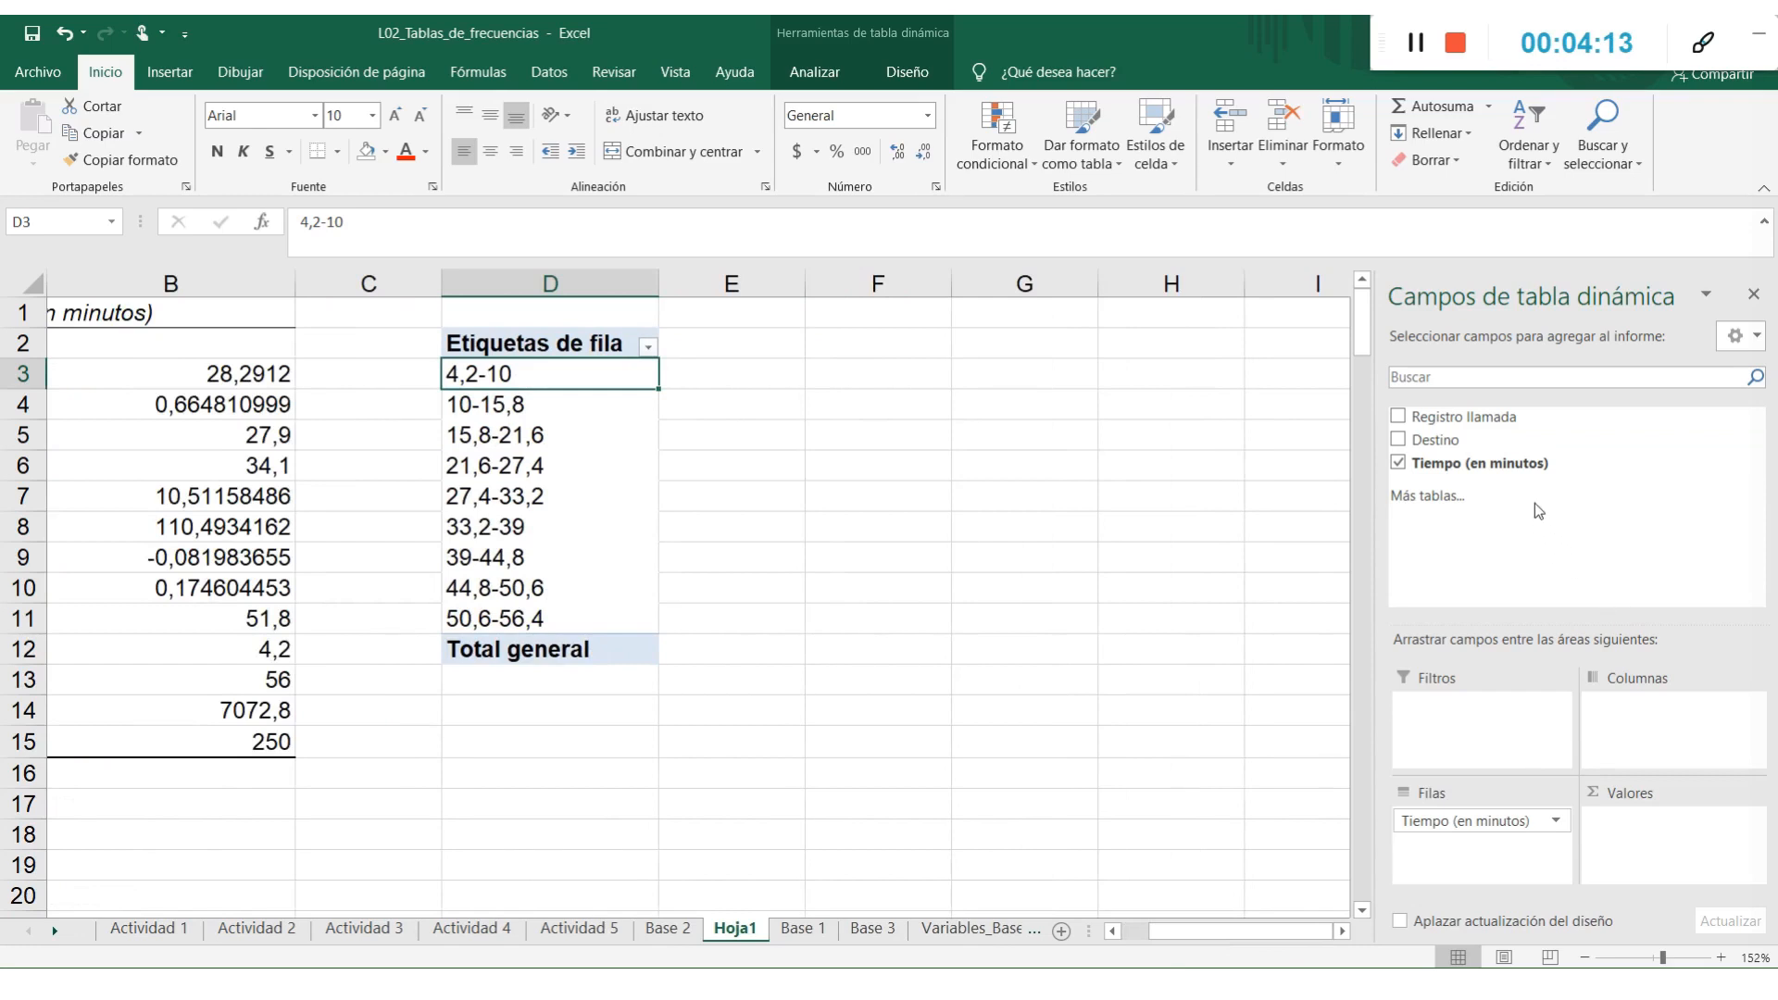
drag(1502, 467, 1646, 833)
drag(1491, 463, 1625, 802)
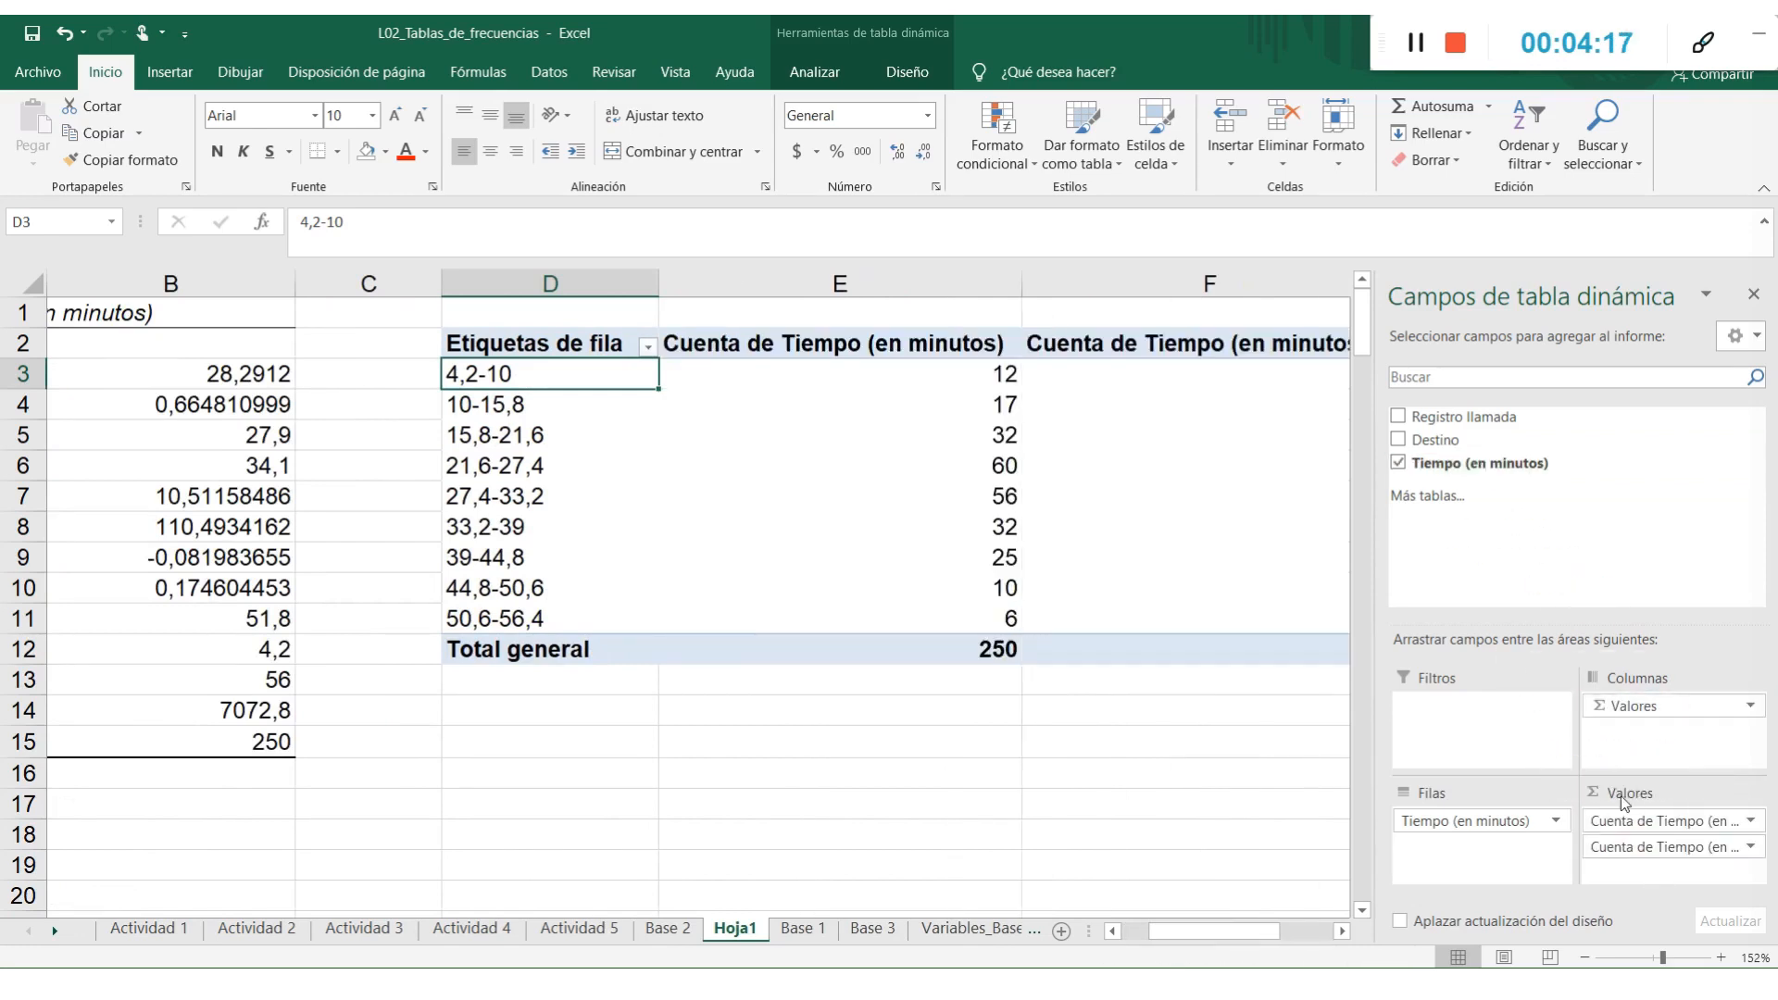
drag(1484, 475, 1678, 871)
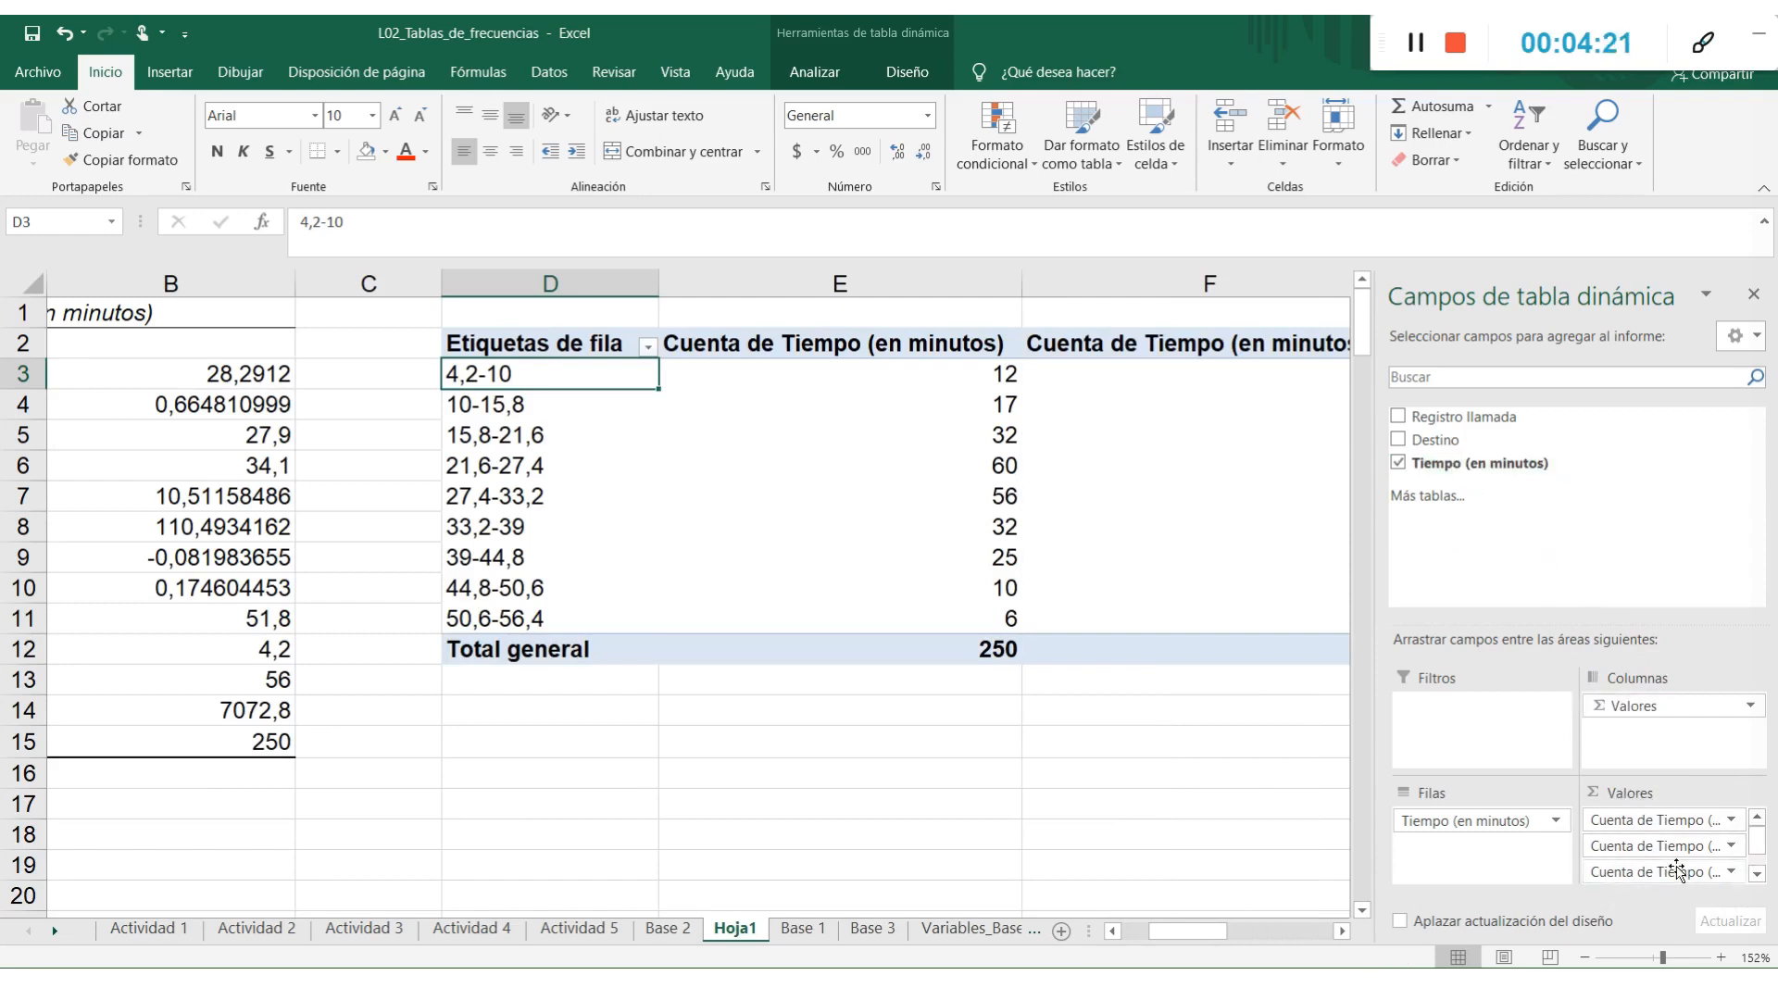
click(1753, 296)
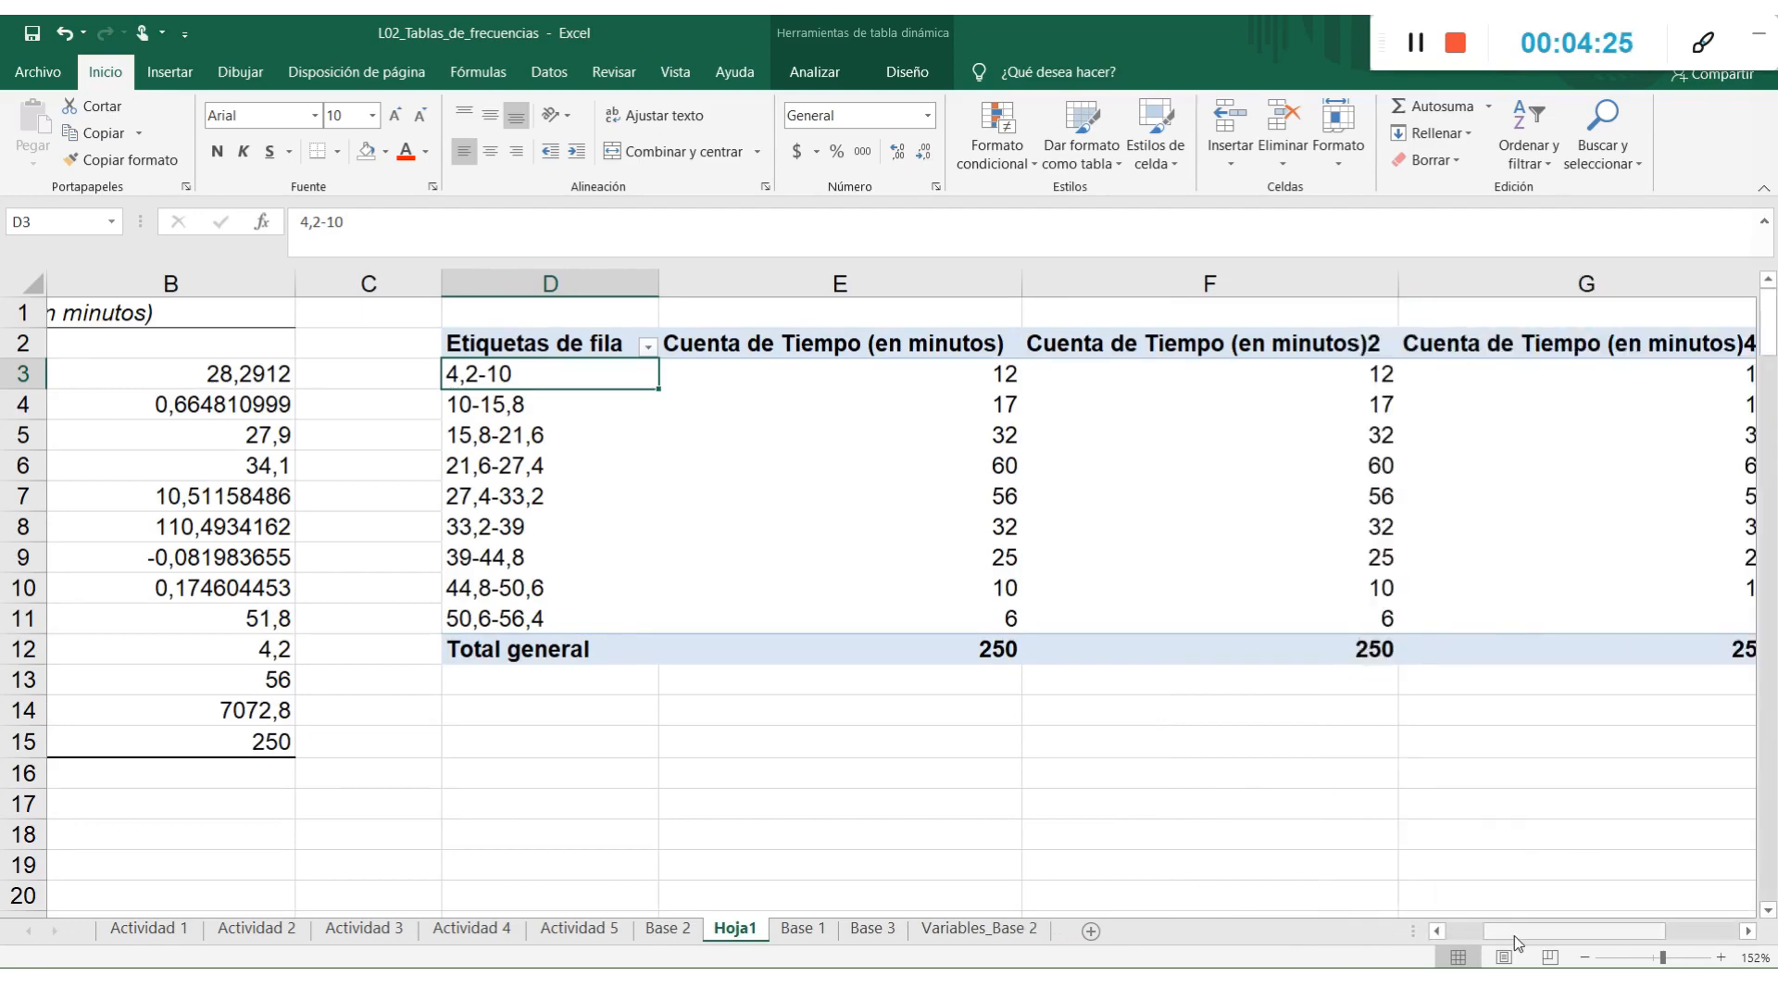
ctrl+scroll(1514, 935, down, 5)
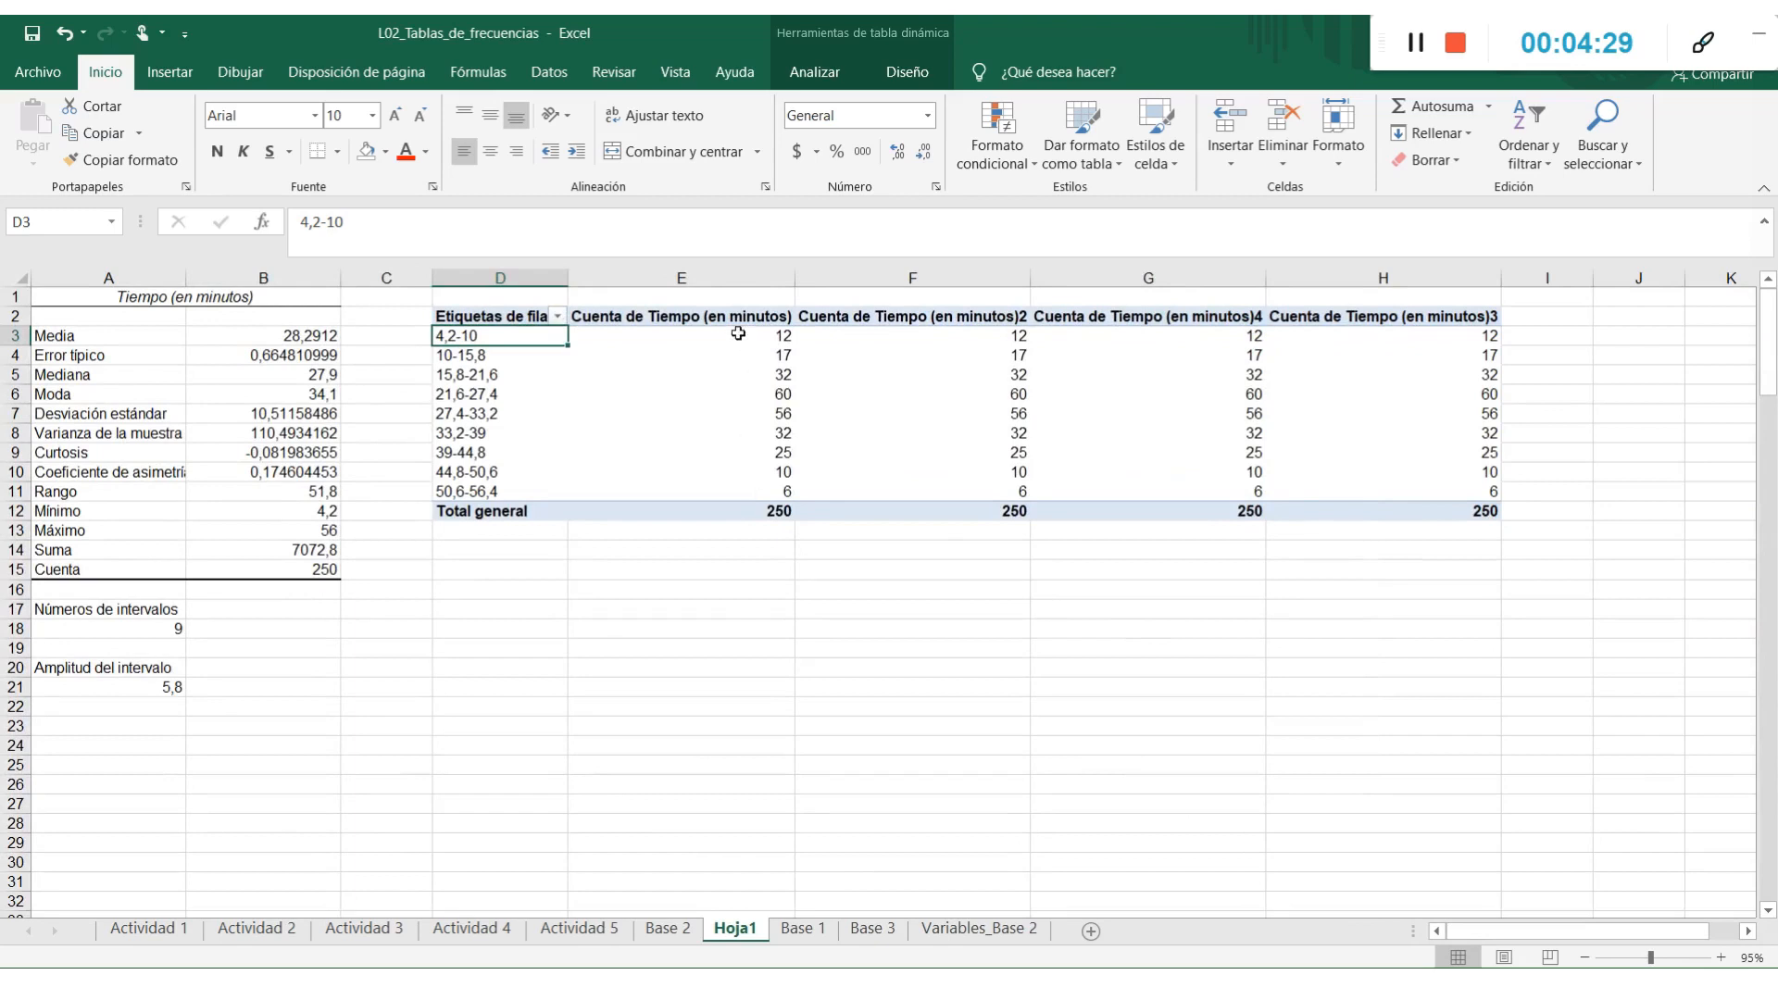
Try to rename the pivot table's first count column and confirm Recuento as its summary calculation
double_click(716, 316)
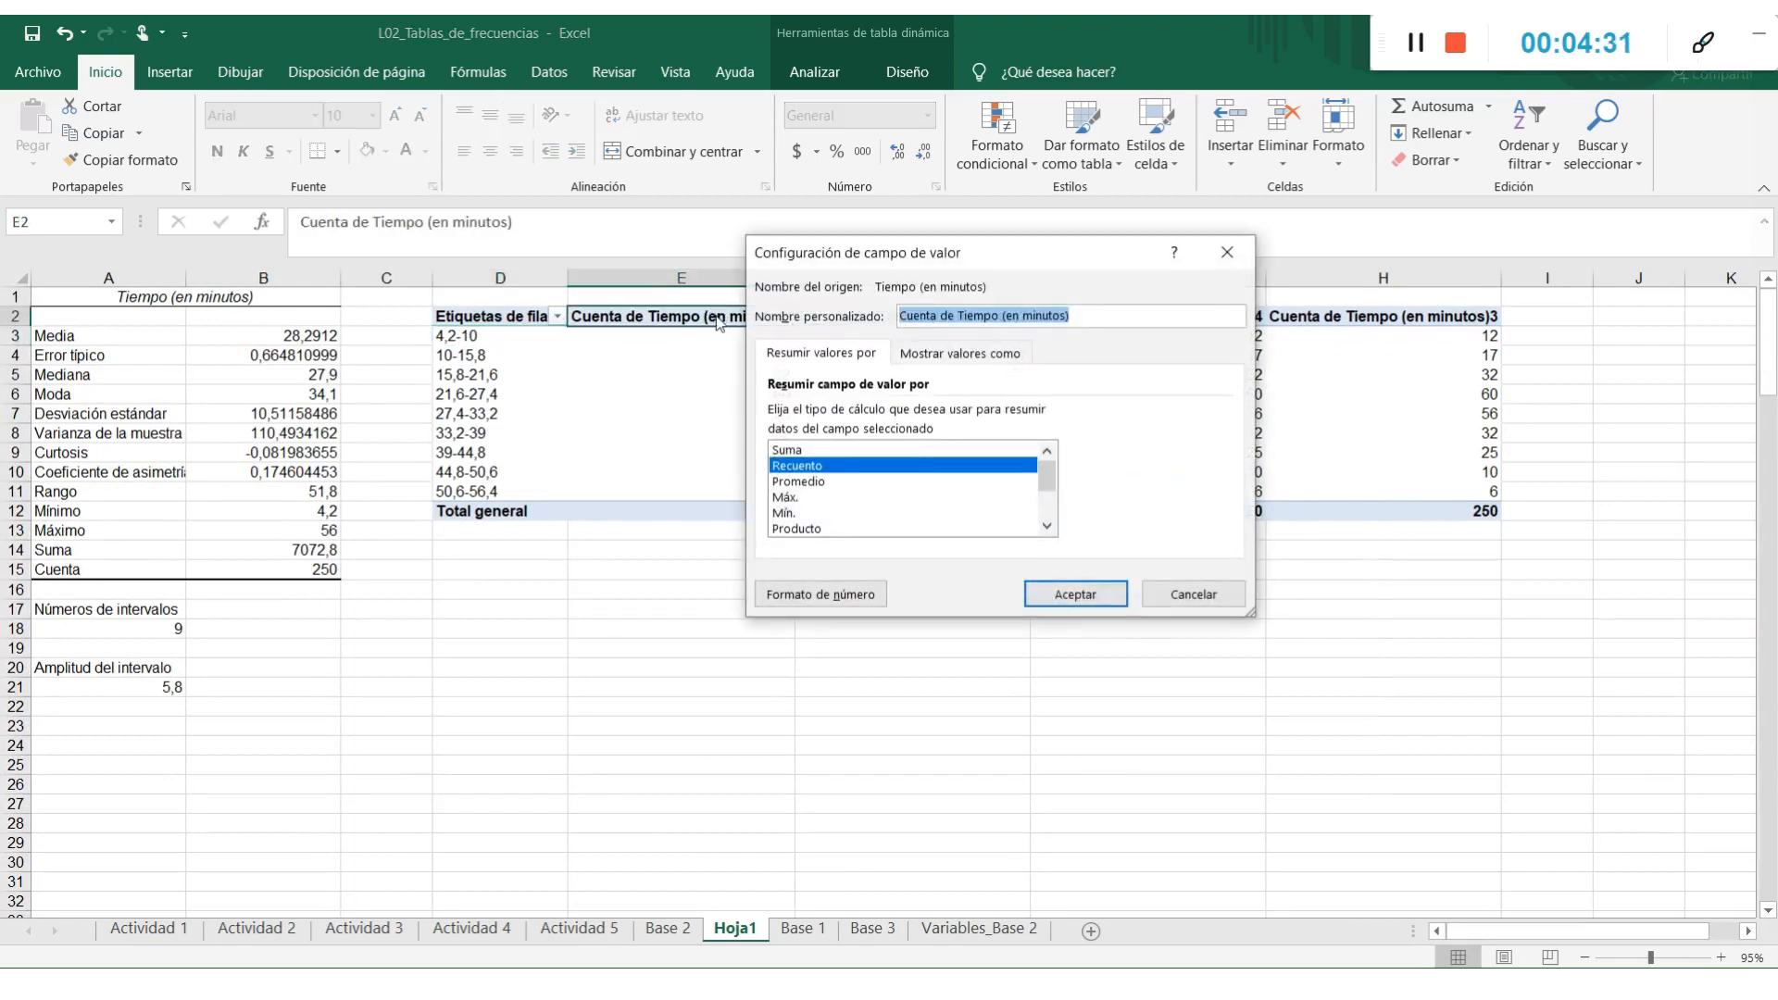
text(f)
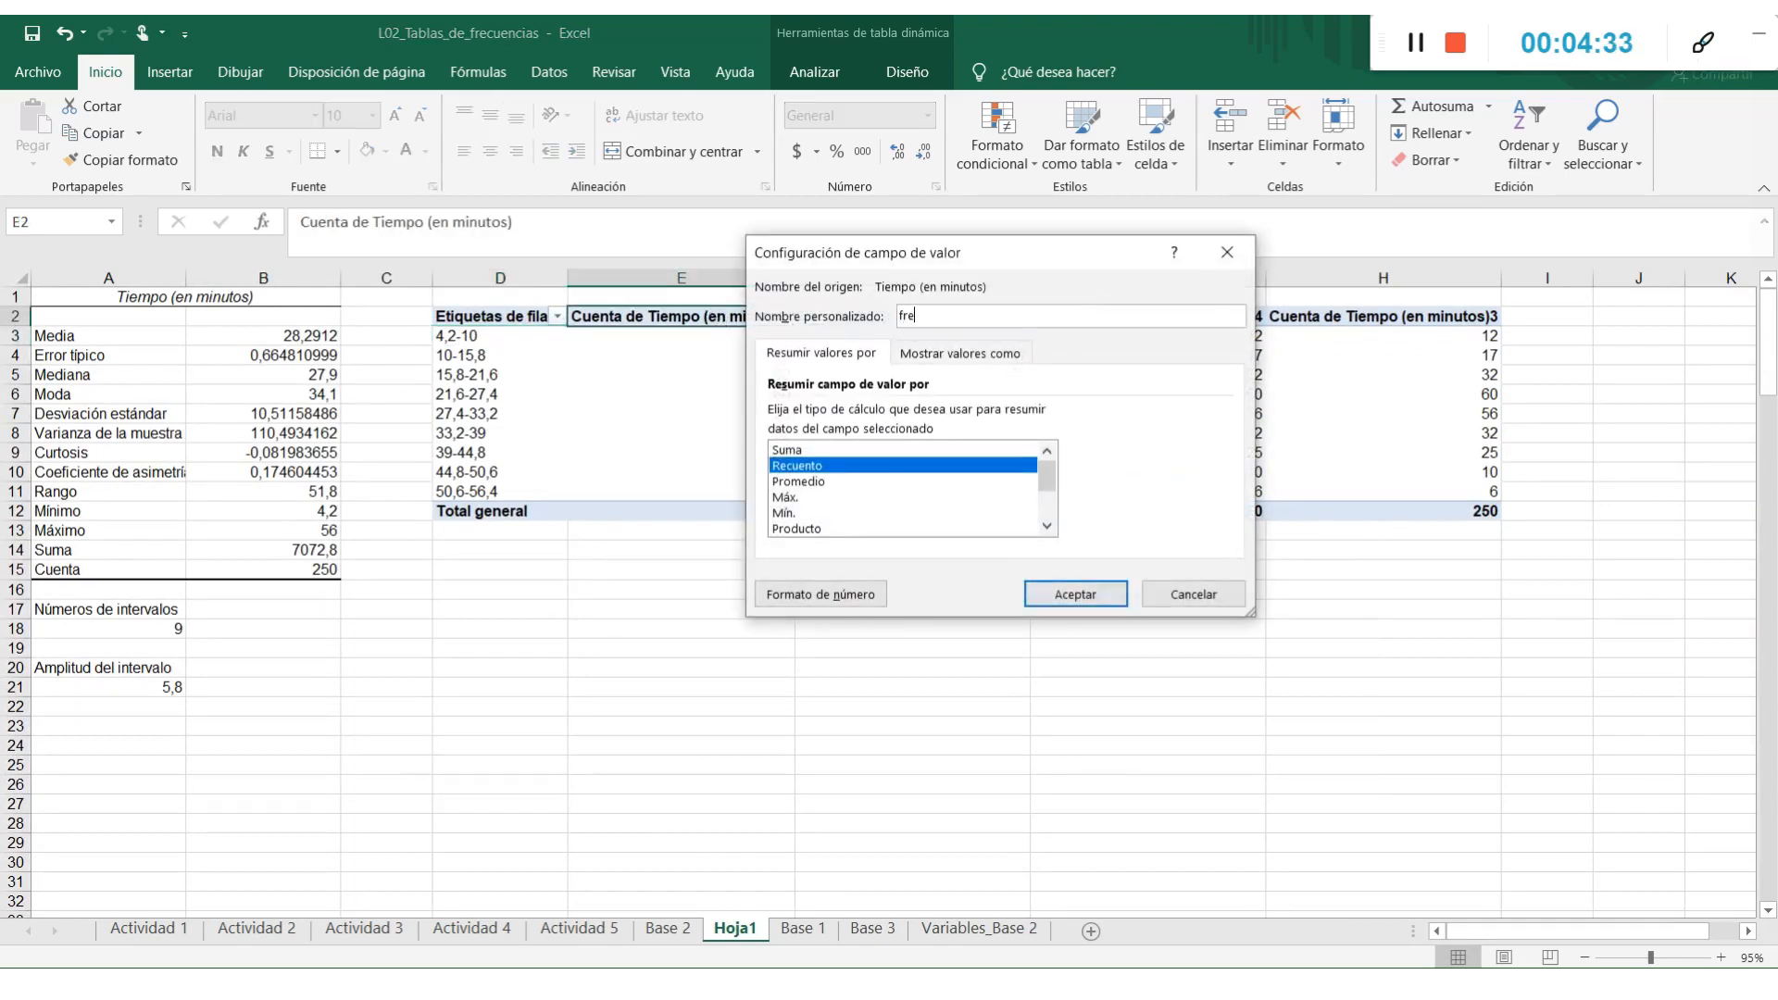
text(re)
key(BackSpace)
key(BackSpace)
text((frec absoluta))
click(778, 470)
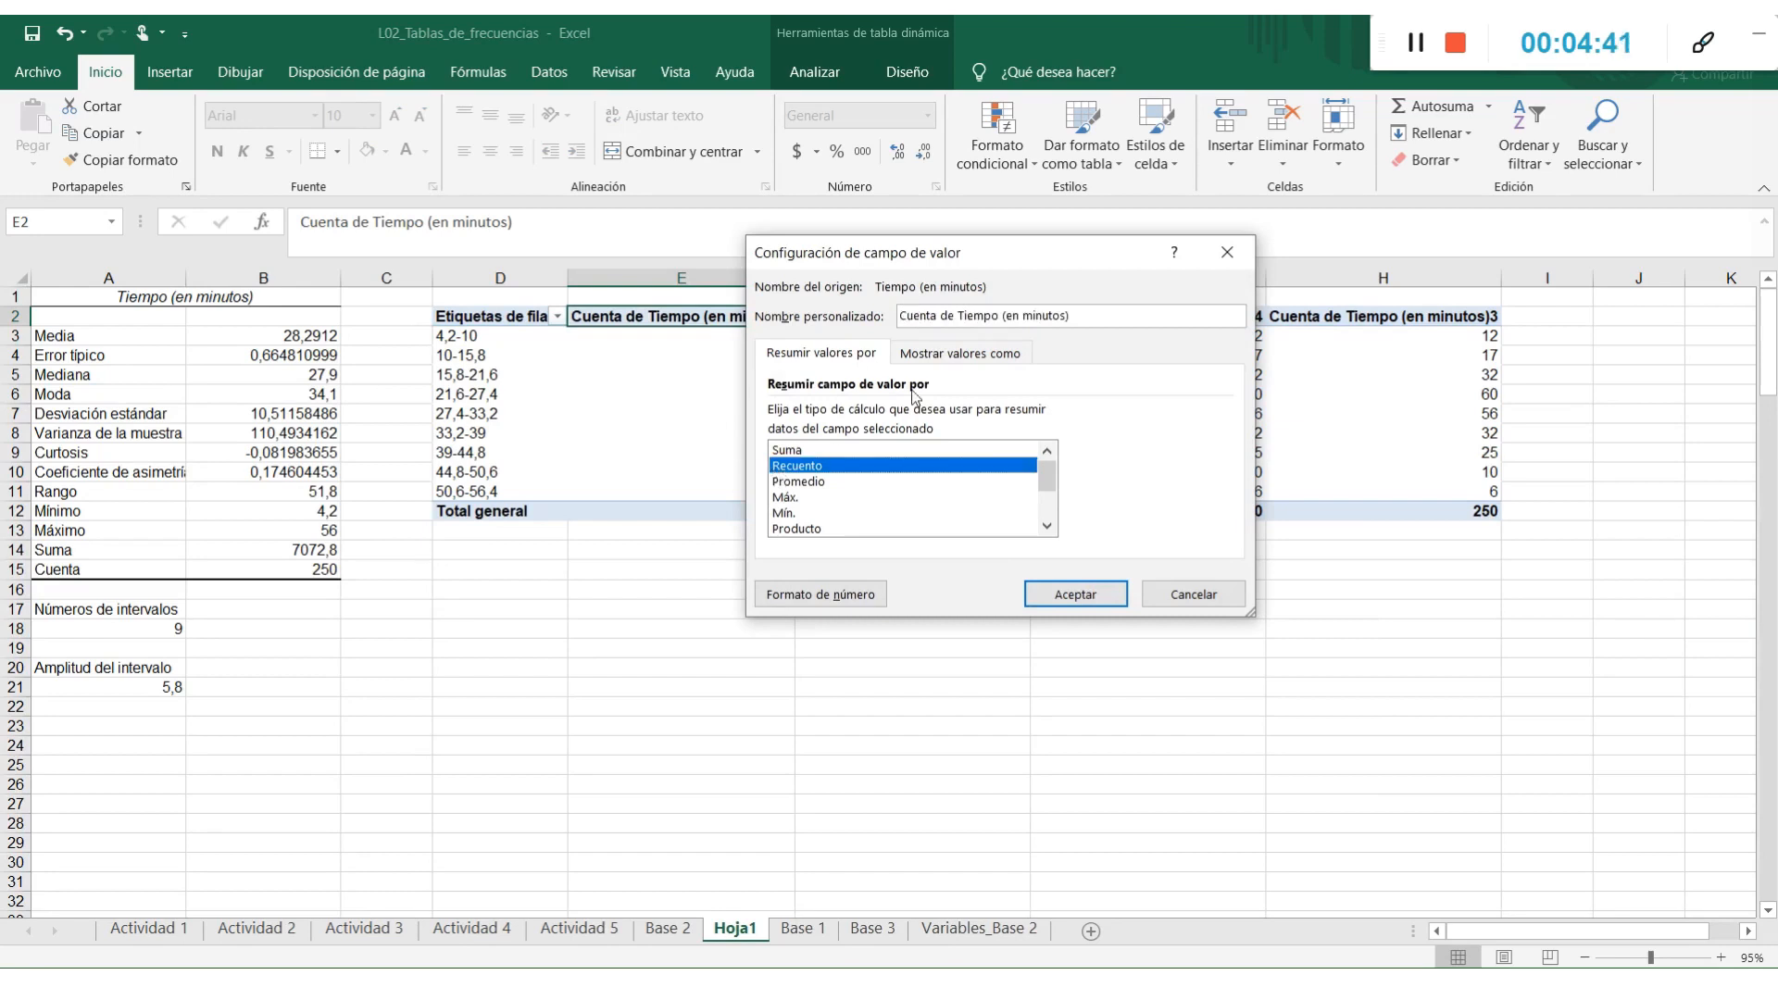
click(1076, 594)
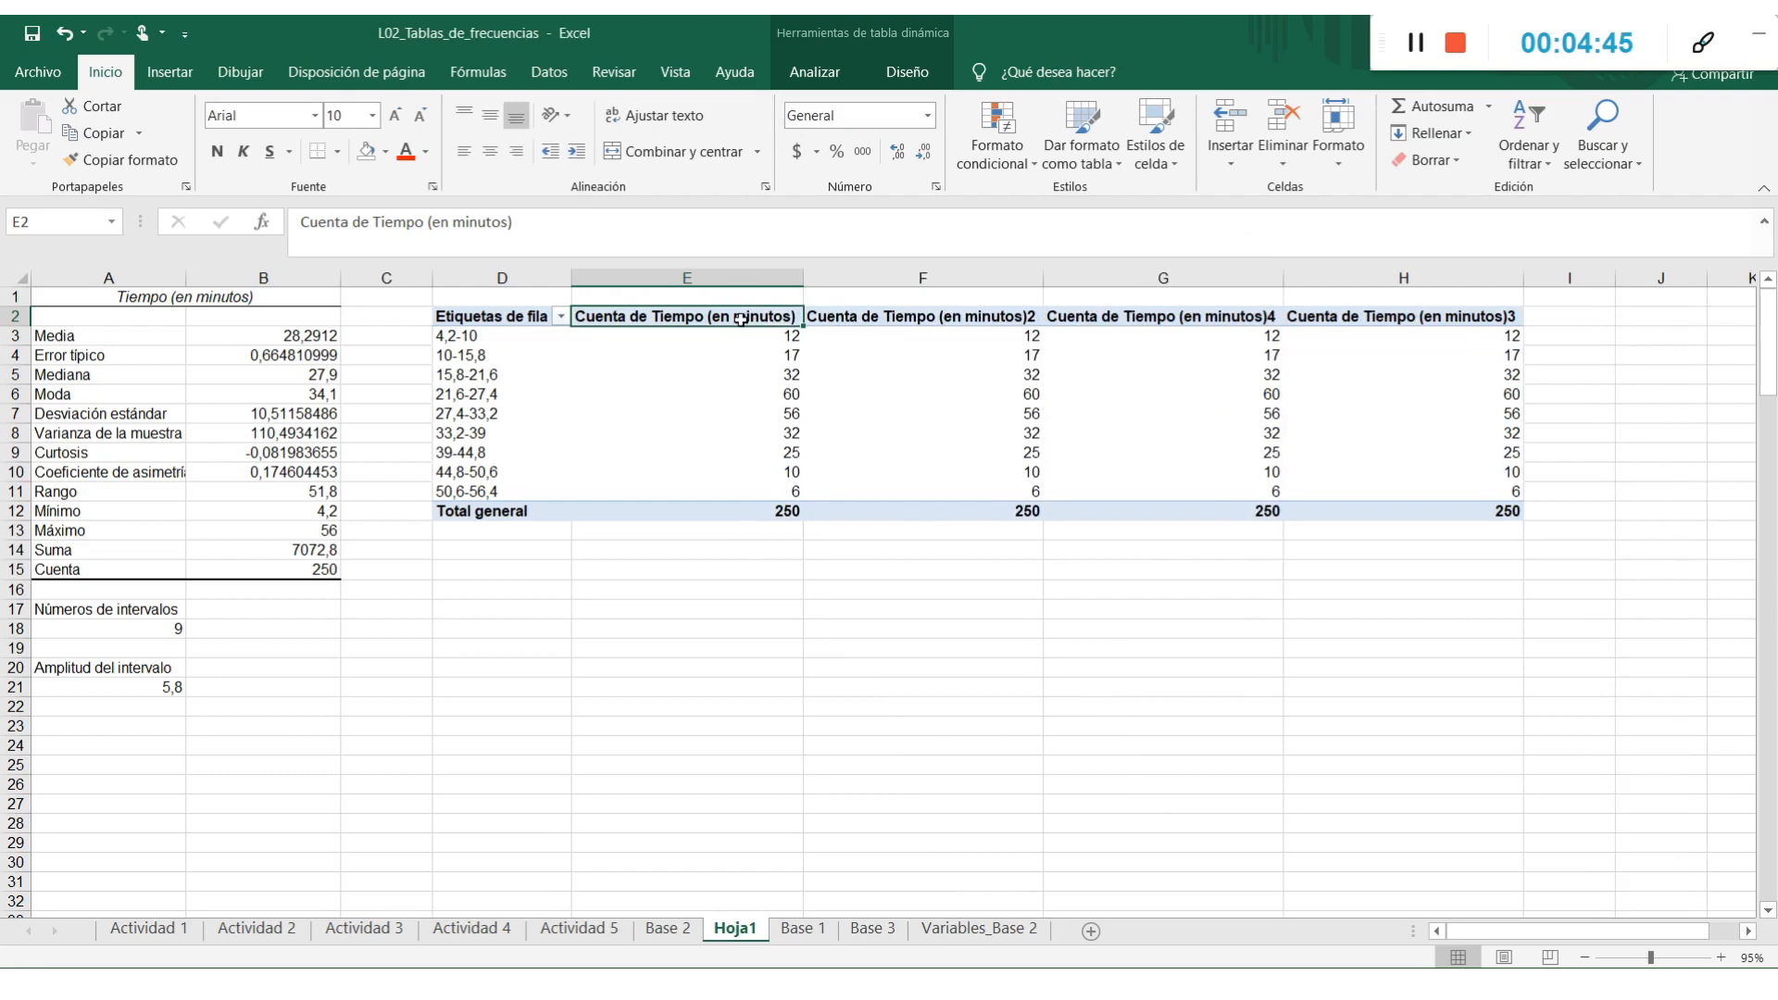
Center the headers and values of the four count columns in E2:H12
drag(741, 319, 1306, 511)
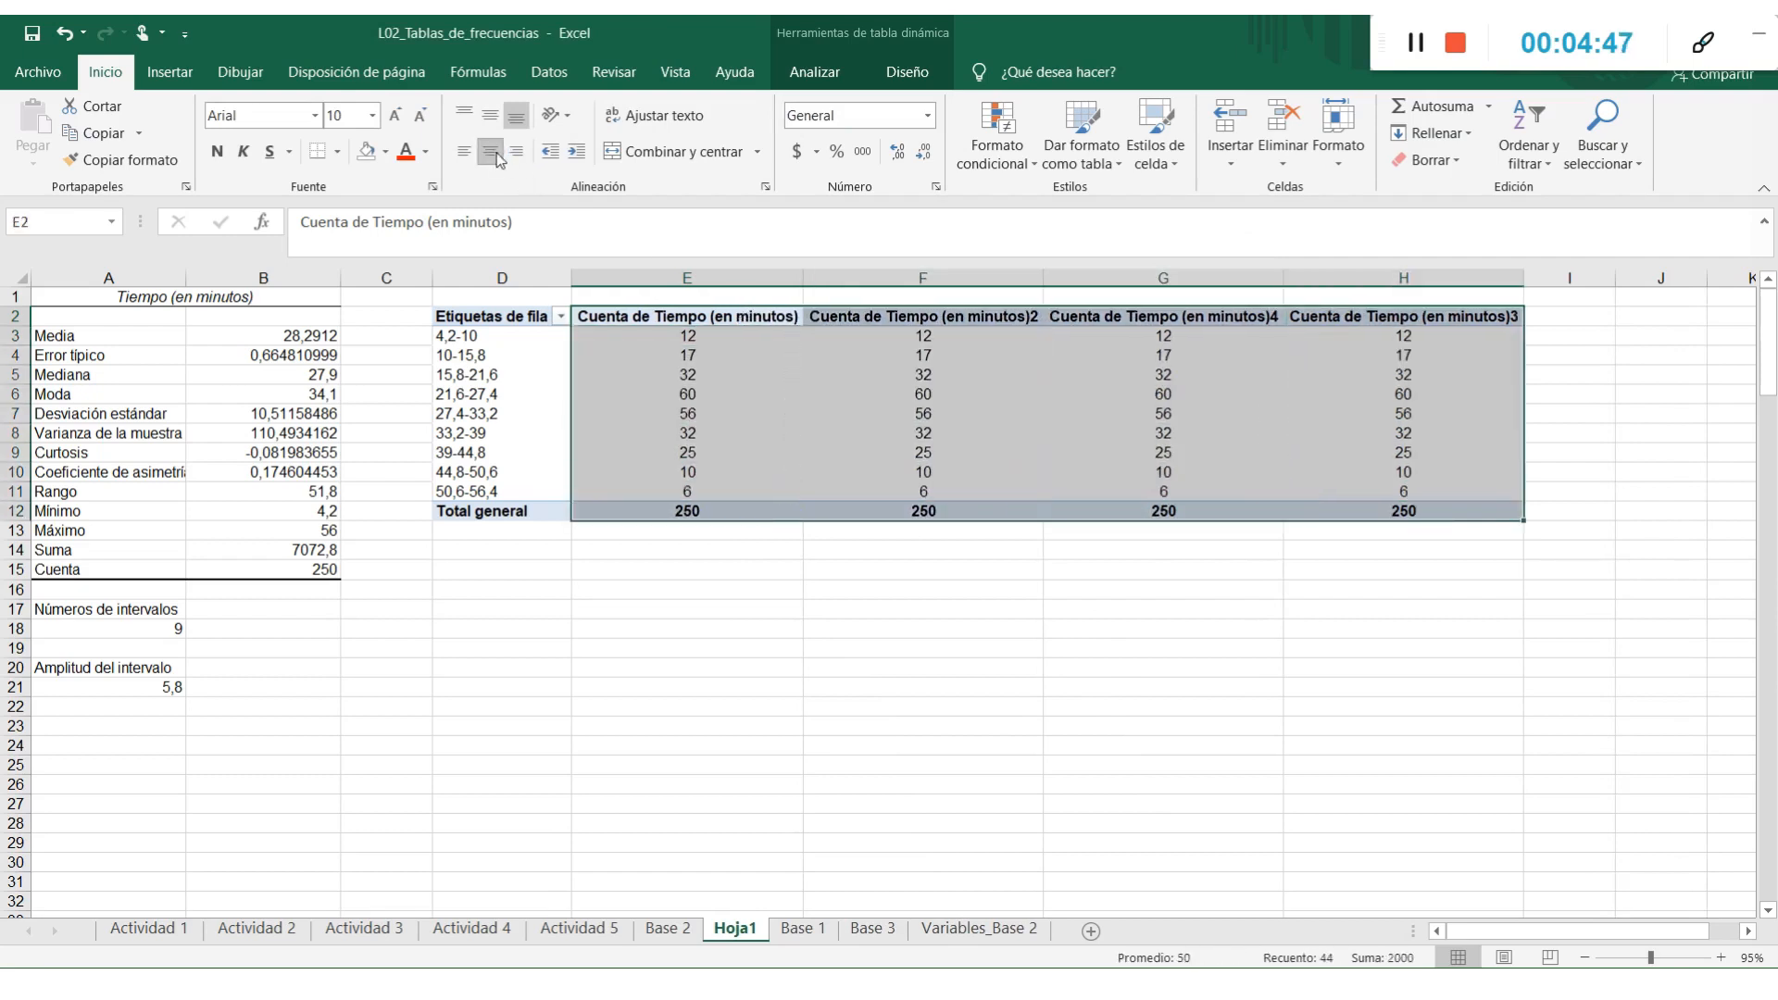
Rename the pivot table's first count column to "f (f absoluta)"
click(724, 409)
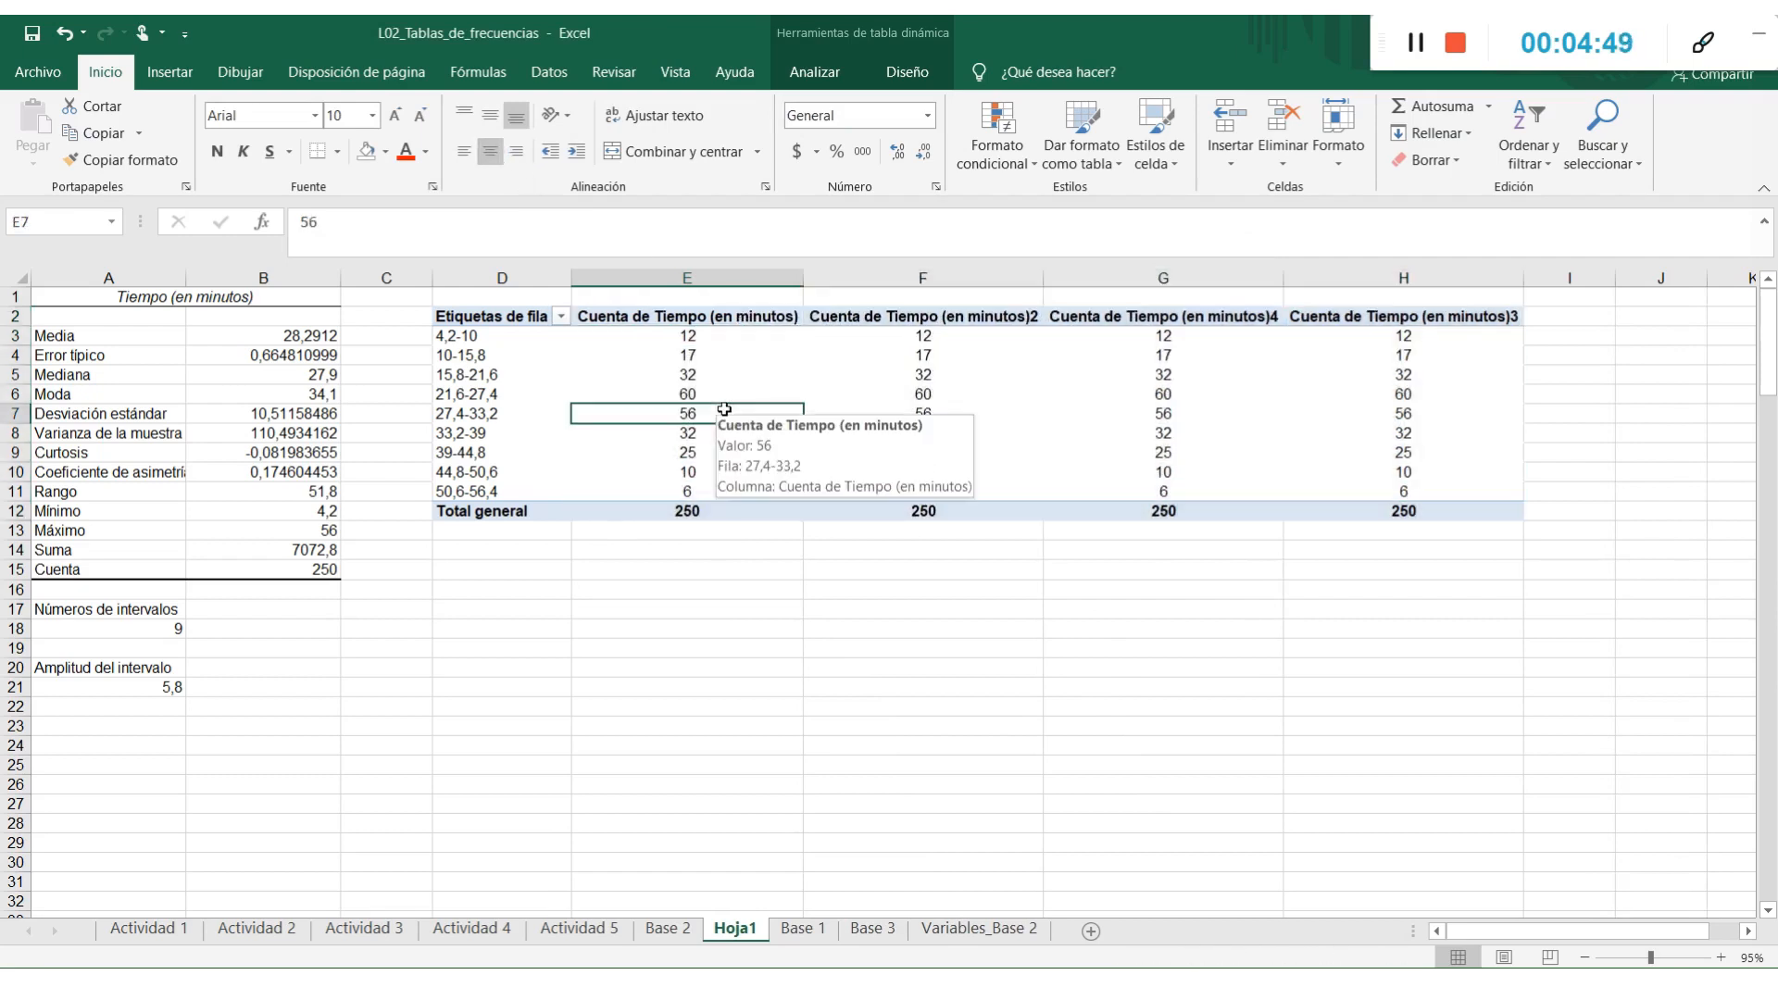
double_click(748, 320)
text(f)
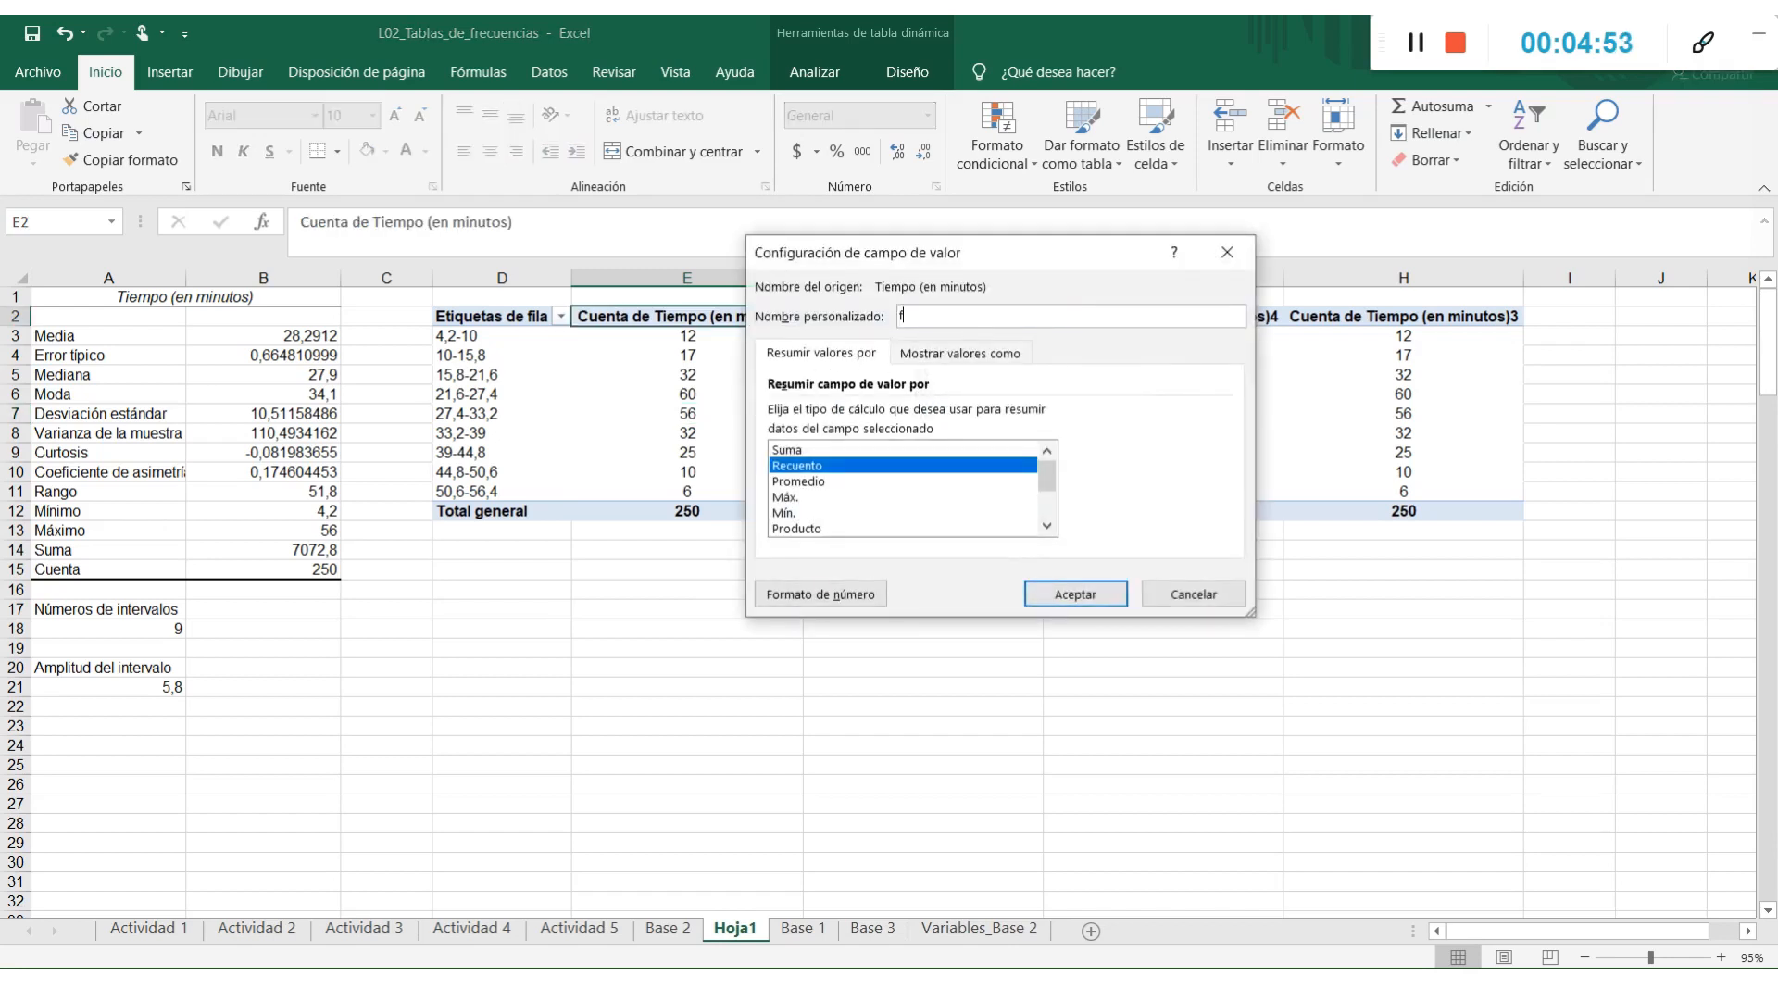
text( (frecuencia absoluta)
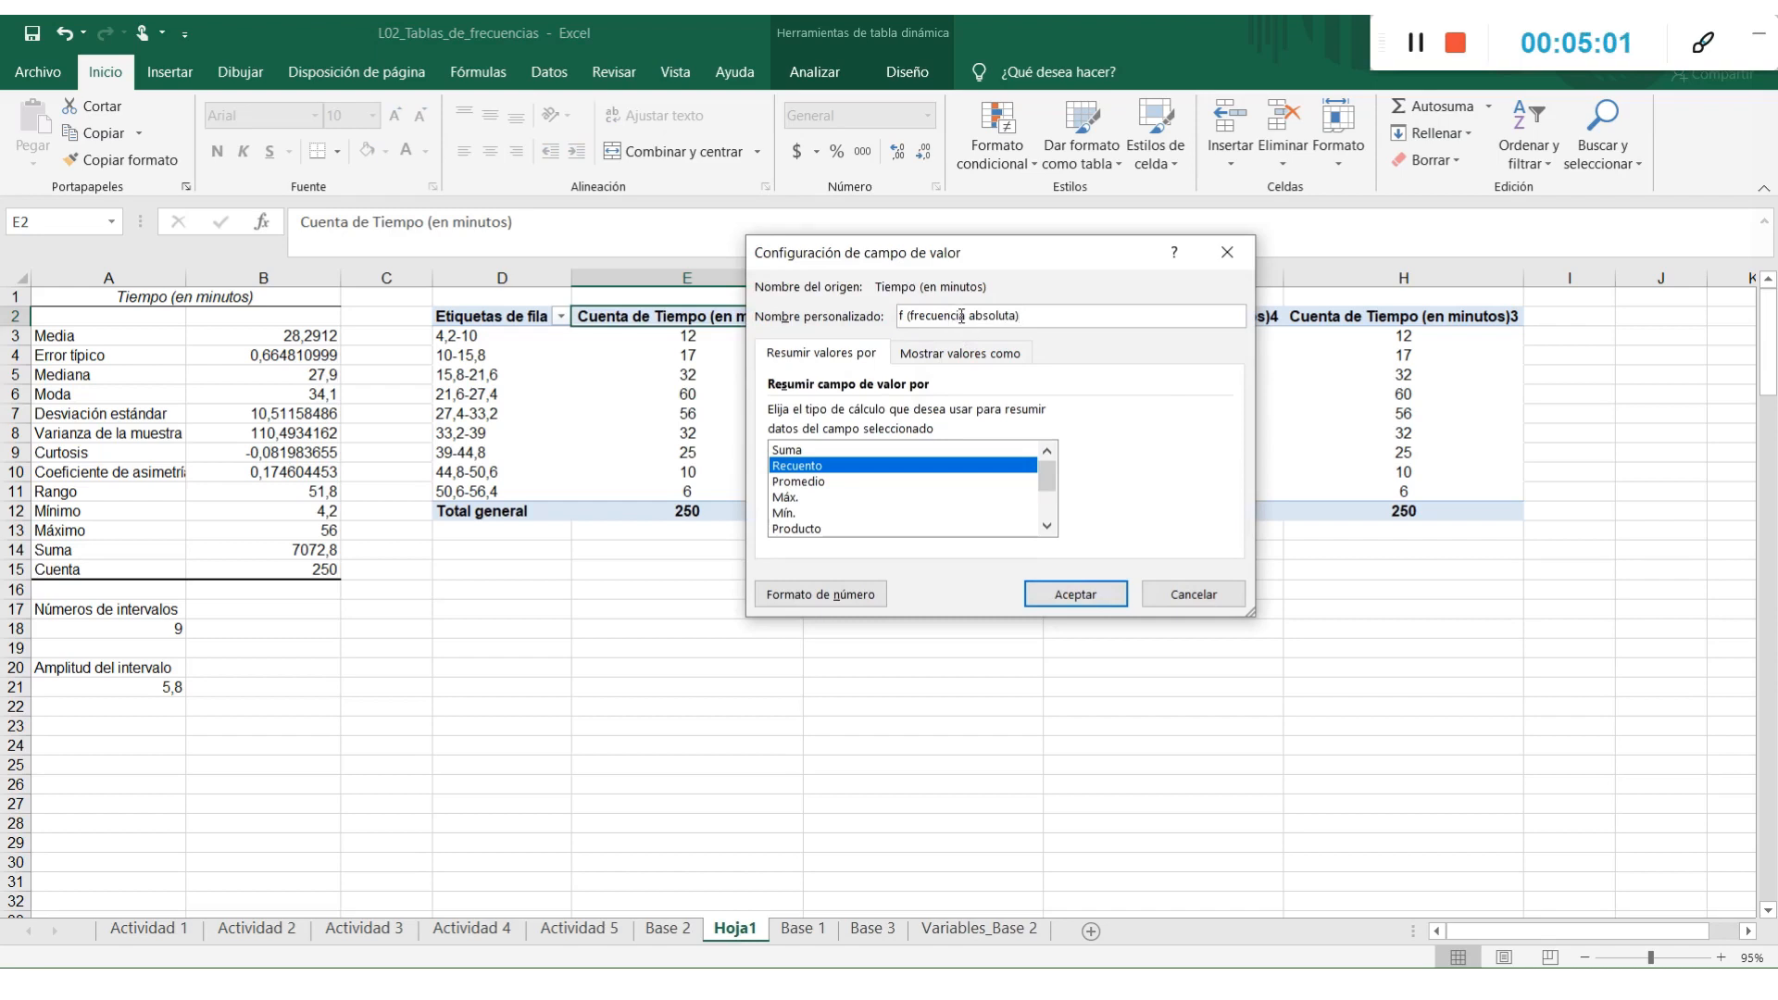
drag(965, 317, 920, 322)
key(BackSpace)
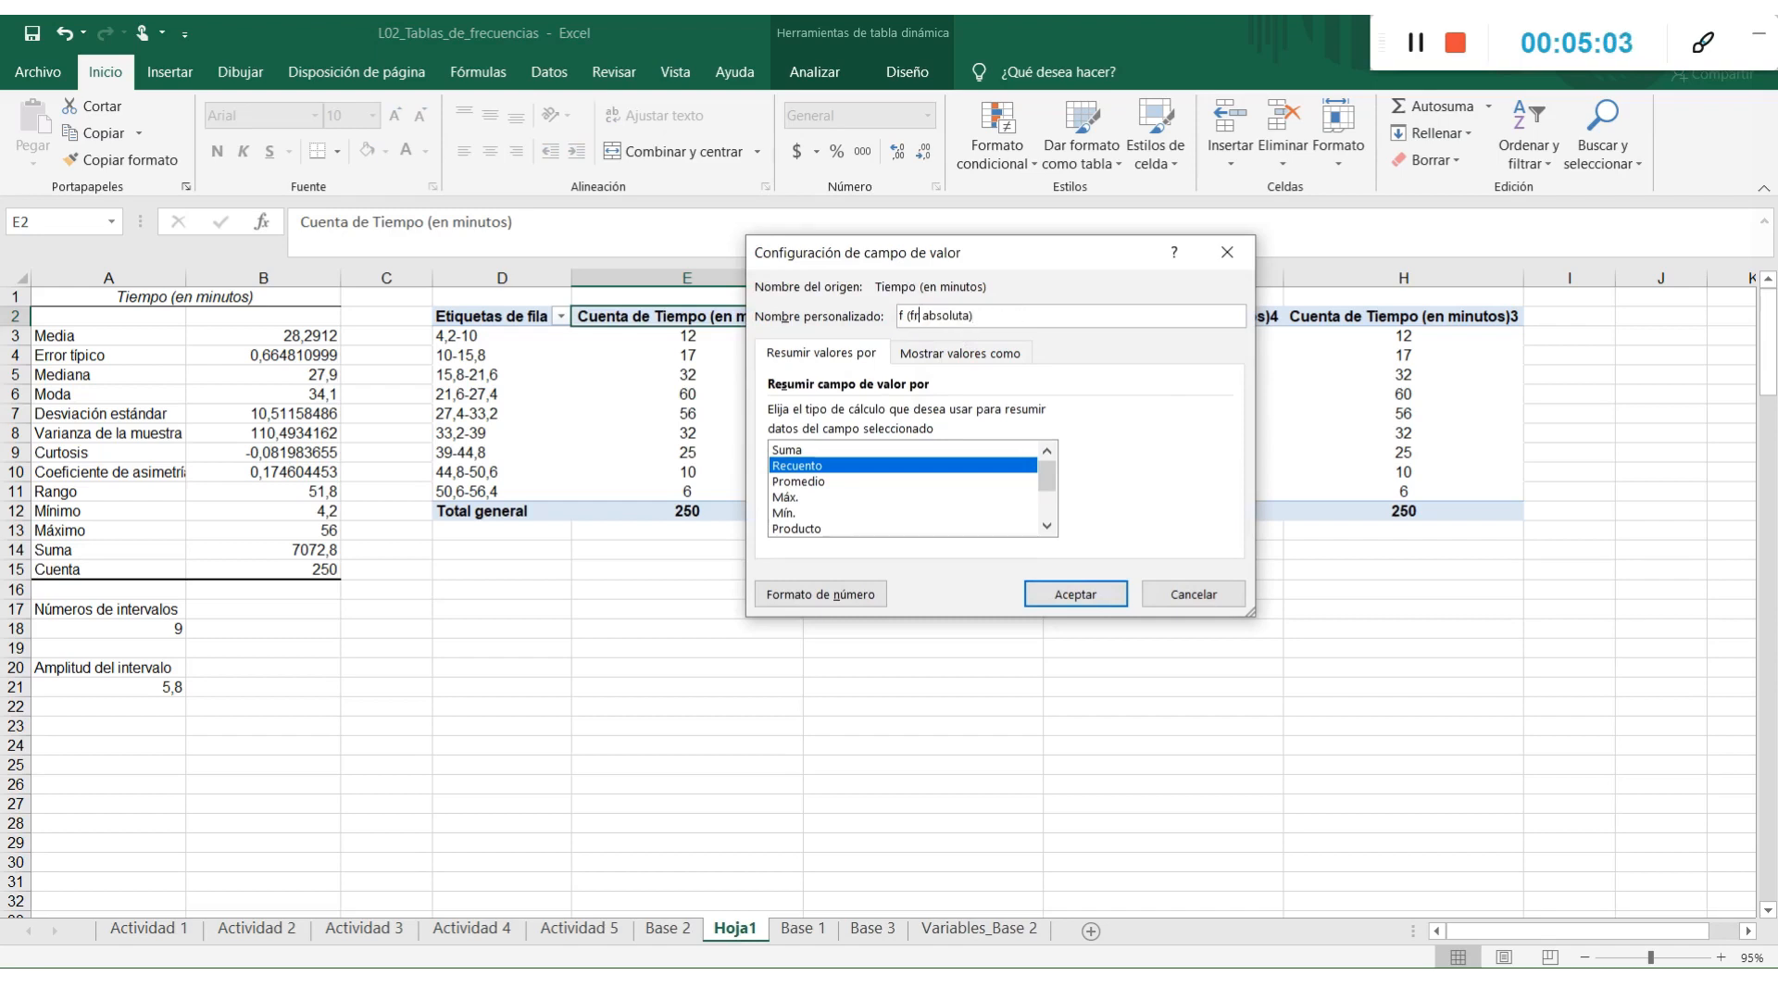
key(BackSpace)
key(Return)
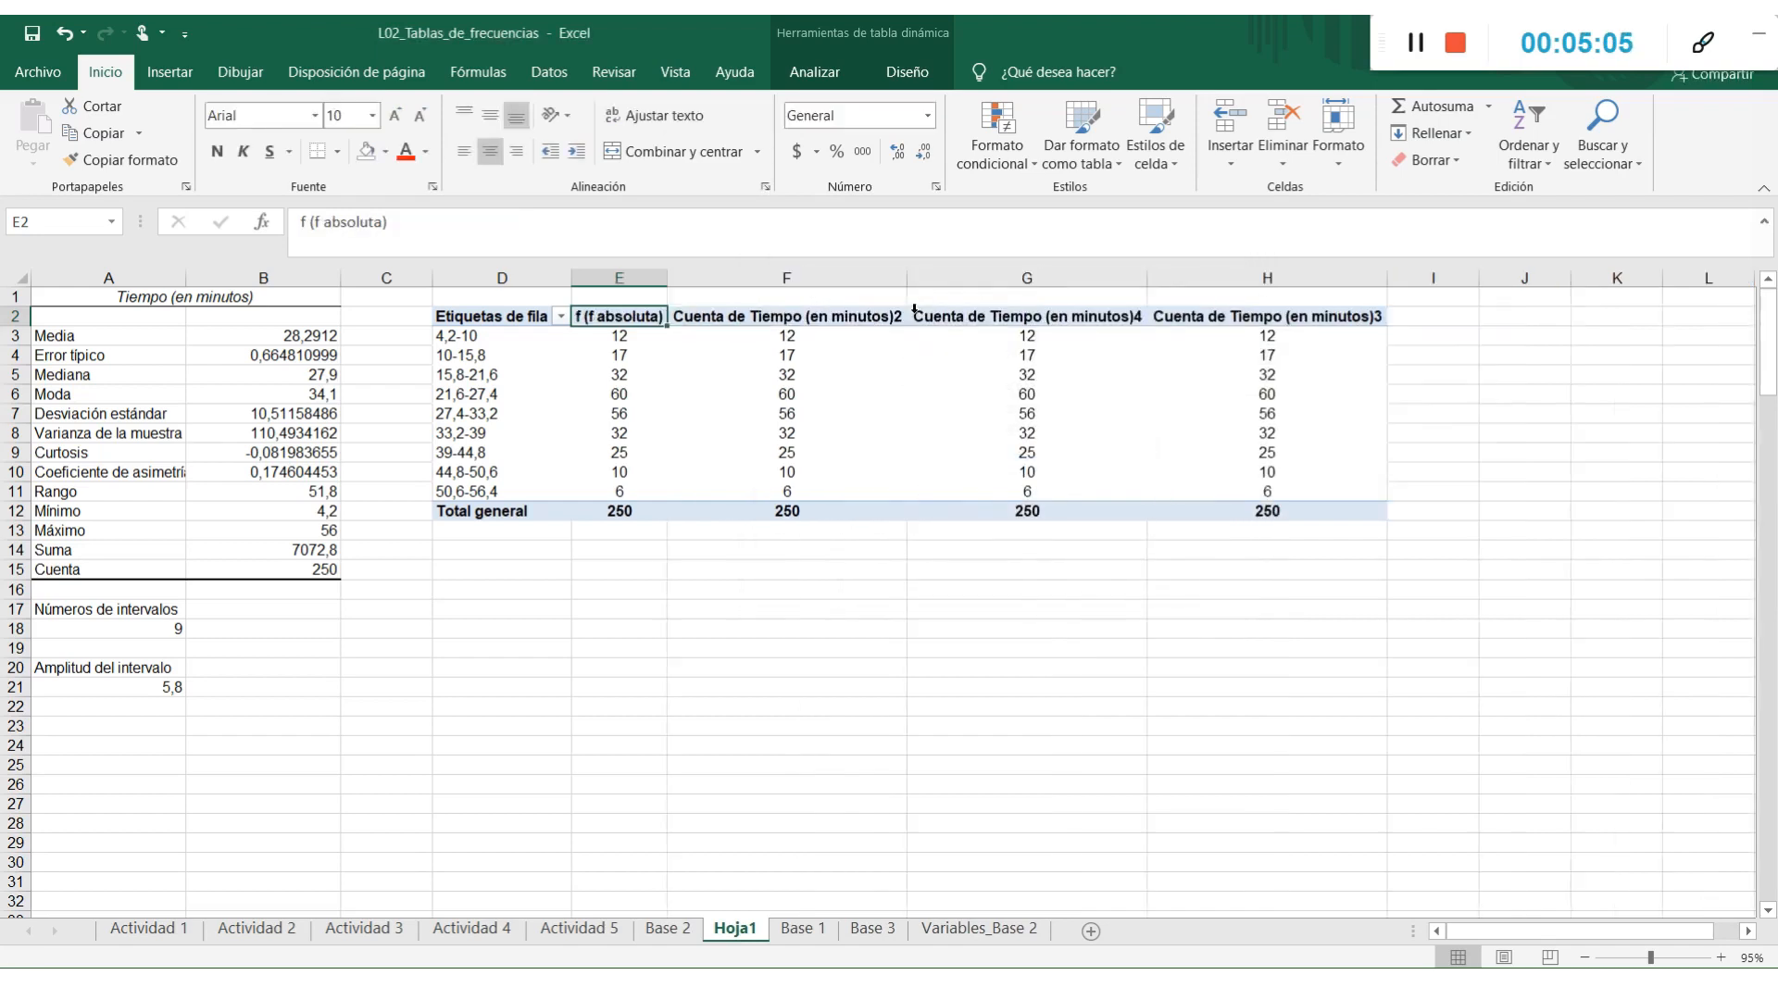
Rename the pivot table's second count column to "F (frec acumulada"
click(840, 316)
double_click(840, 317)
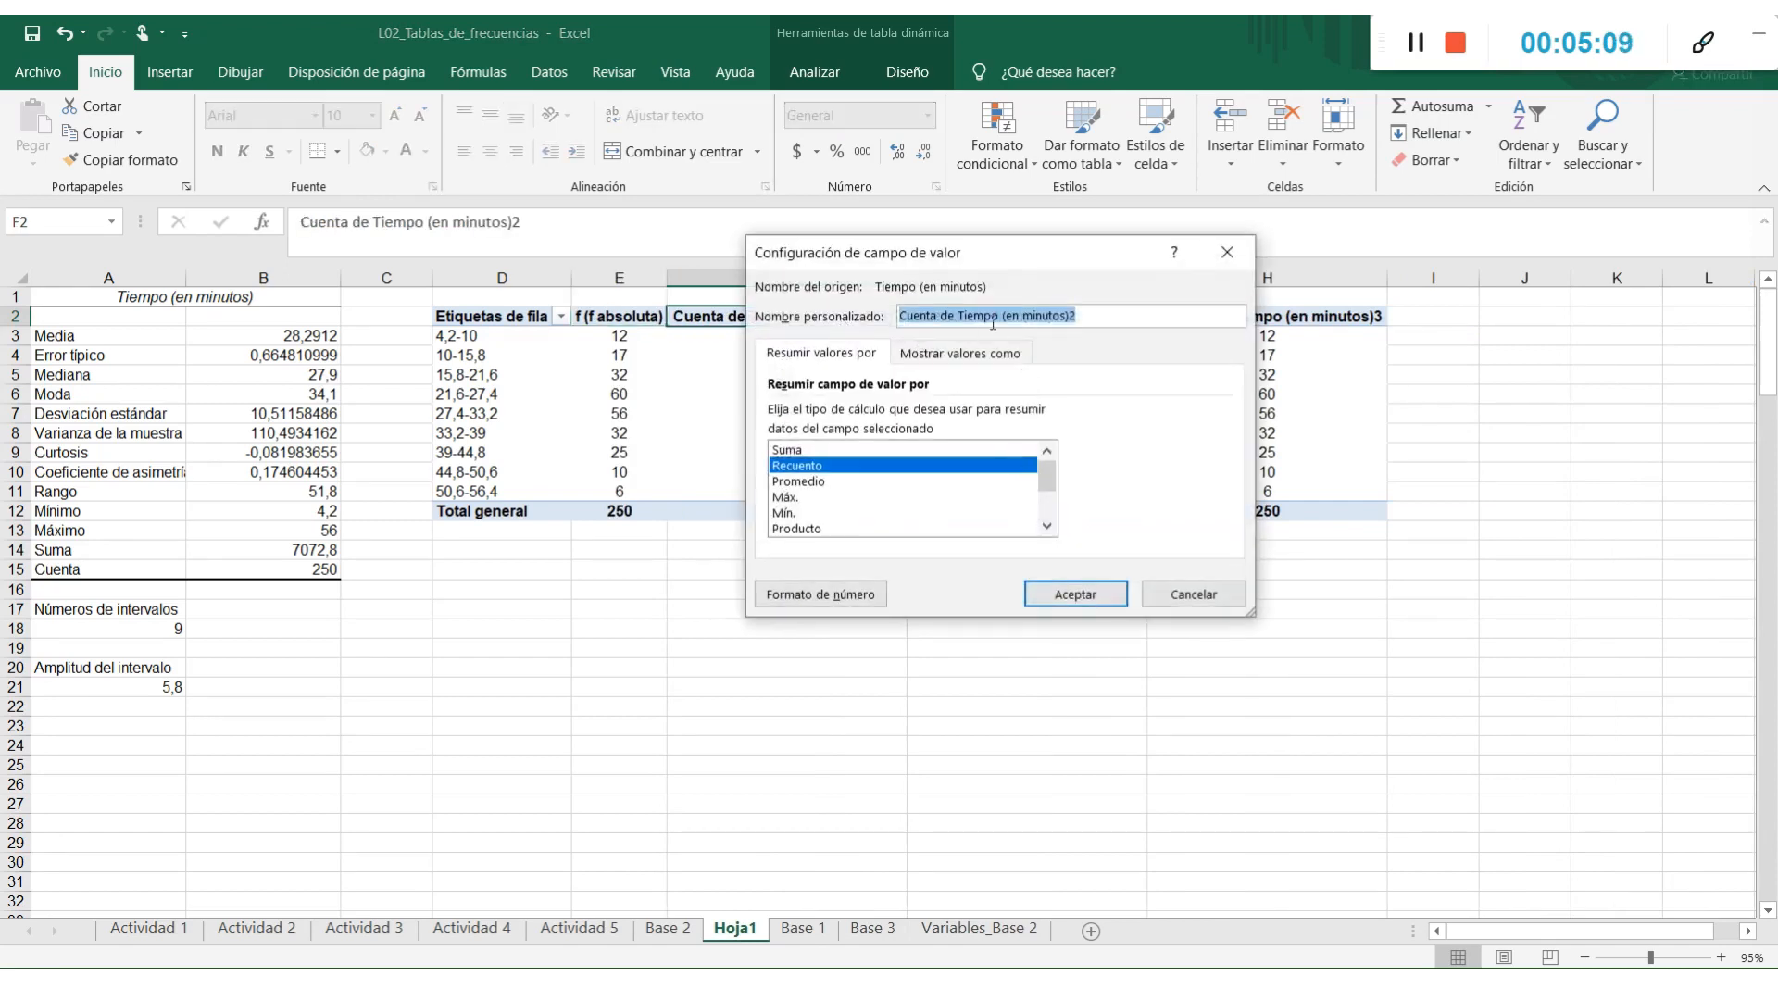
text(F ()
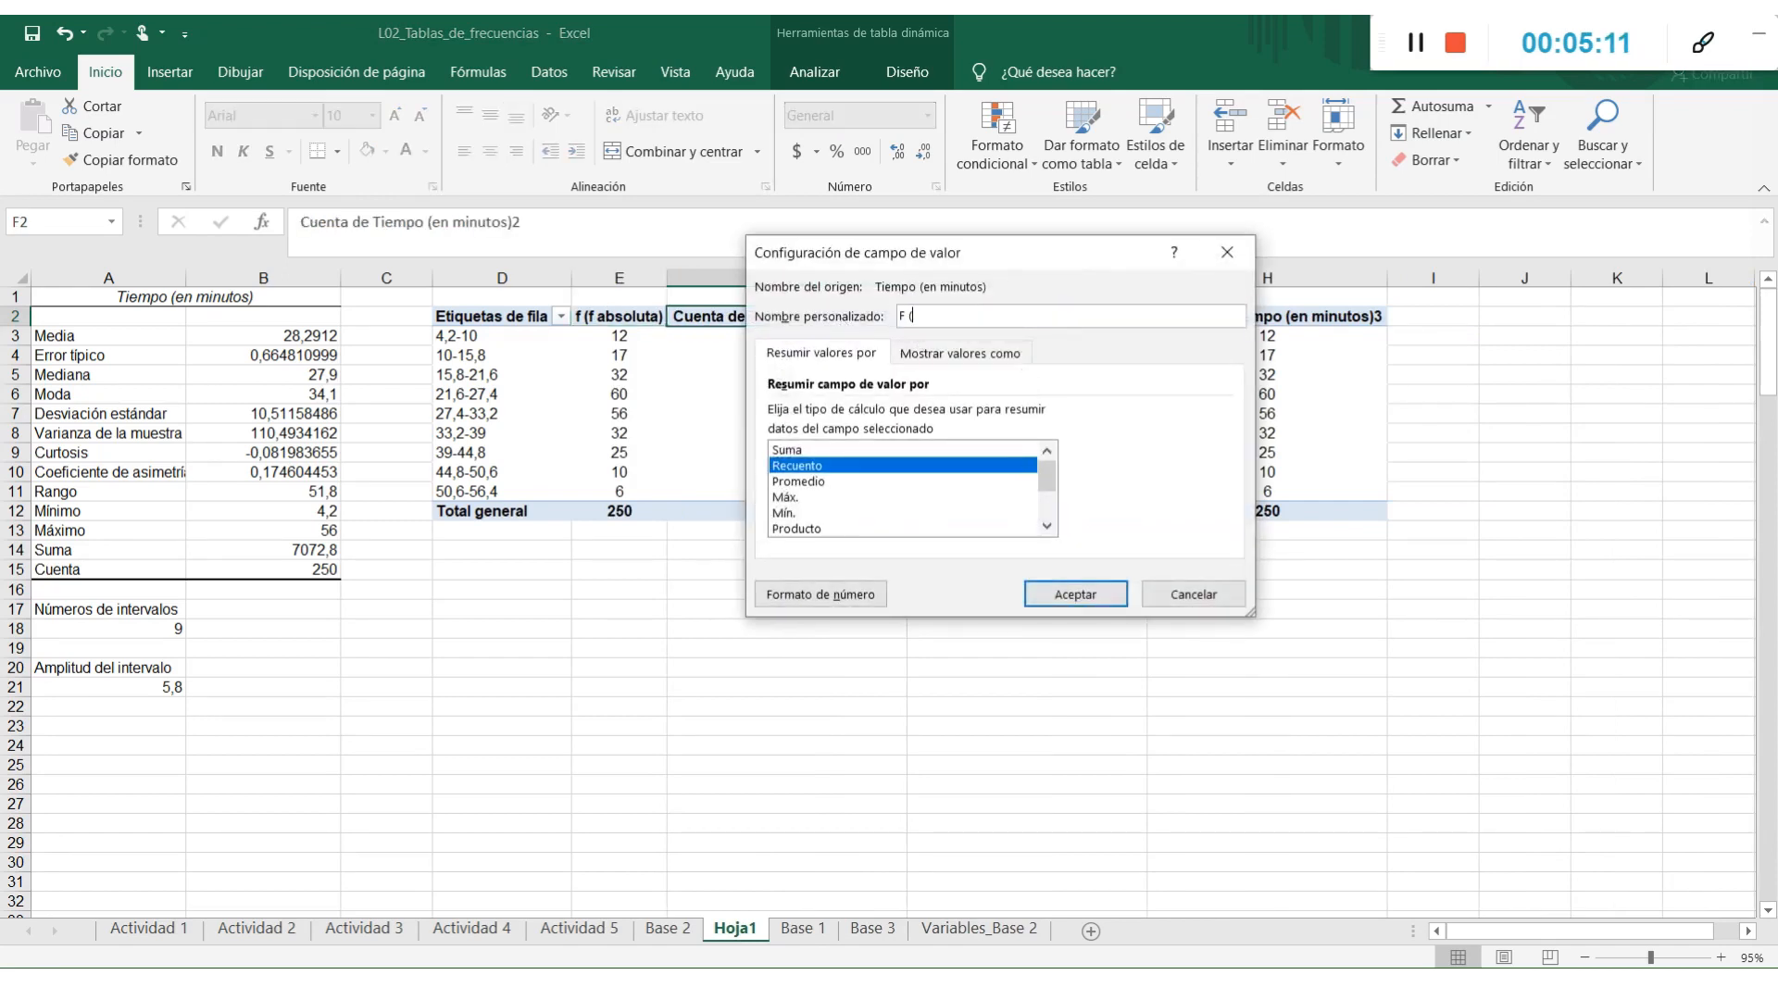
text(frec acumu)
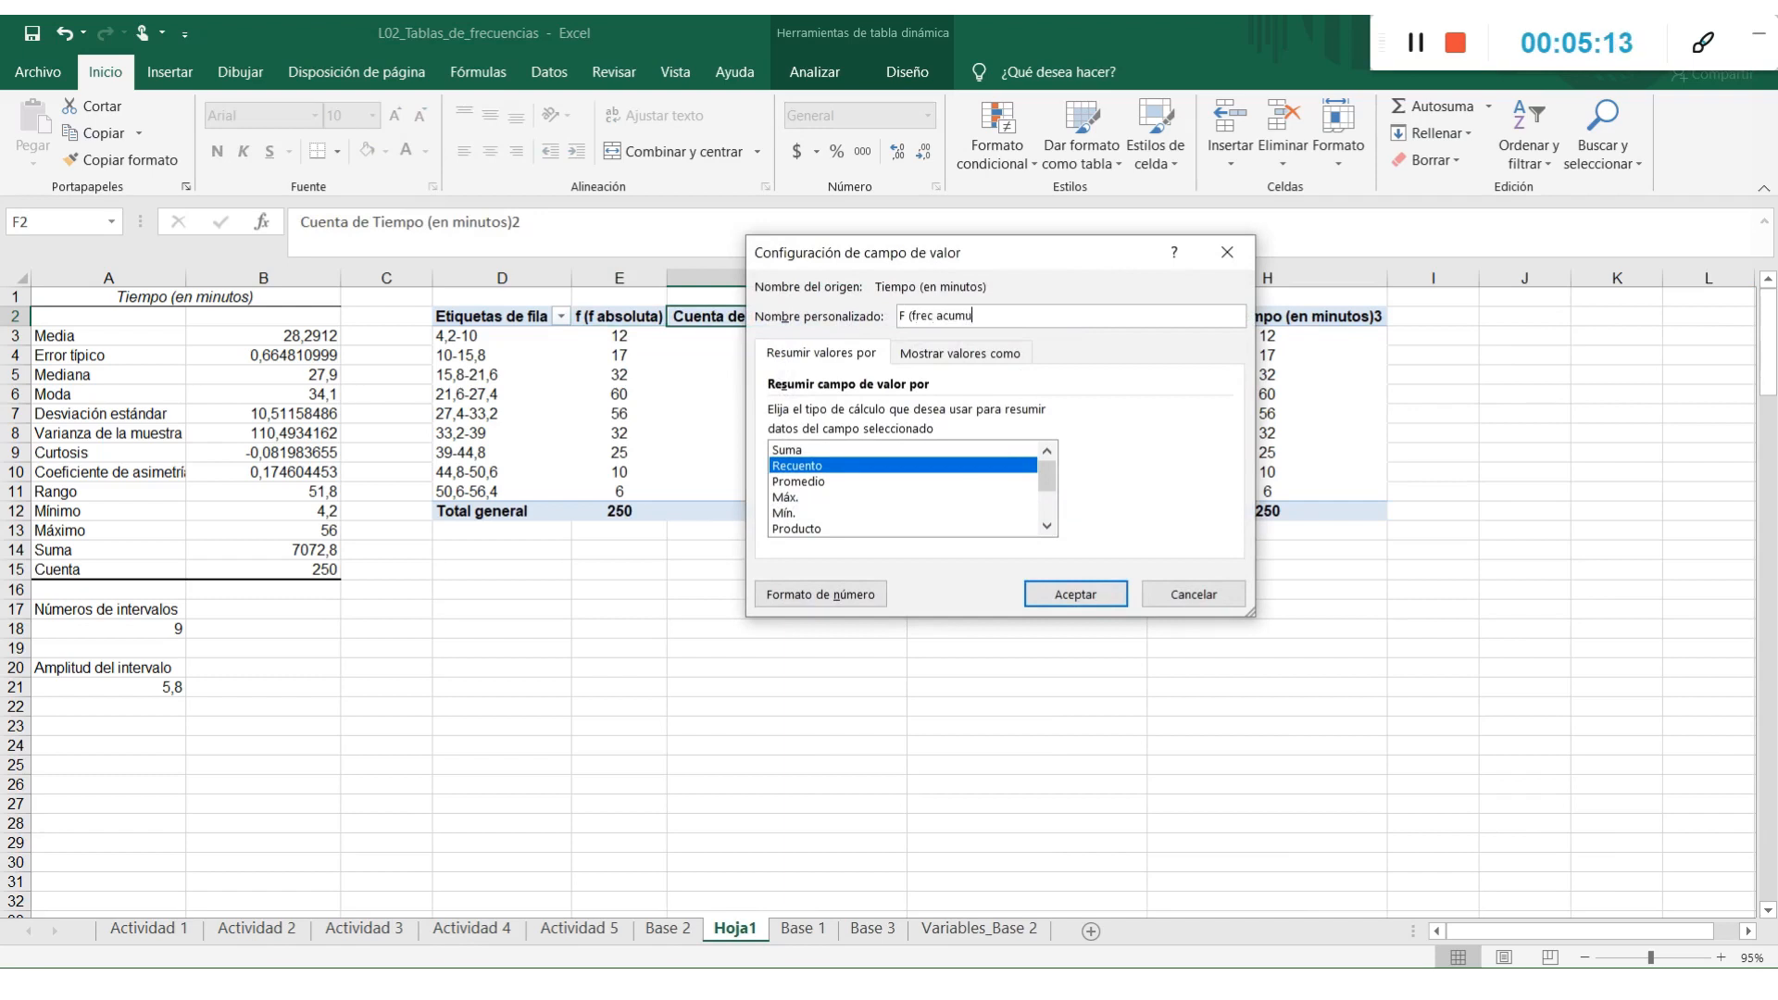
text(lada)
key(Return)
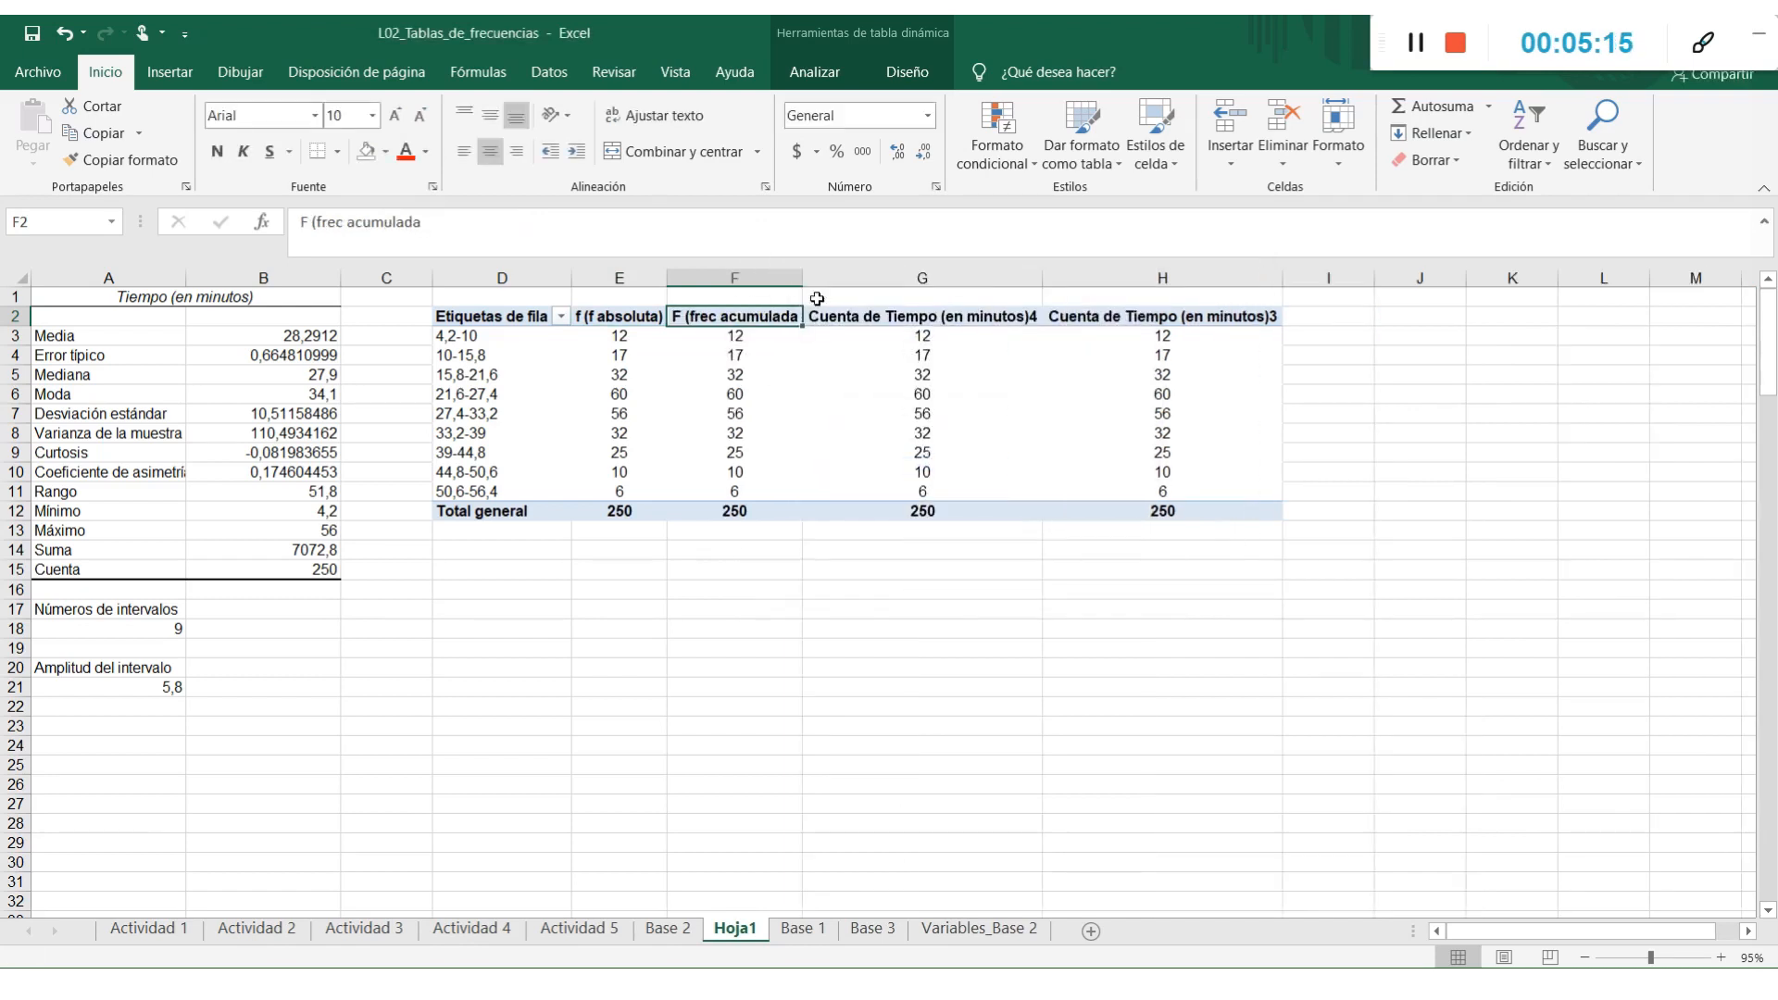
Complete the second column's name as "F (frec acumulada)" and show its values as Total en with Tiempo (en minutos) as base field
double_click(784, 315)
click(991, 317)
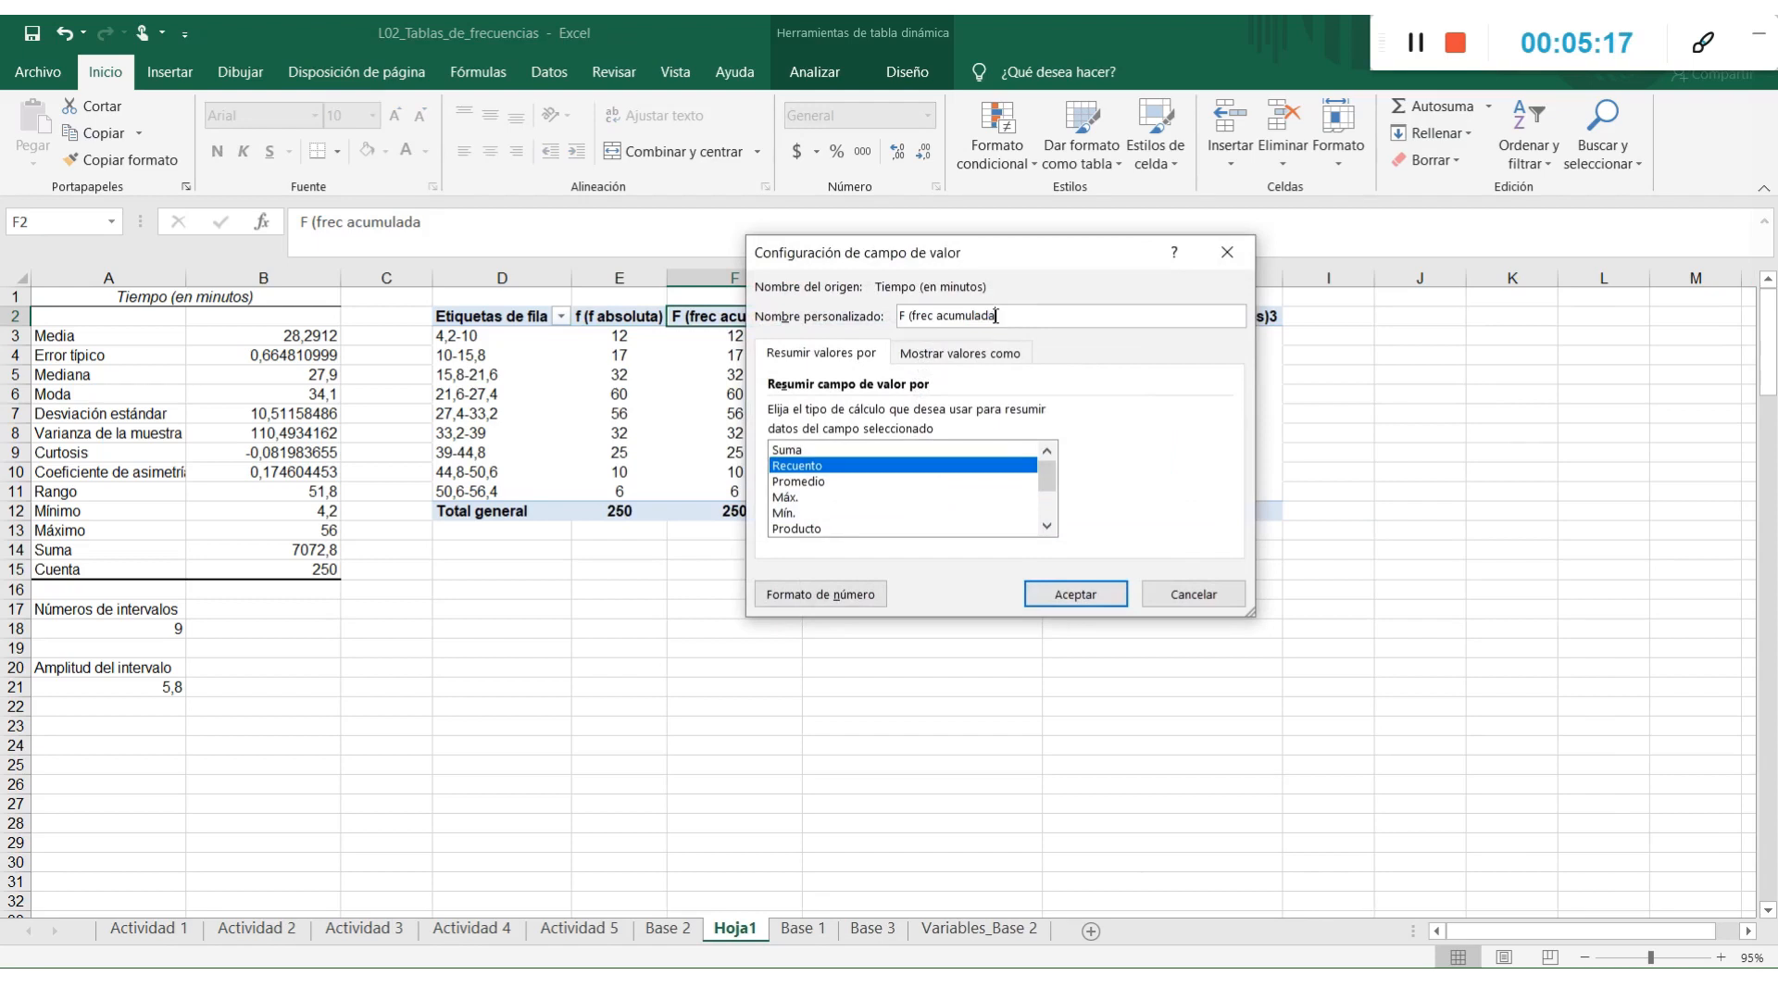
text())
click(967, 356)
click(1223, 413)
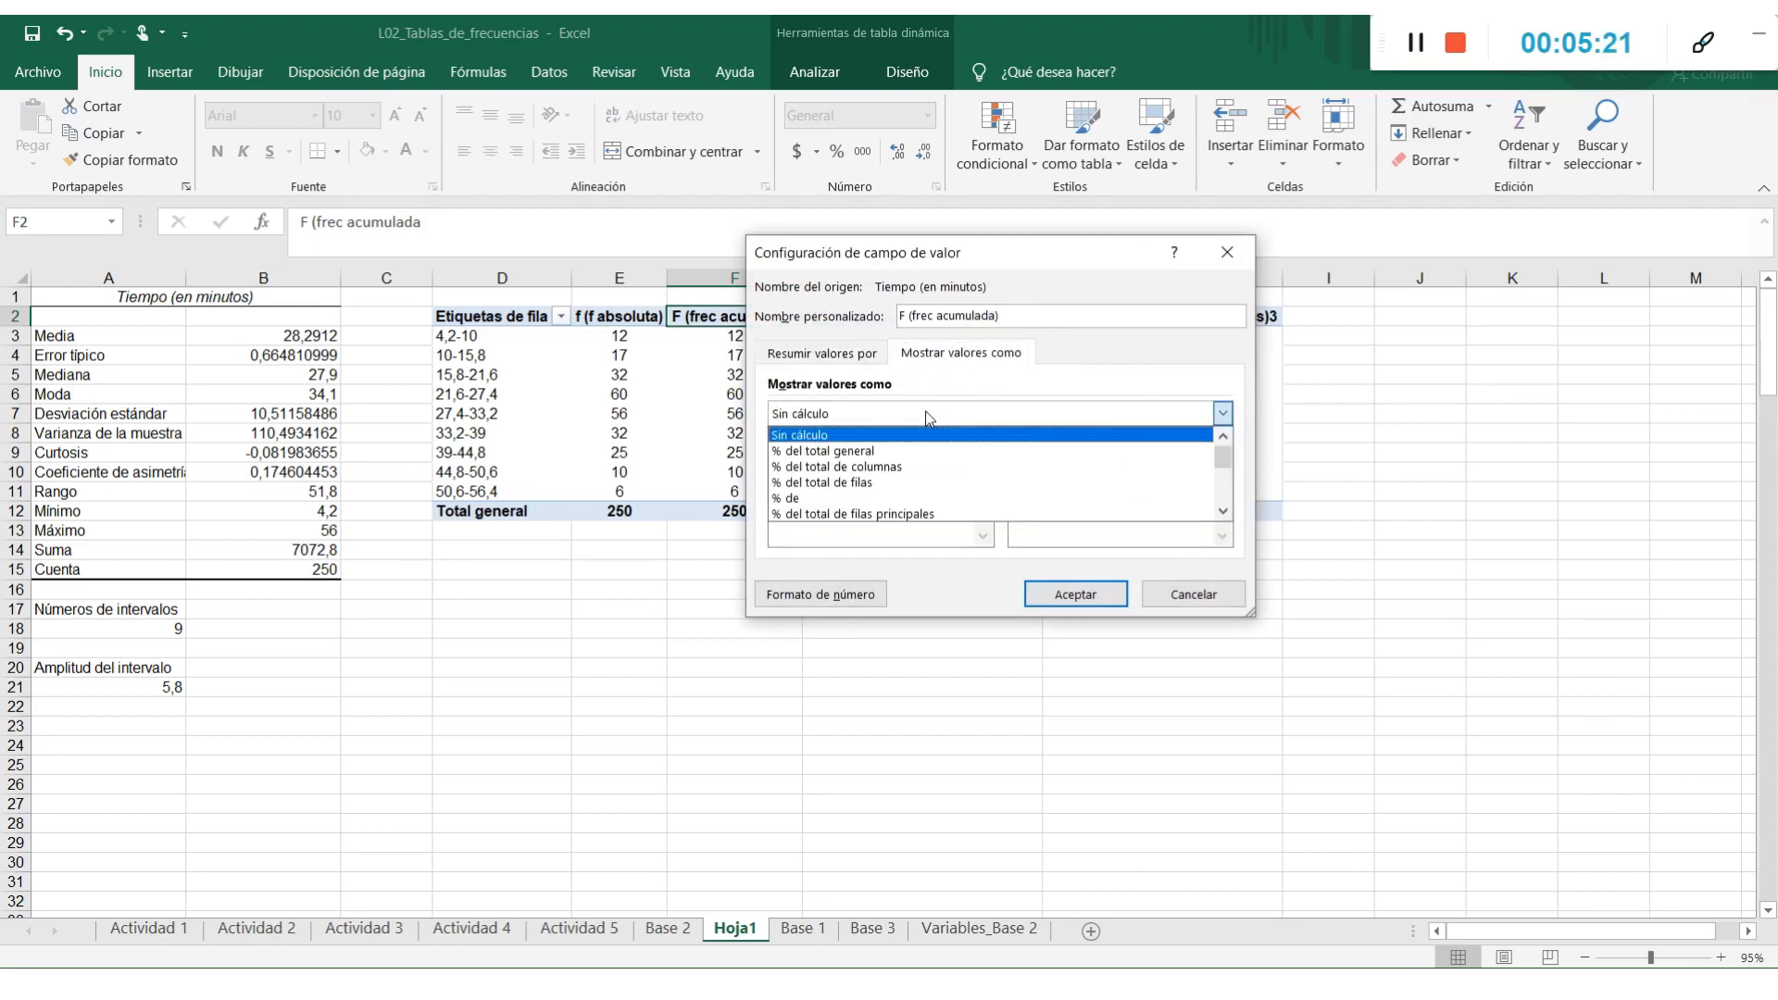
scroll(906, 464, down, 6)
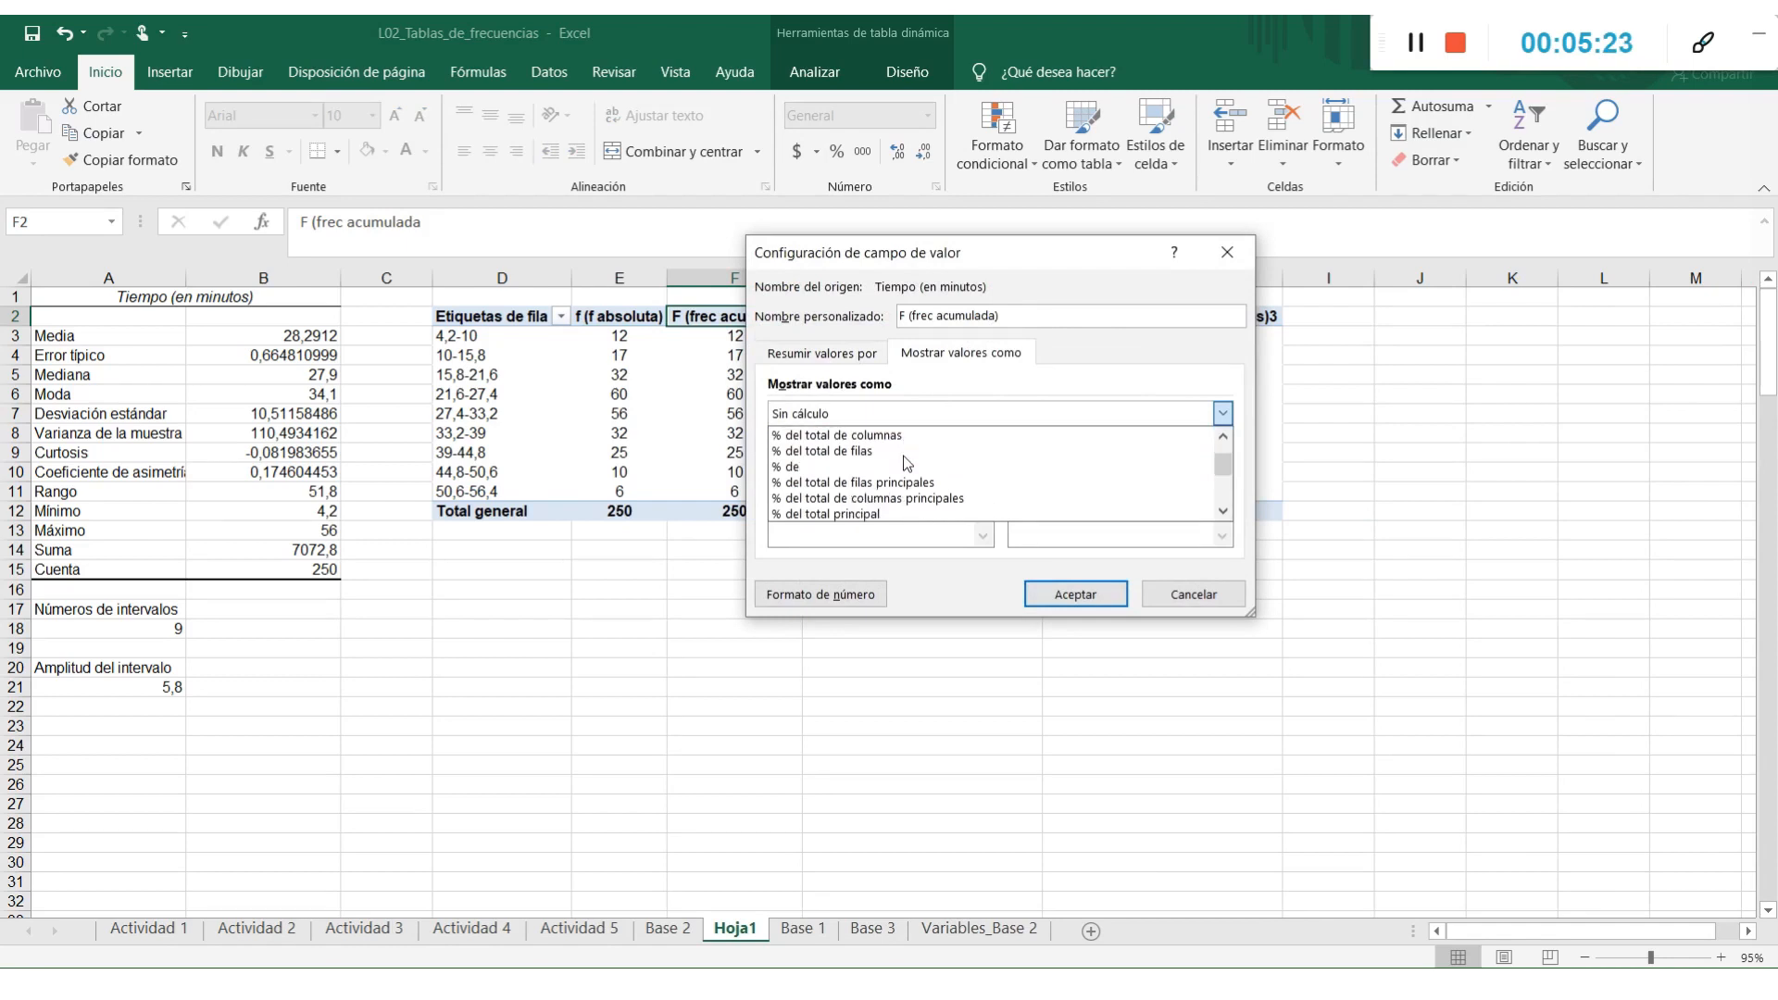
click(875, 498)
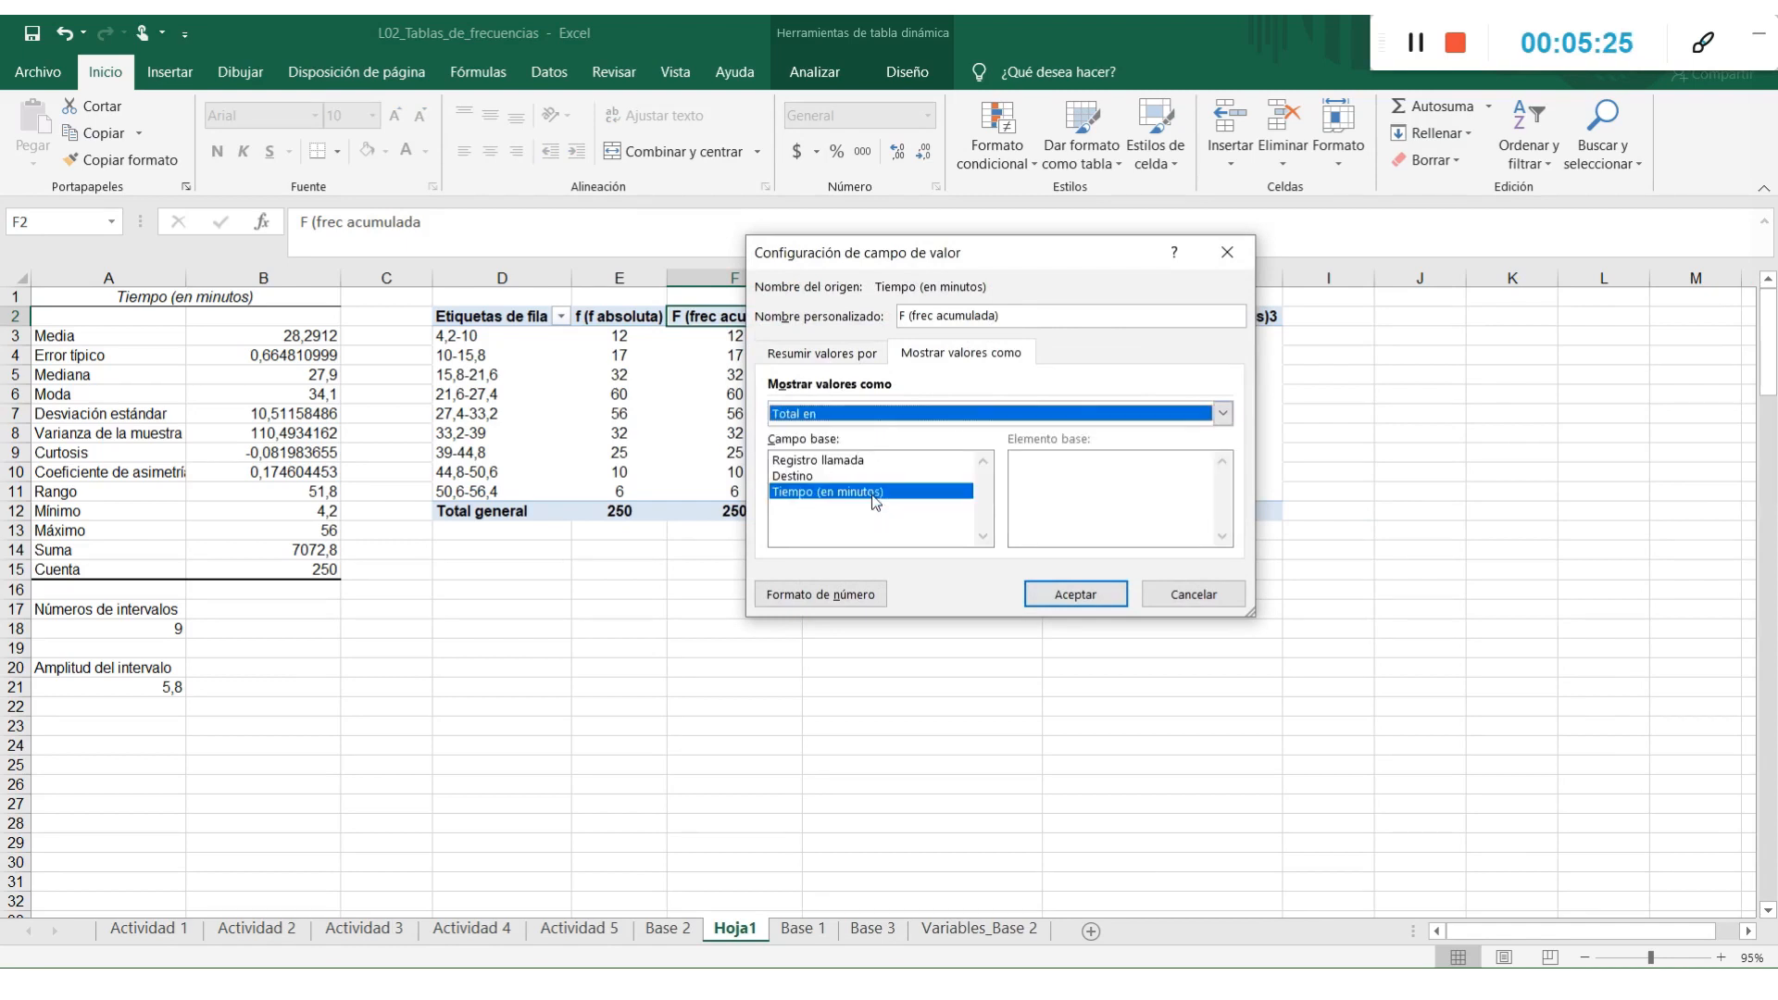
click(1063, 601)
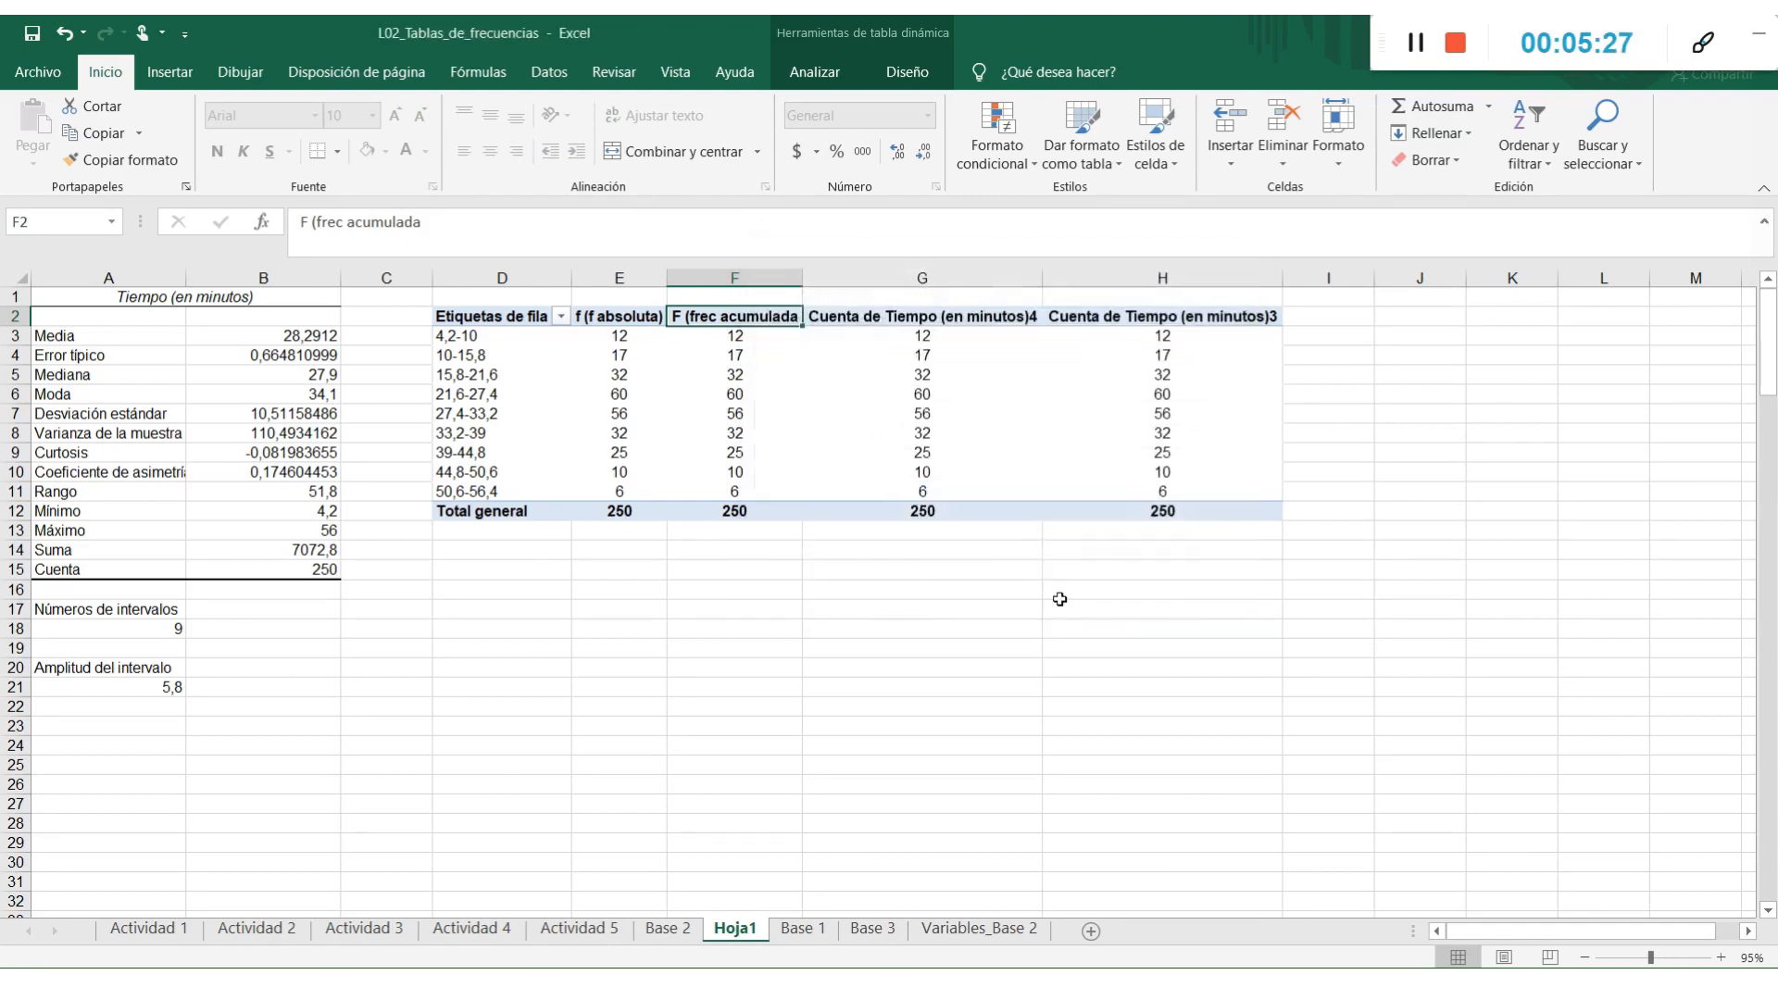
Reapply the Total en calculation to the cumulative frequency column, keeping Tiempo (en minutos) as the base field
click(754, 391)
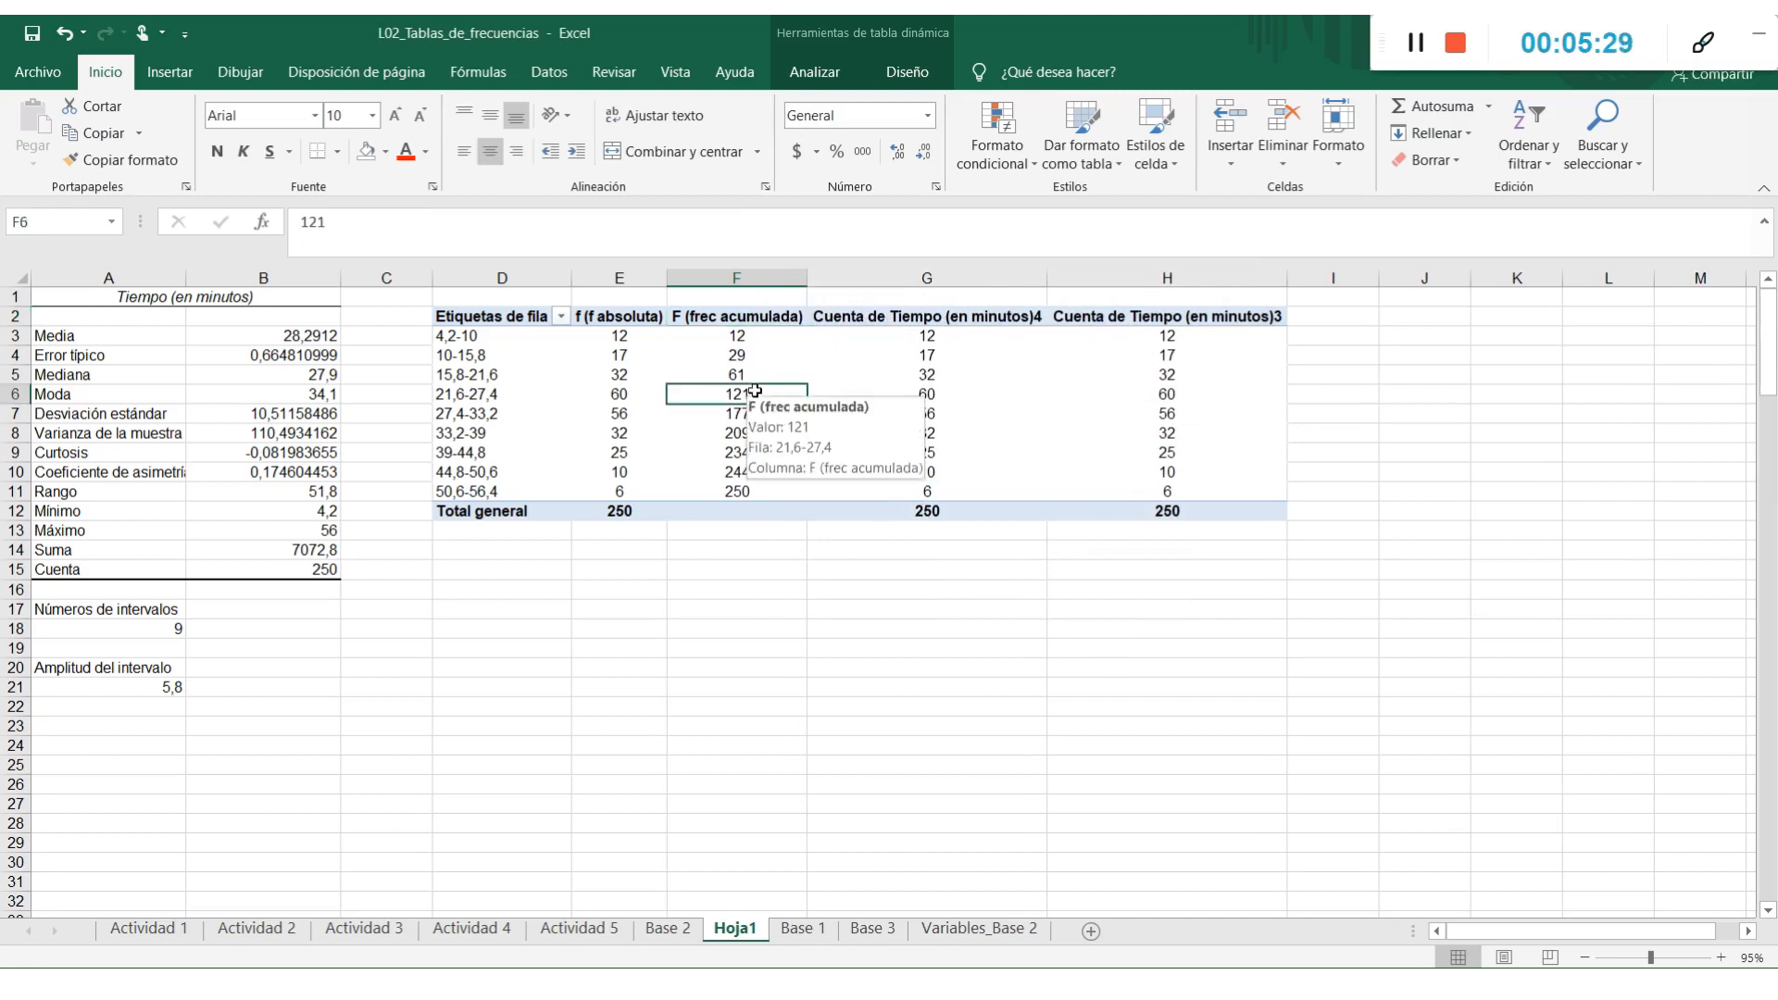
right_click(754, 391)
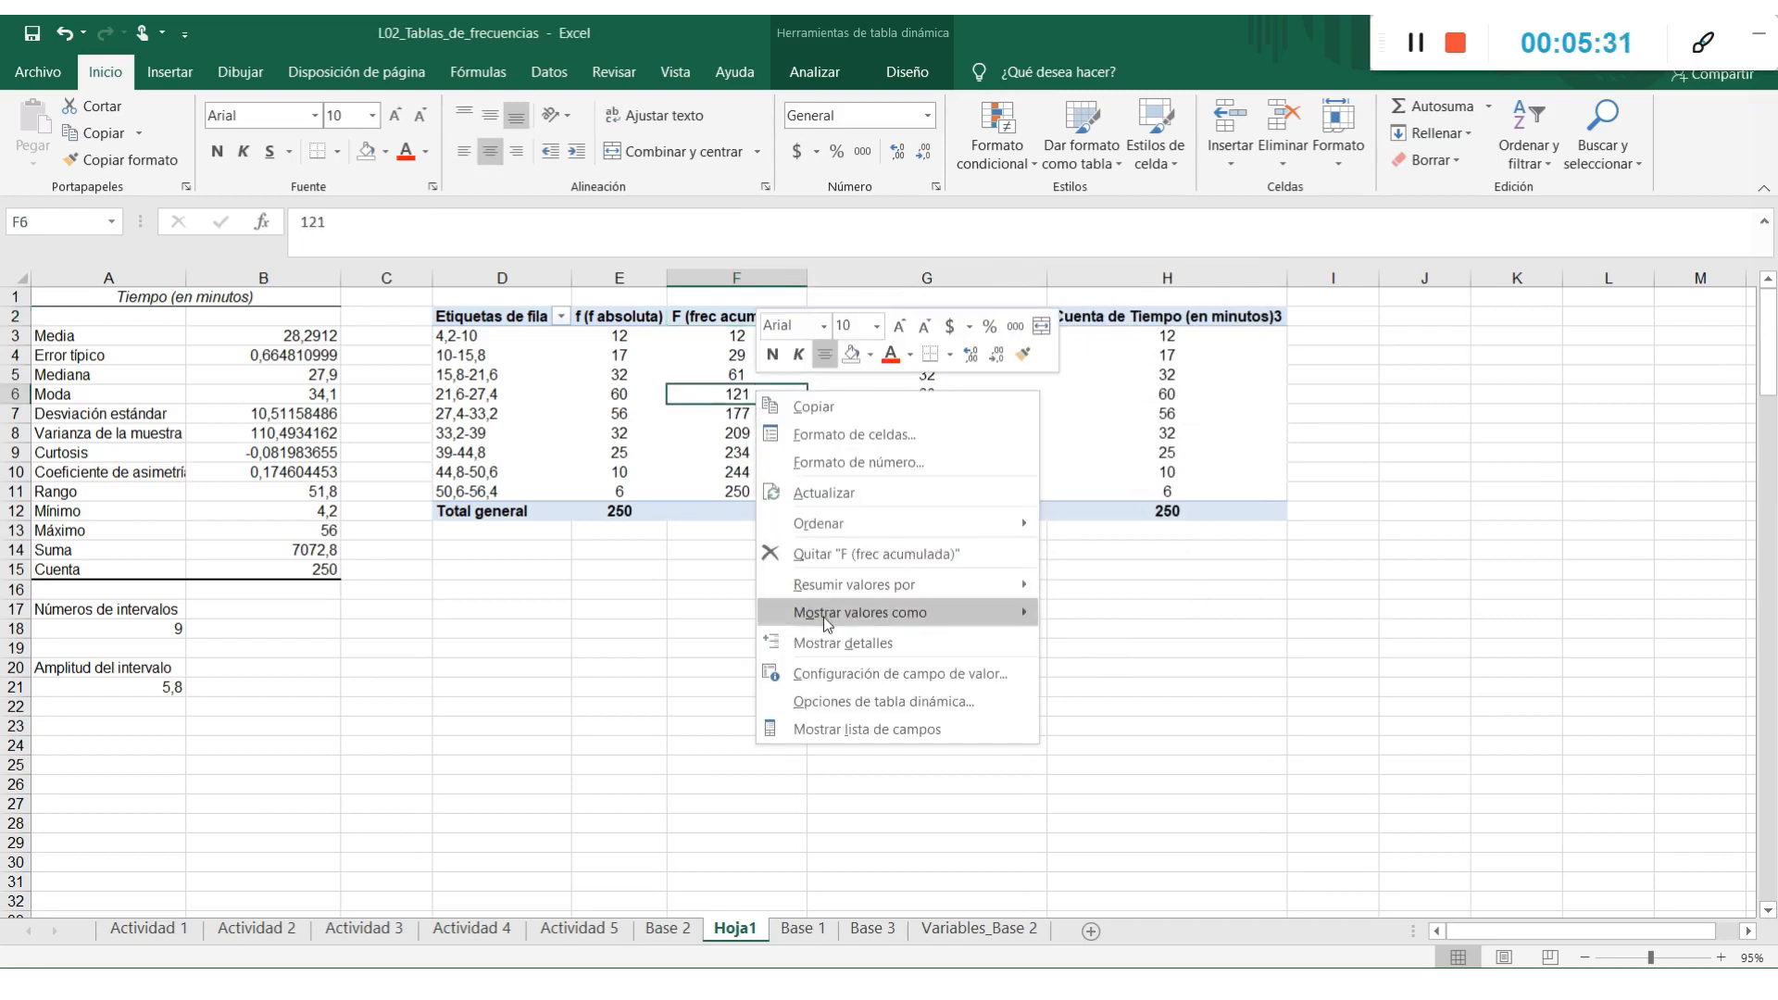
mouse_move(824, 613)
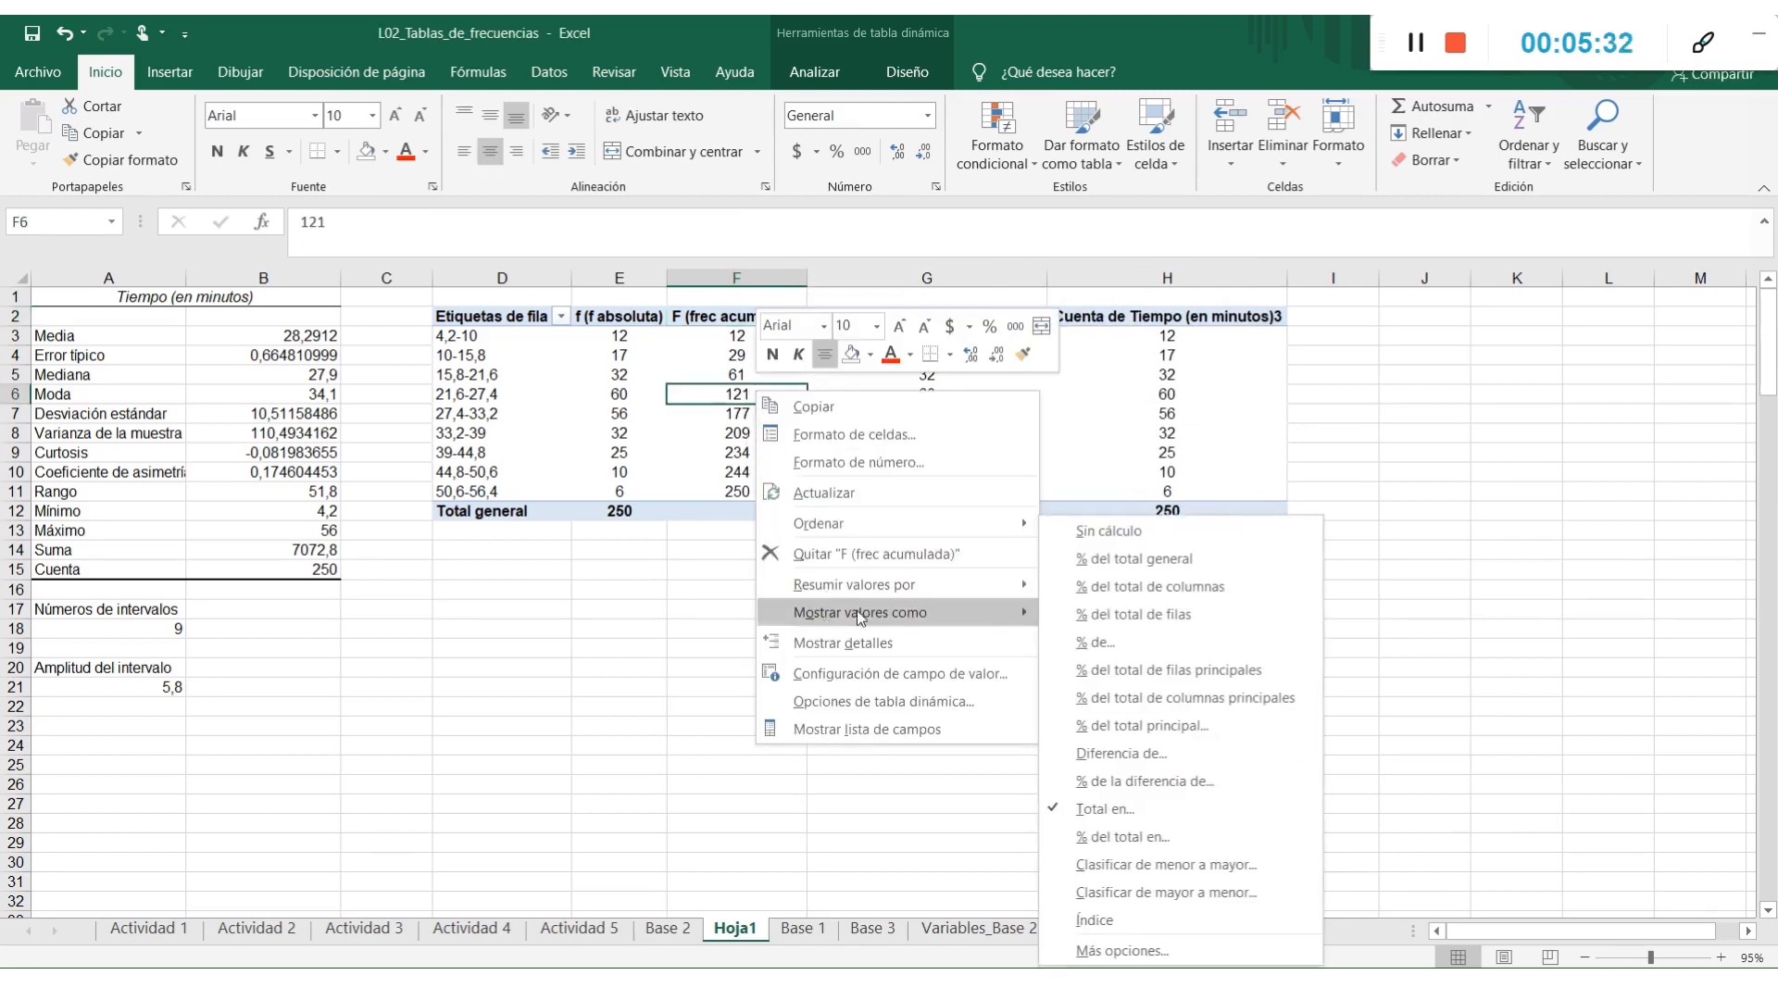
click(1161, 813)
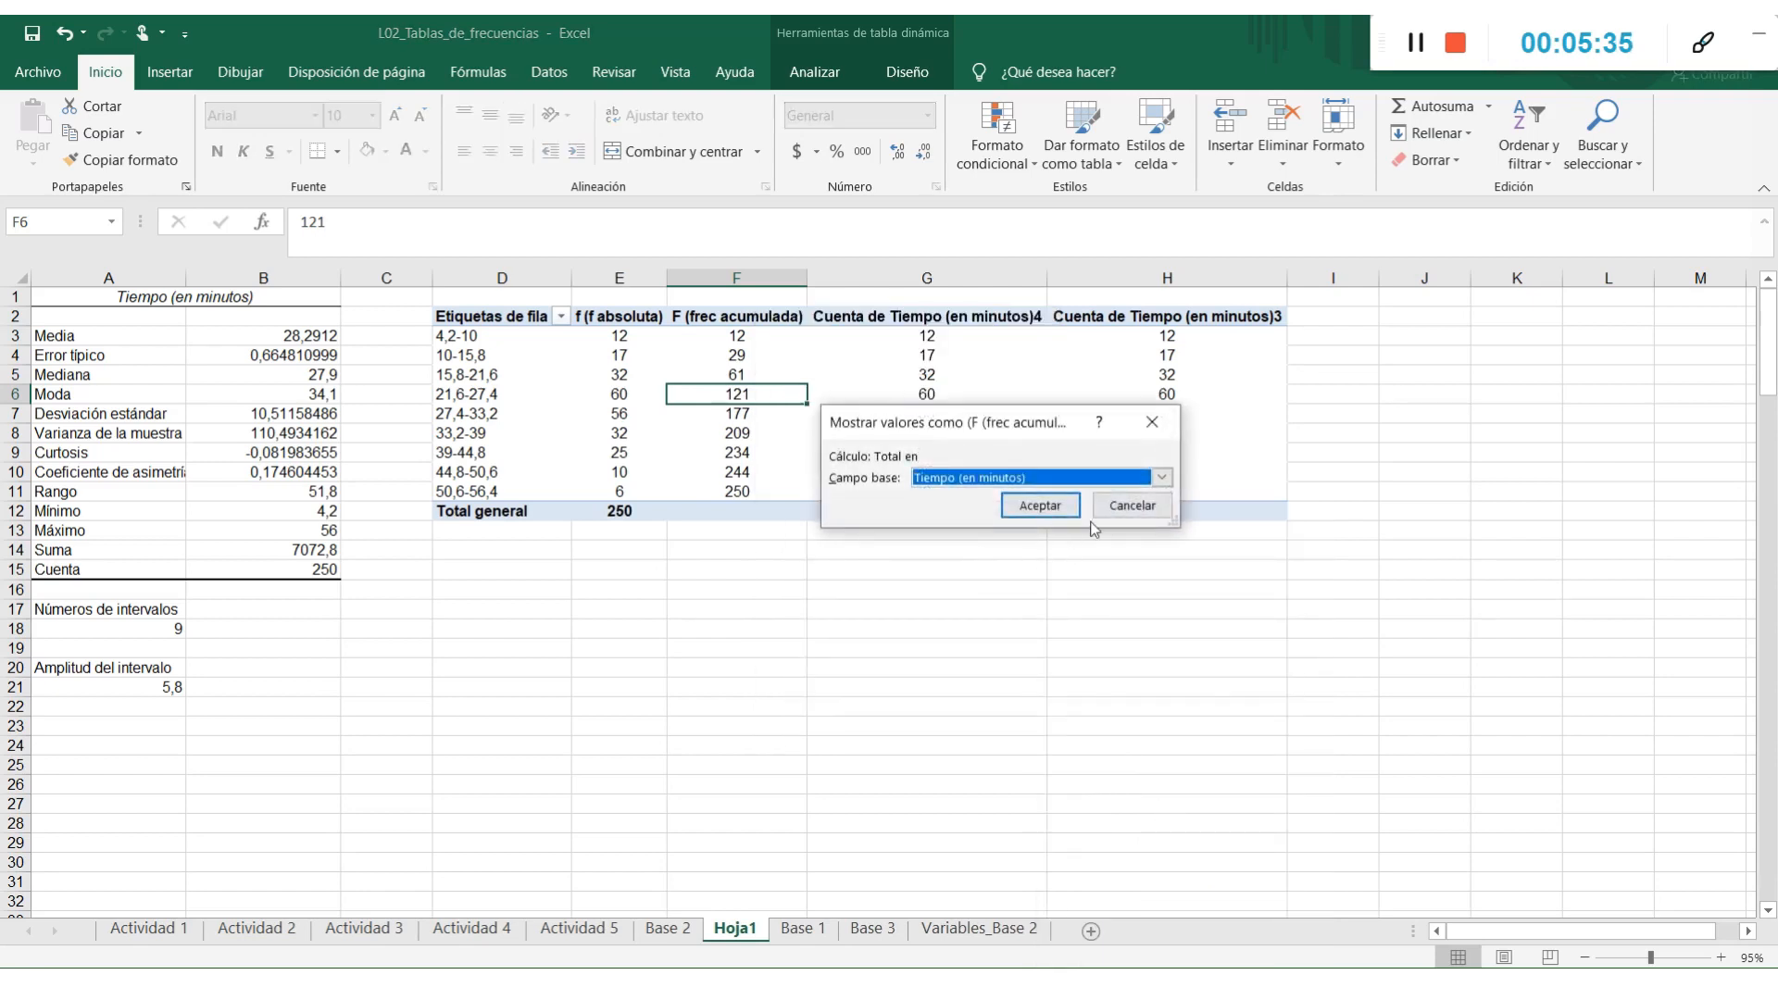
click(1064, 507)
Rename the third count column to "h% (frec relativa %)" and show its values as % del total general
click(904, 338)
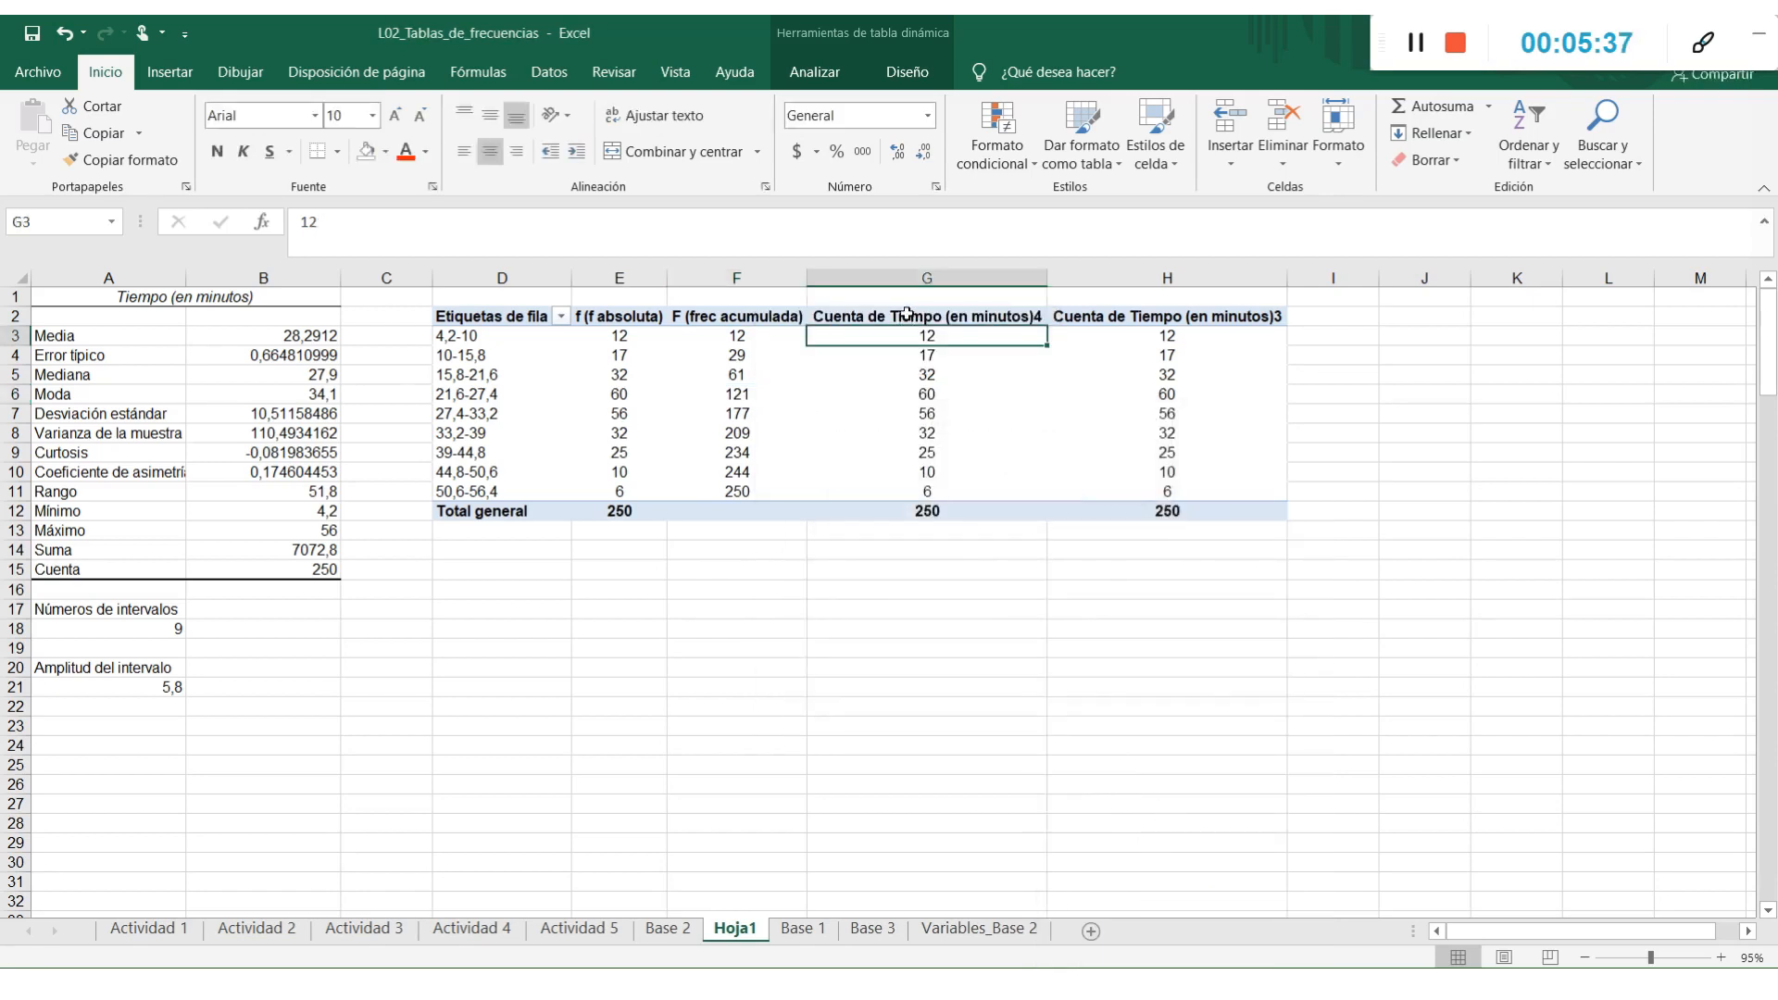
click(908, 317)
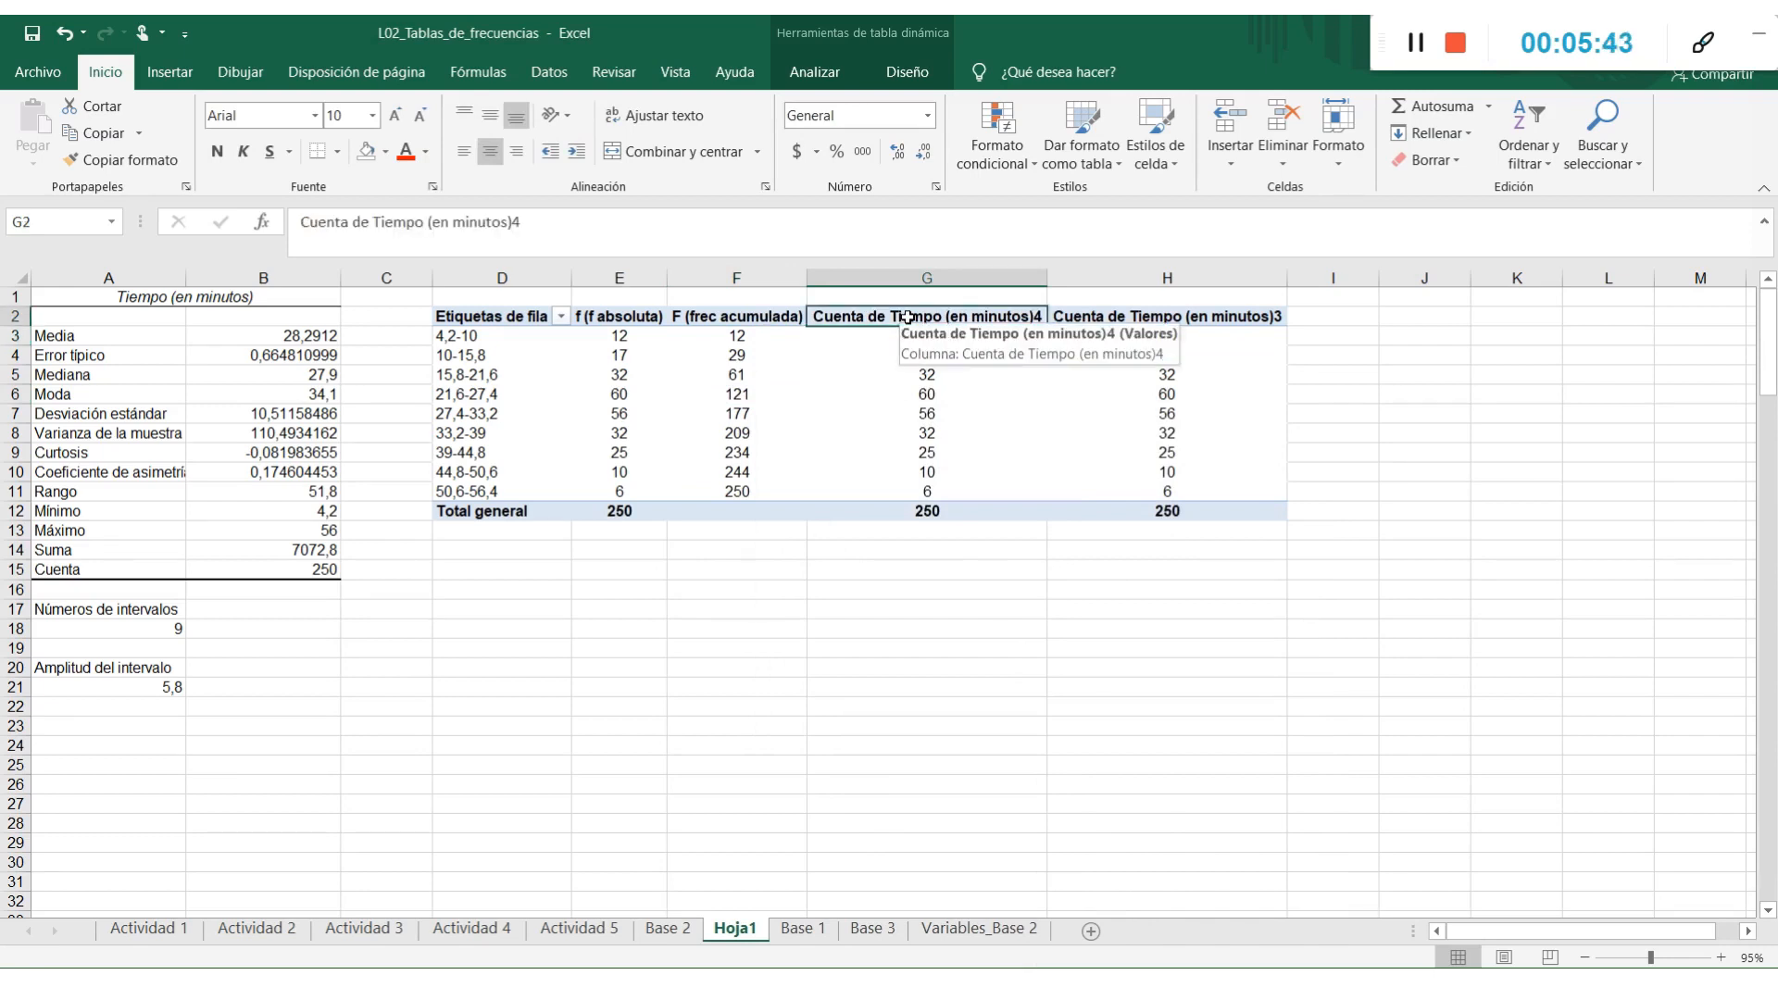
double_click(908, 317)
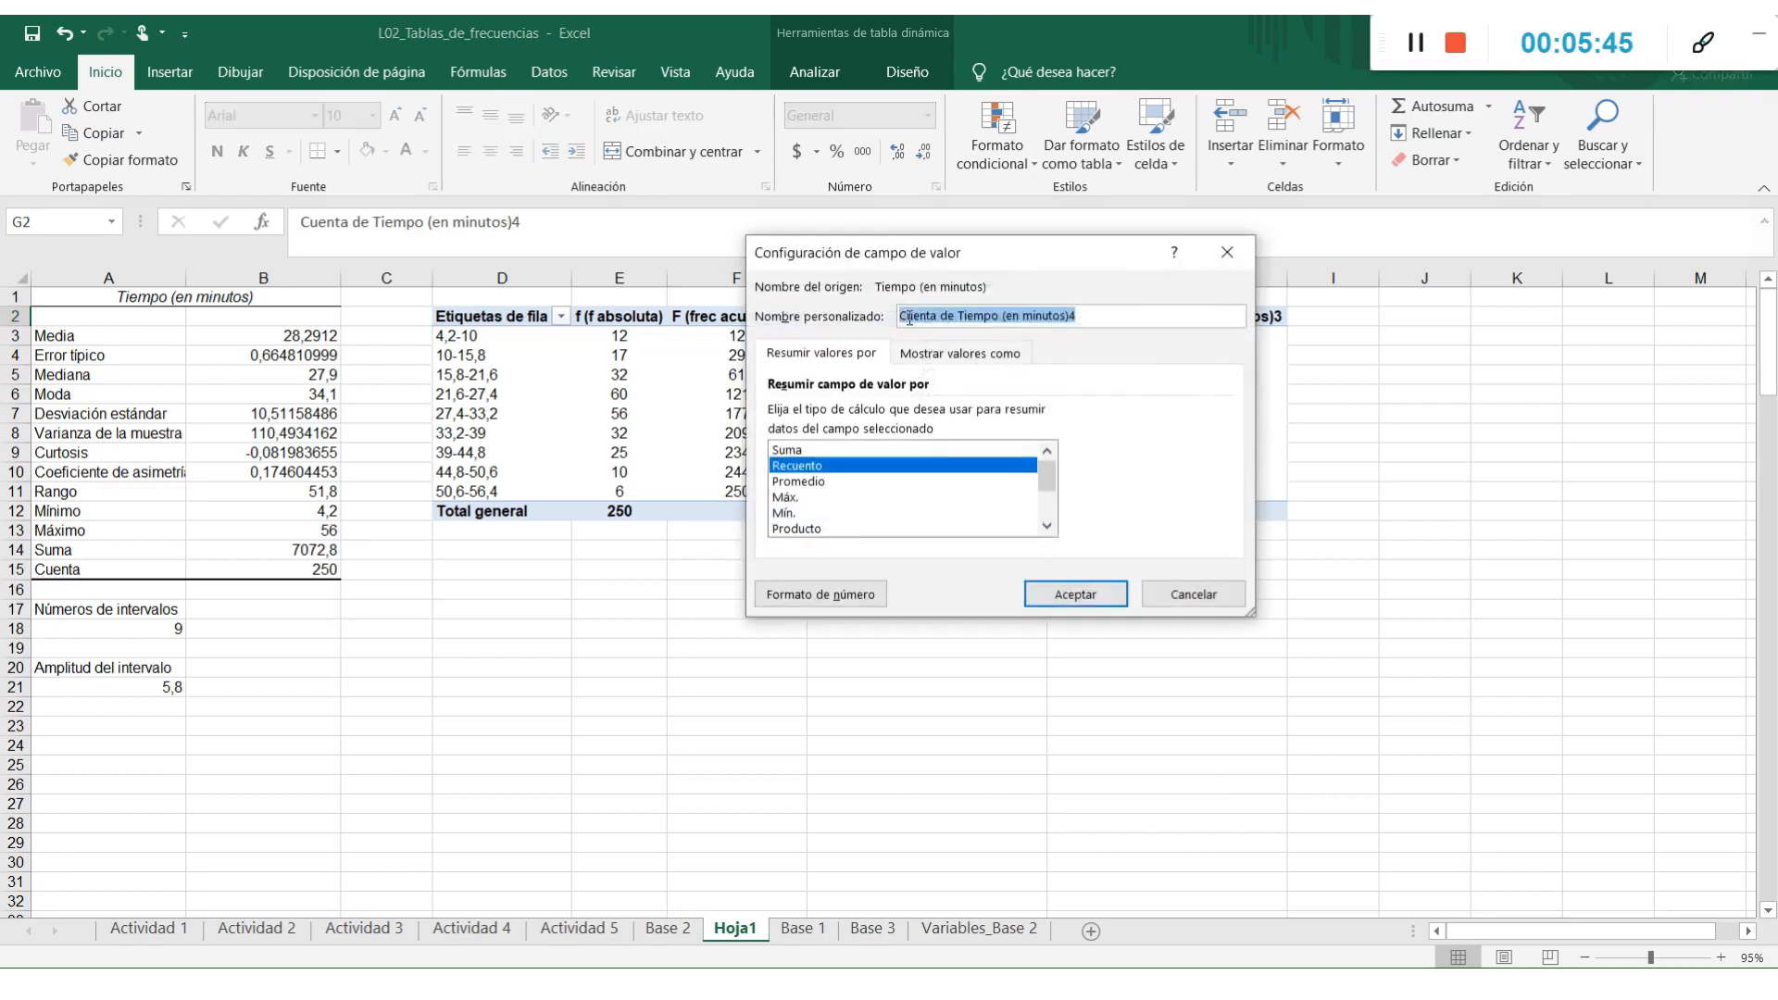
text(Fre)
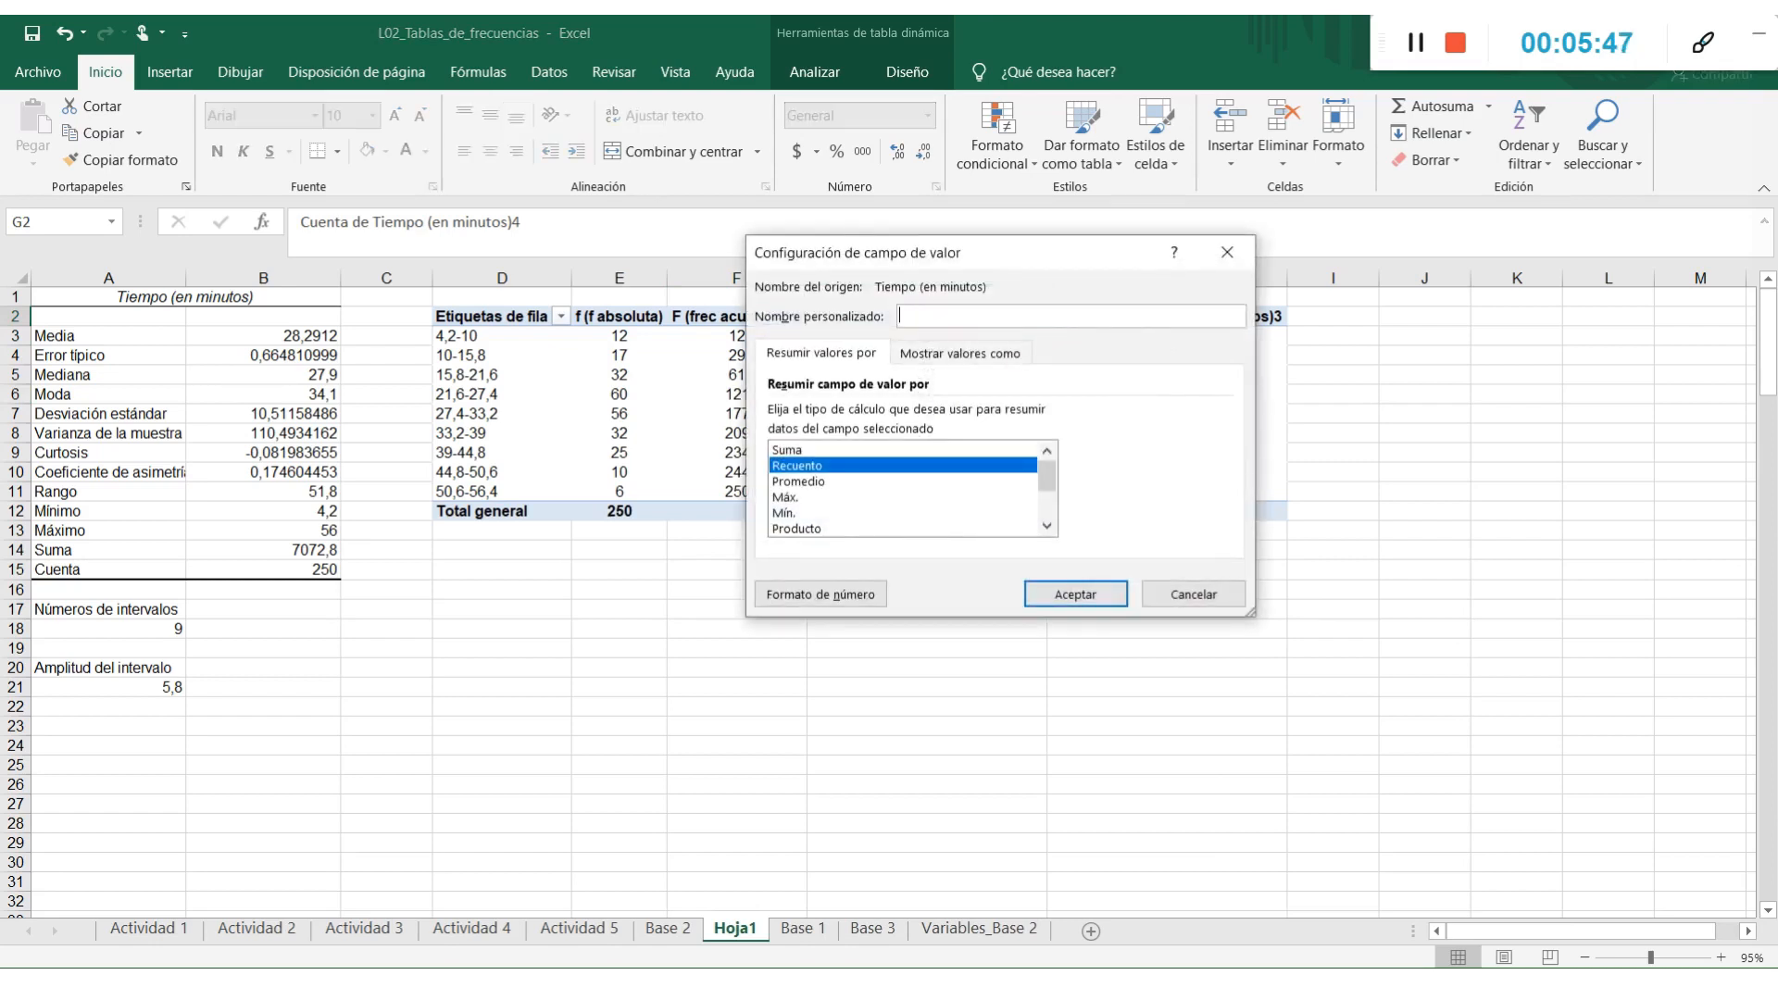
text(h% (frec relativa %)
click(959, 353)
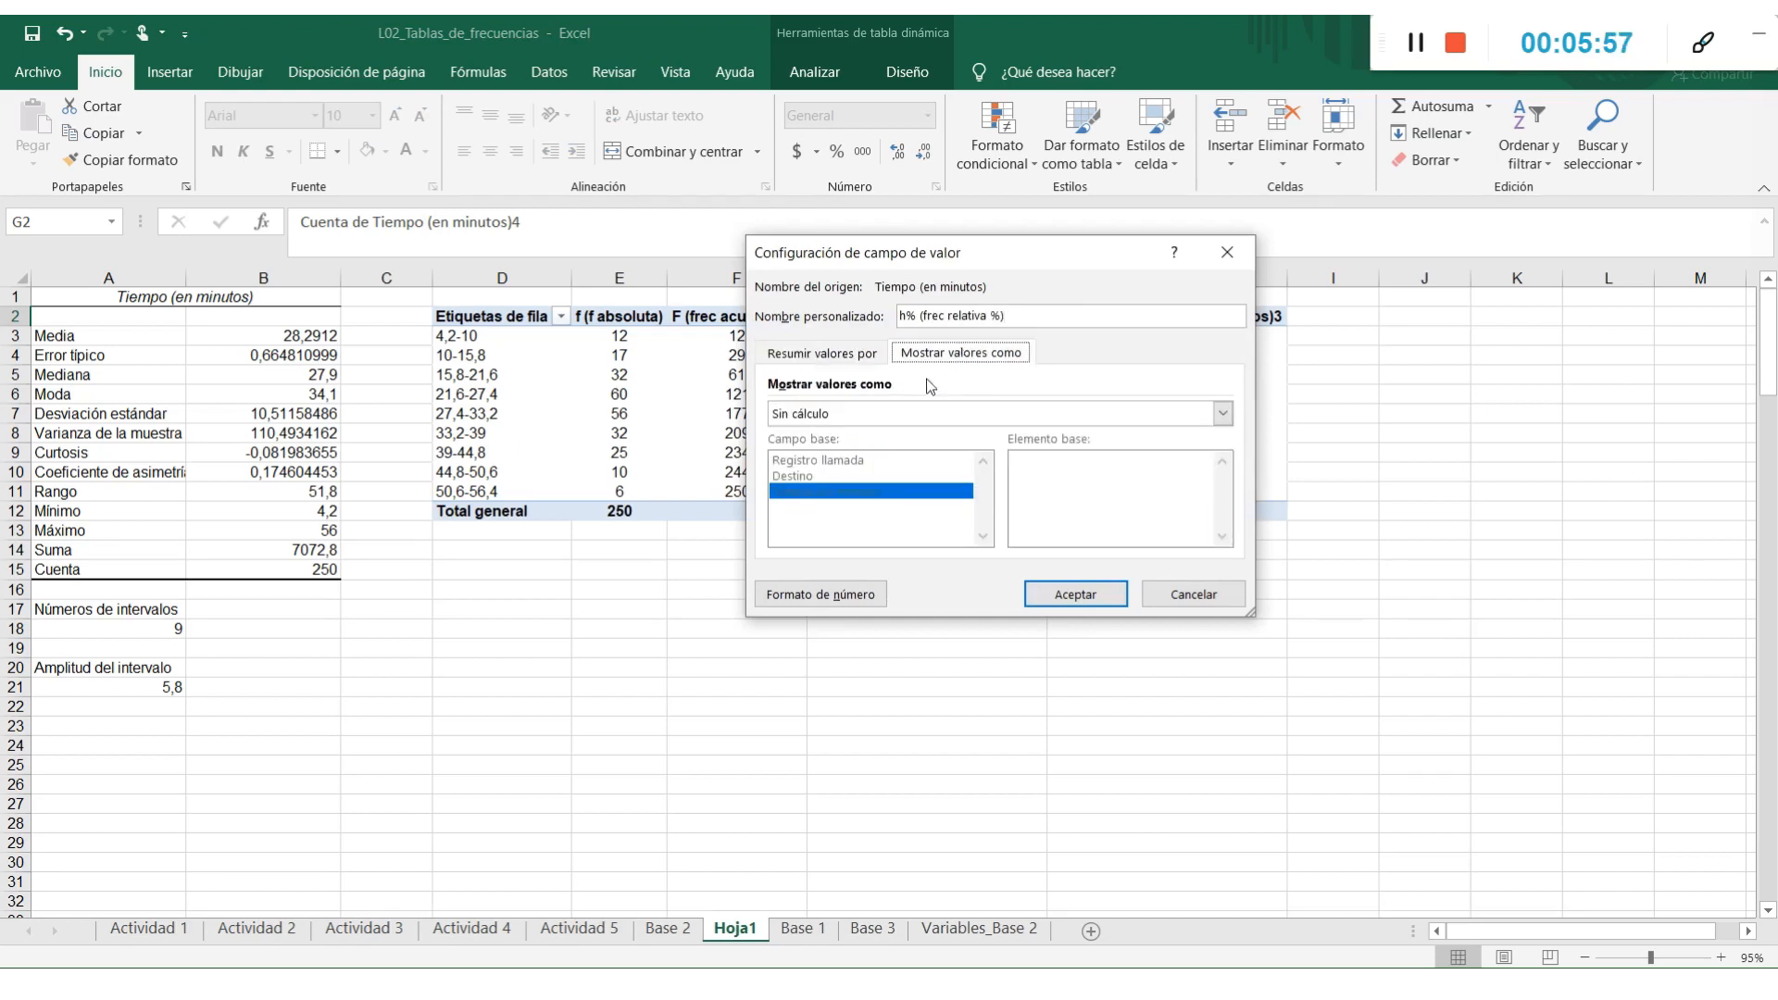
click(907, 417)
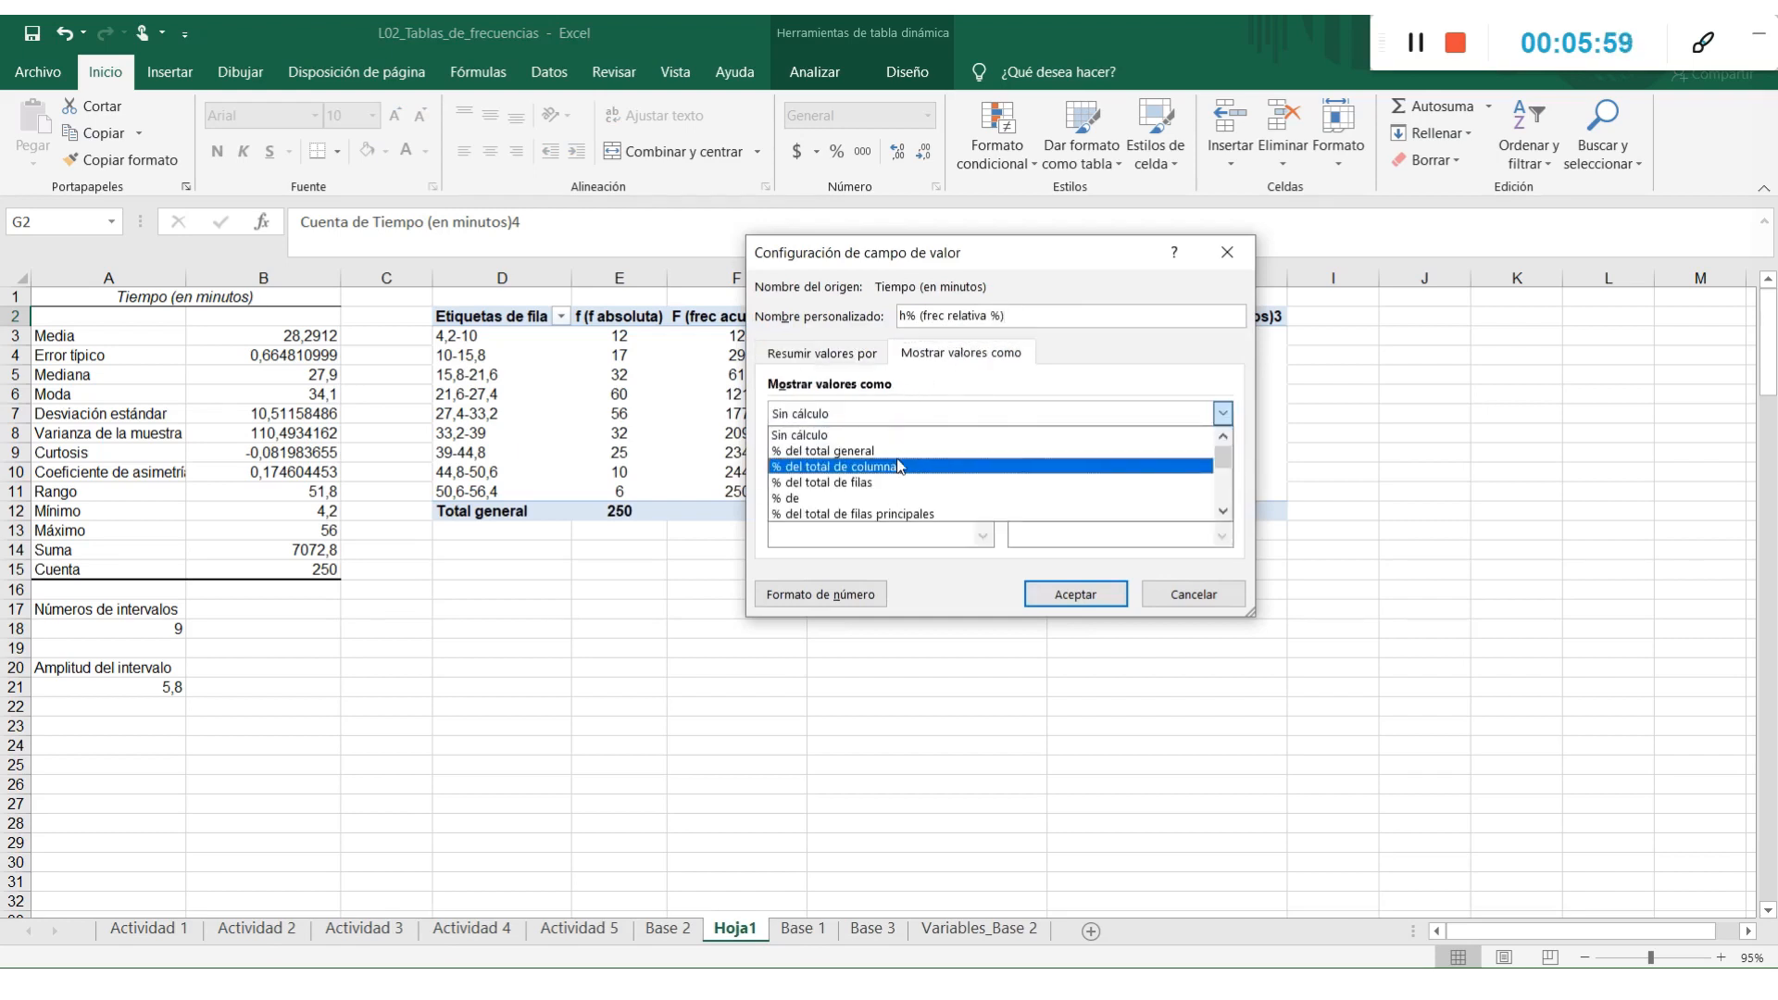
click(838, 452)
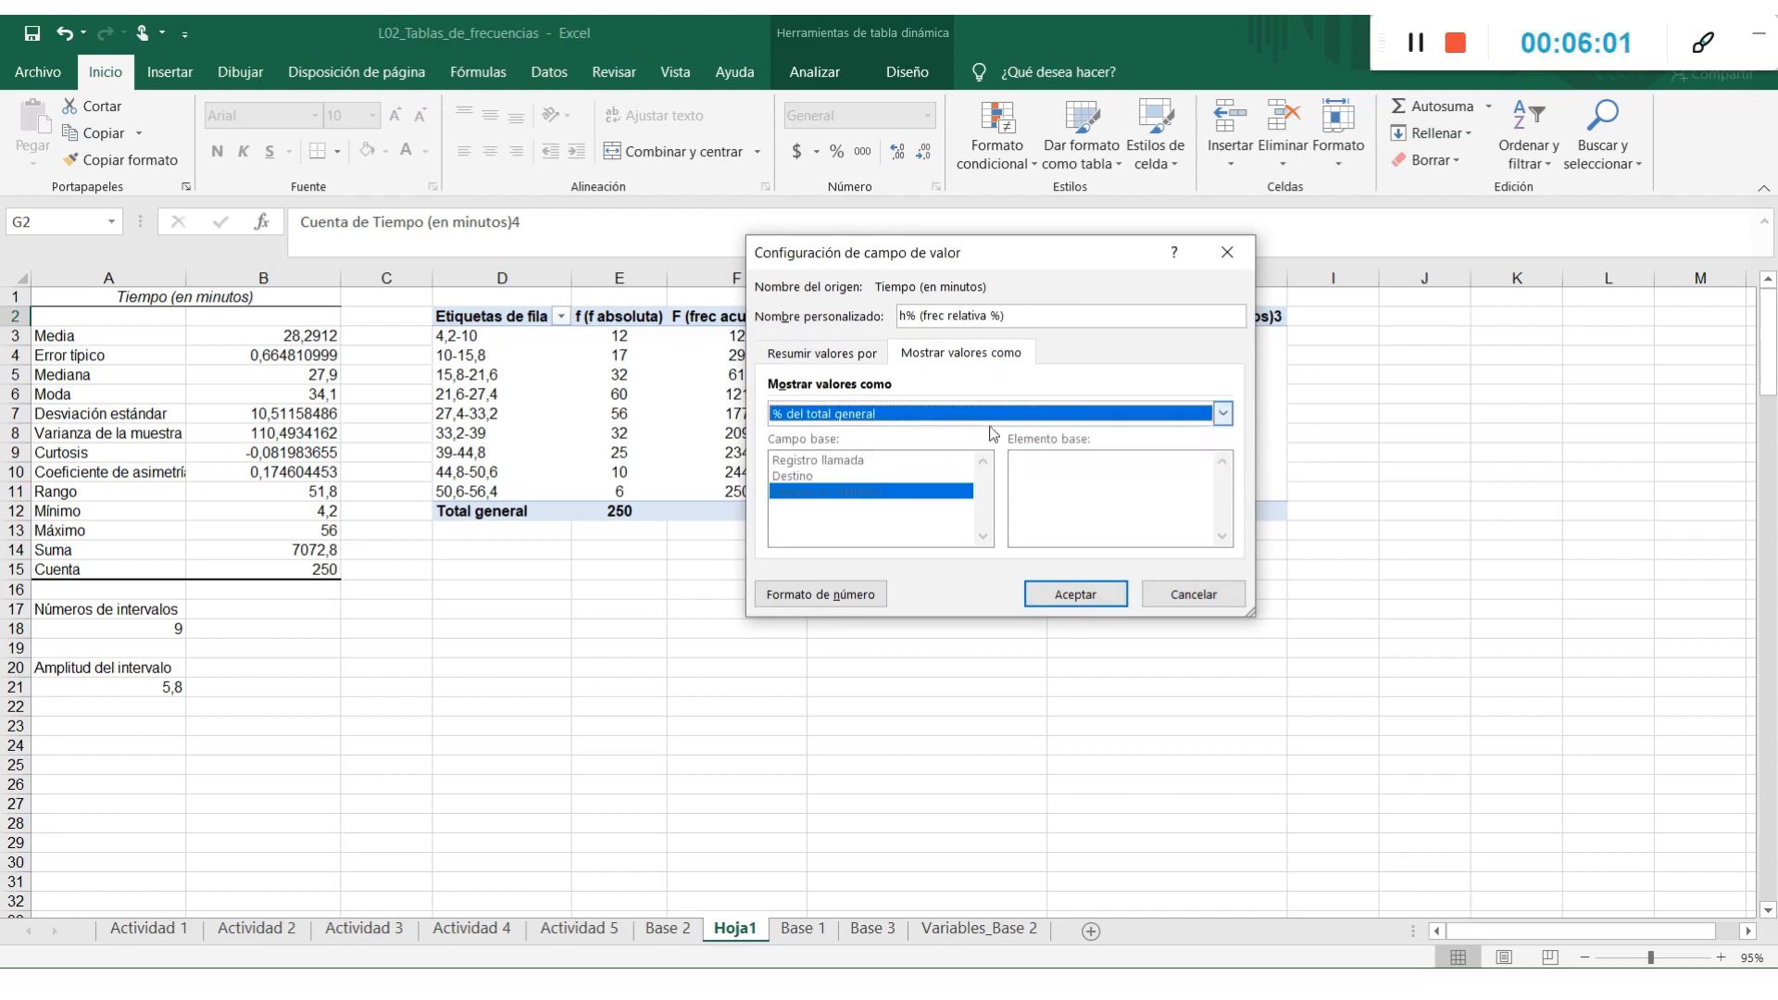
click(1042, 594)
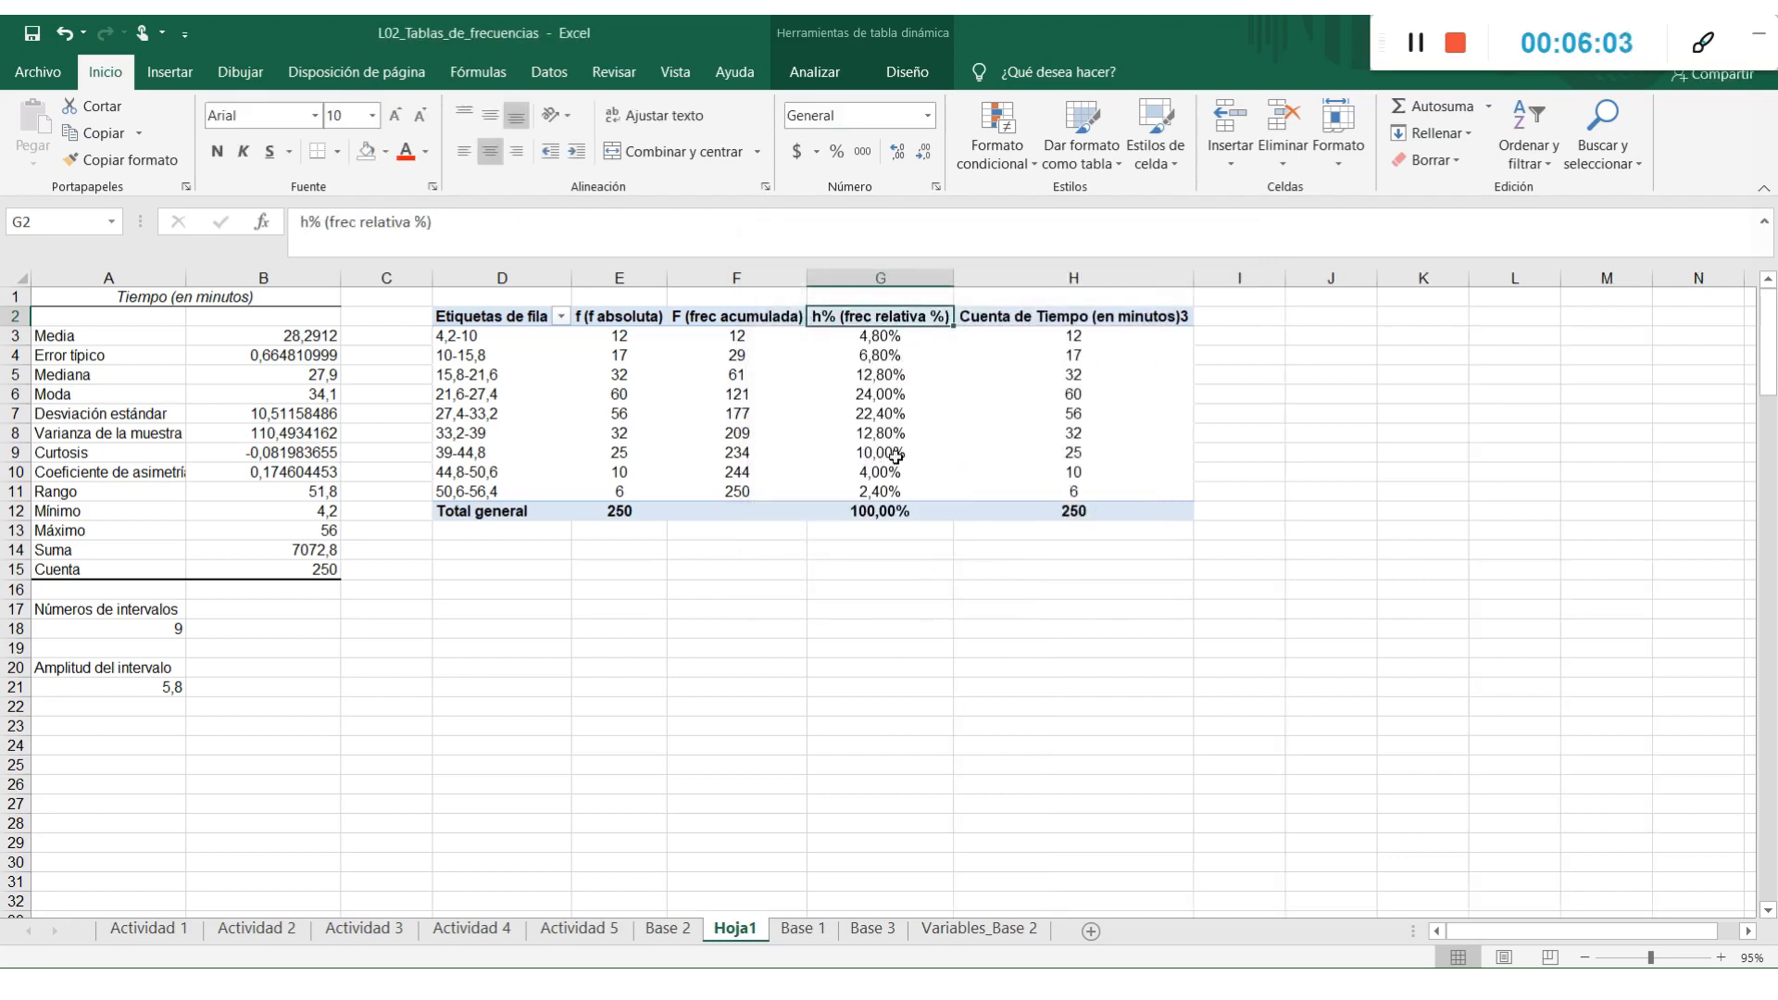
Reduce the relative frequency percentages in G3:G12 to one decimal place
drag(899, 334, 885, 510)
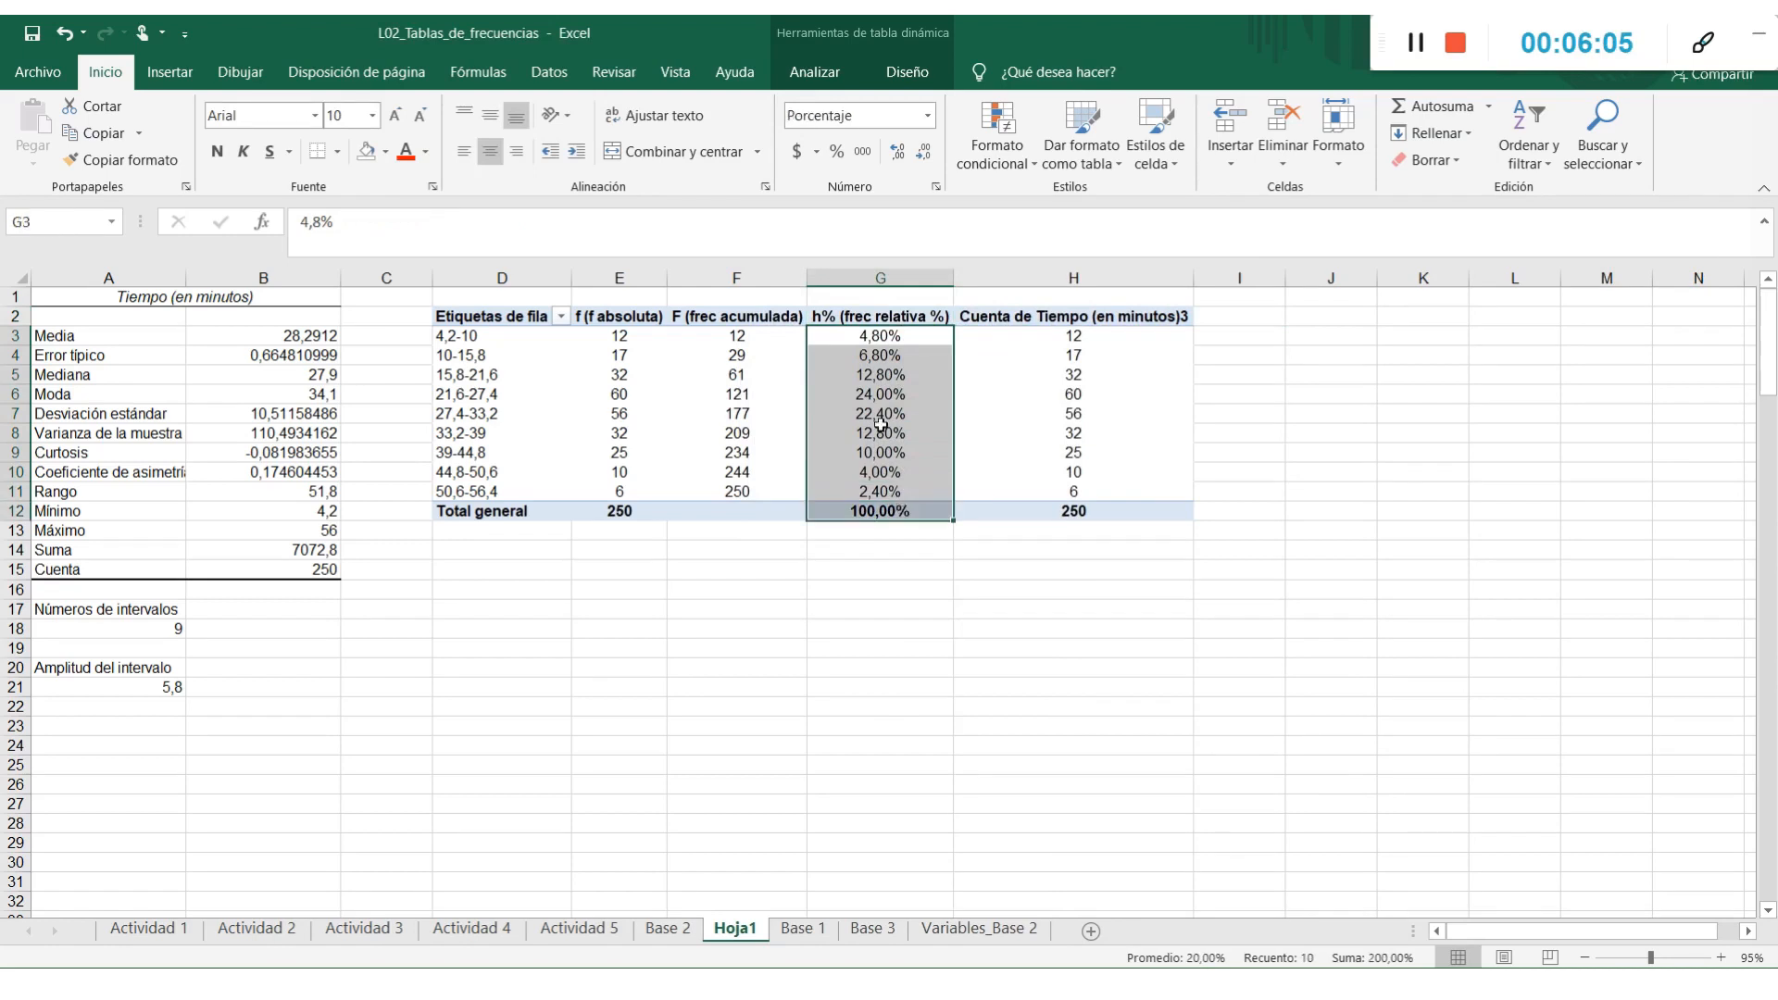
click(894, 159)
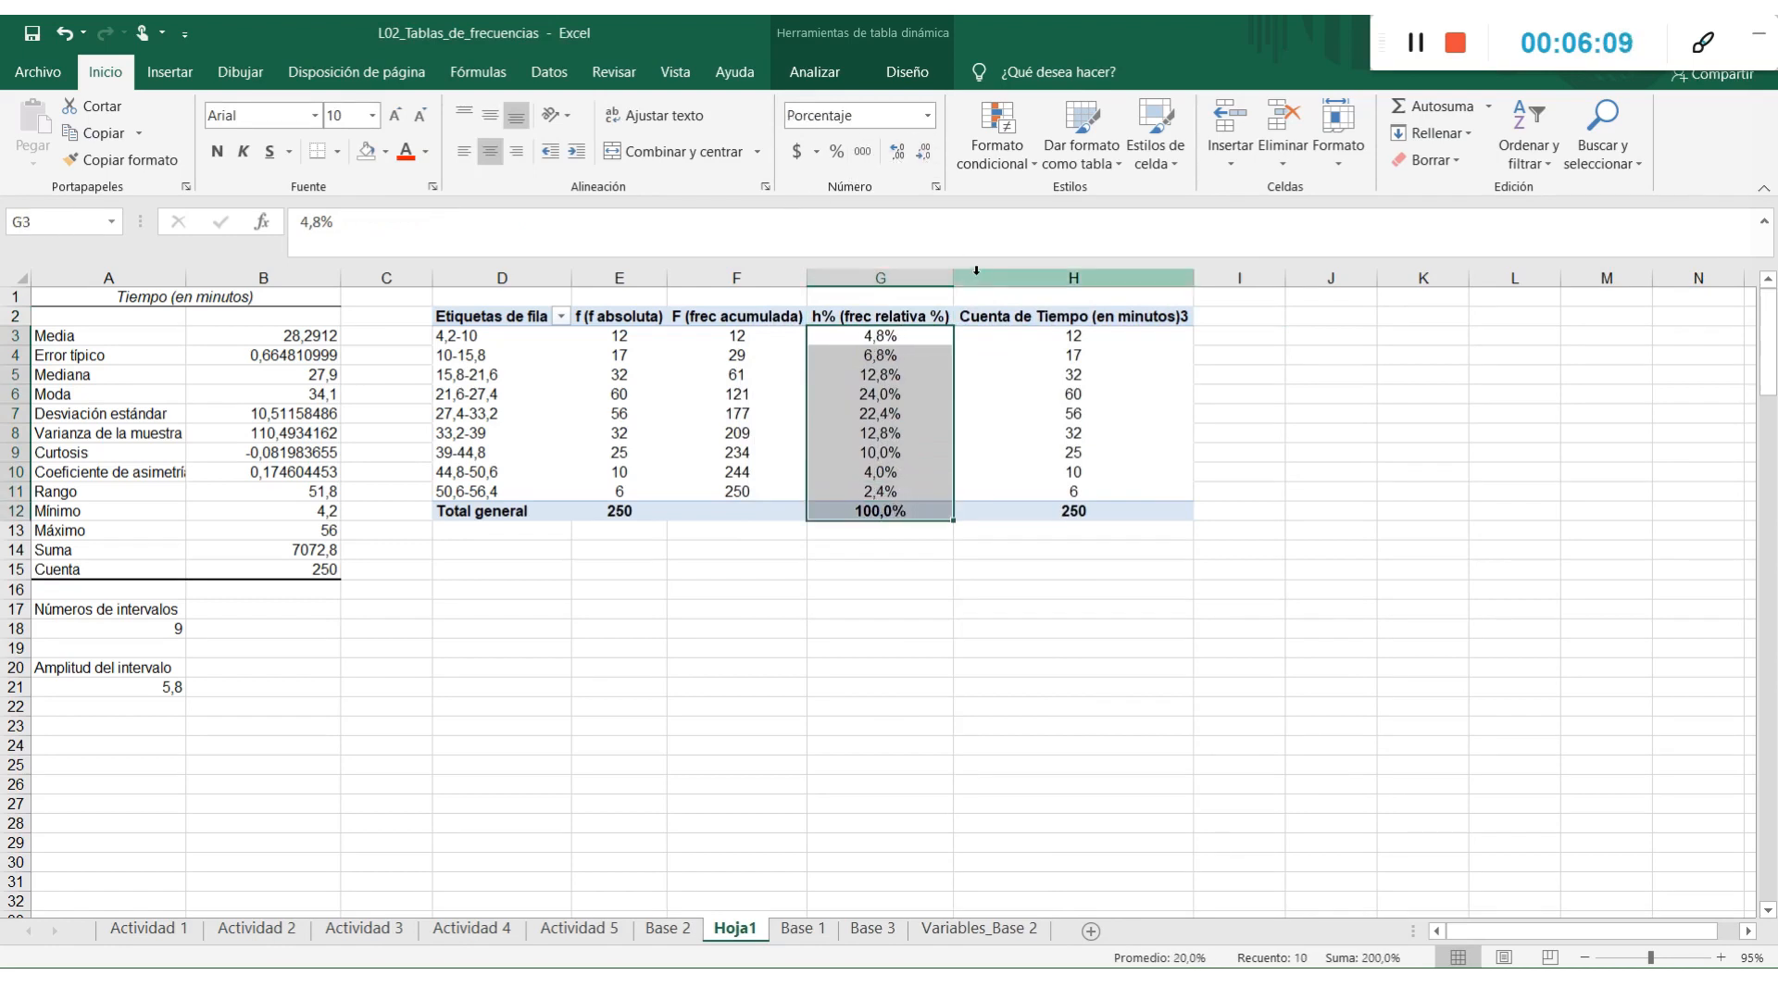
click(1079, 334)
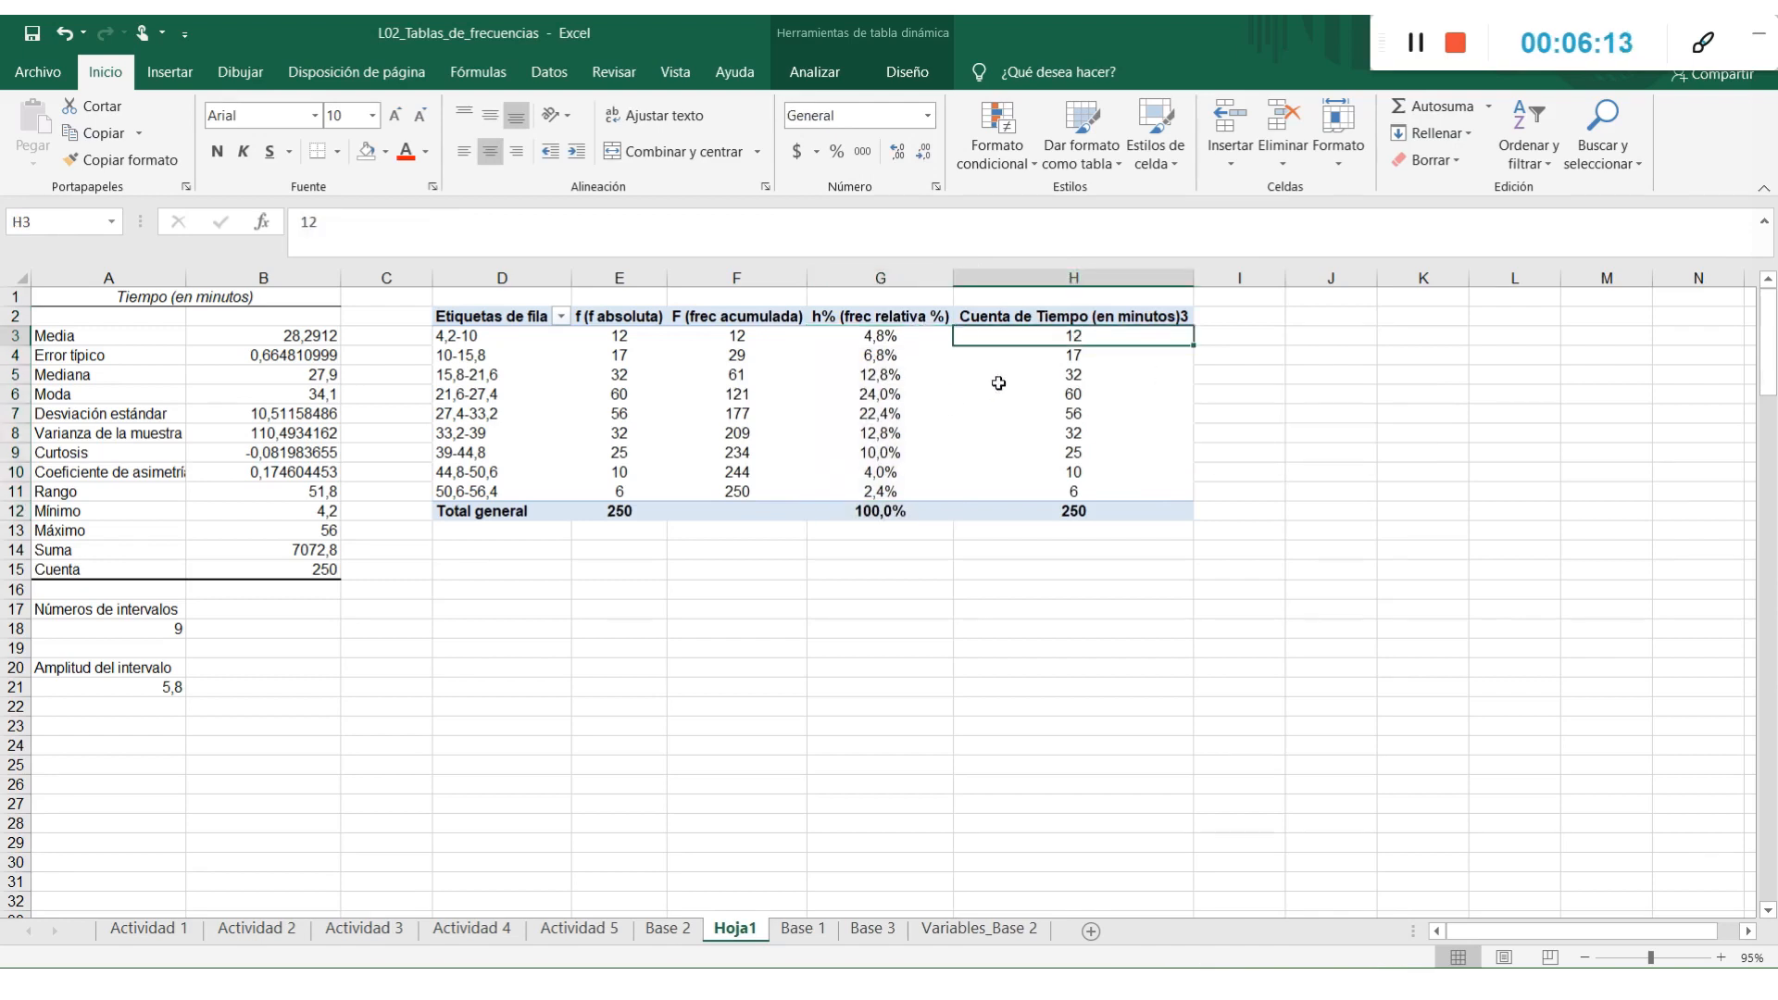
Rename the fourth count column to "H% (frec relativa % acumulada)" and show its values as % del total en
double_click(1047, 316)
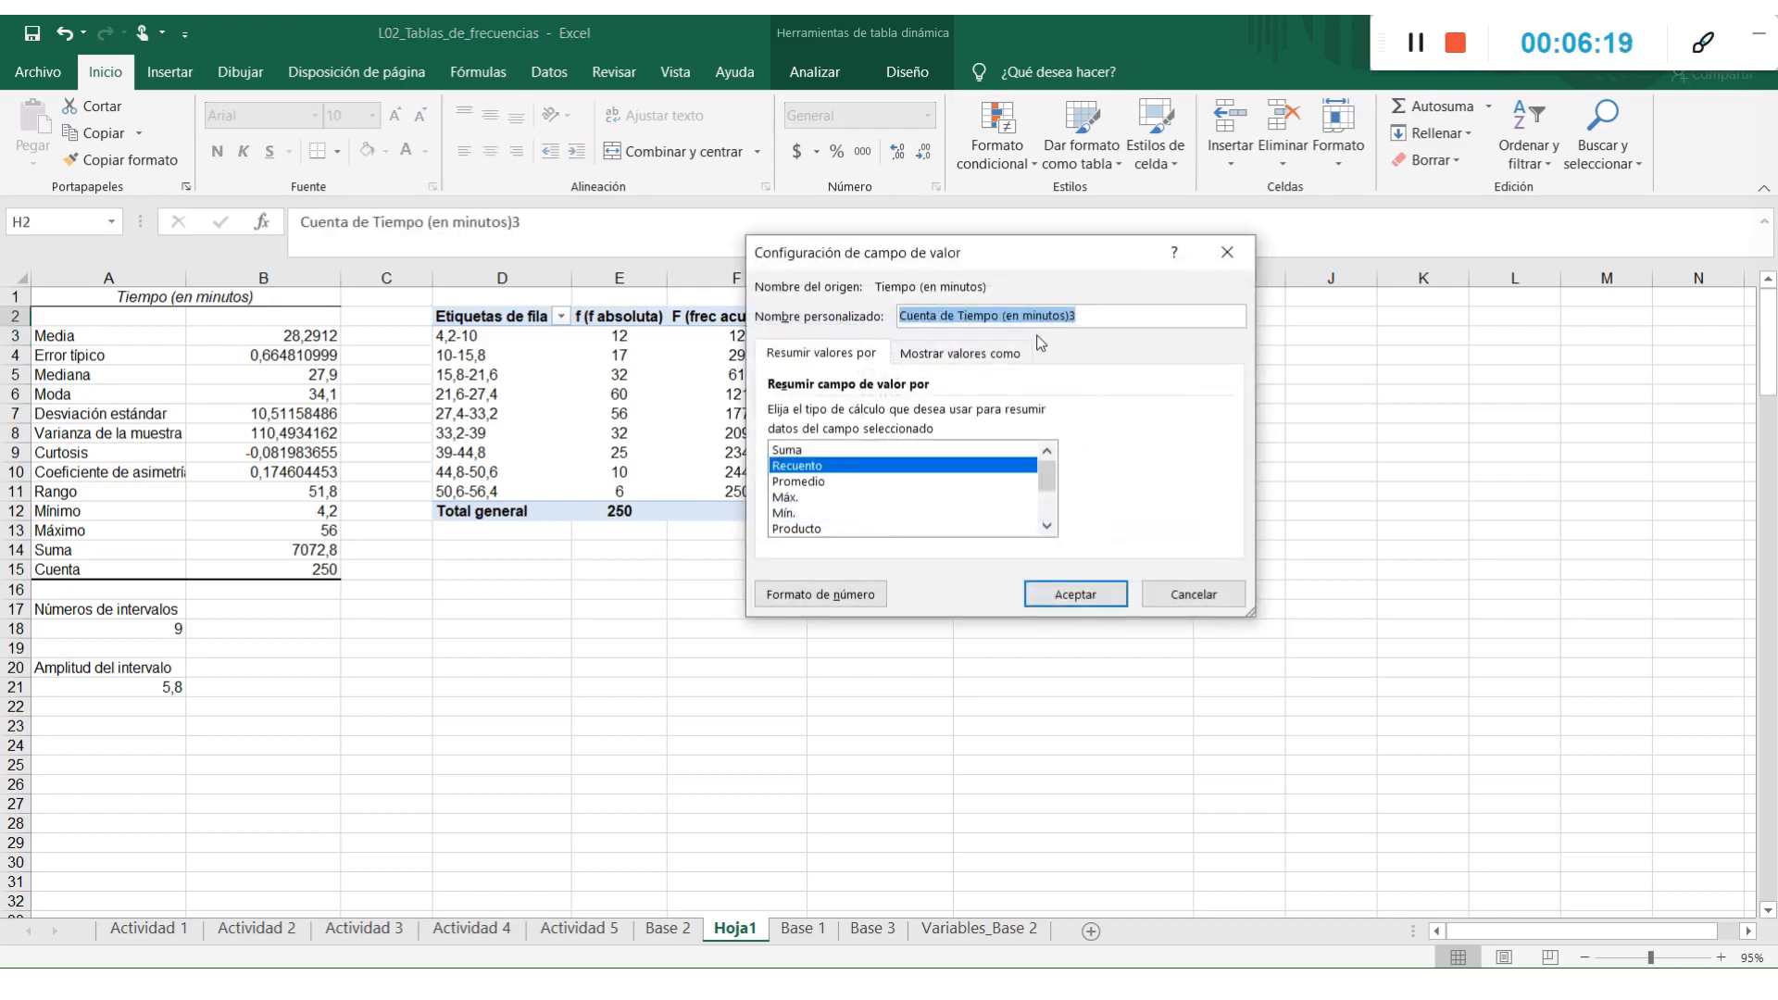
text(H% (fre)
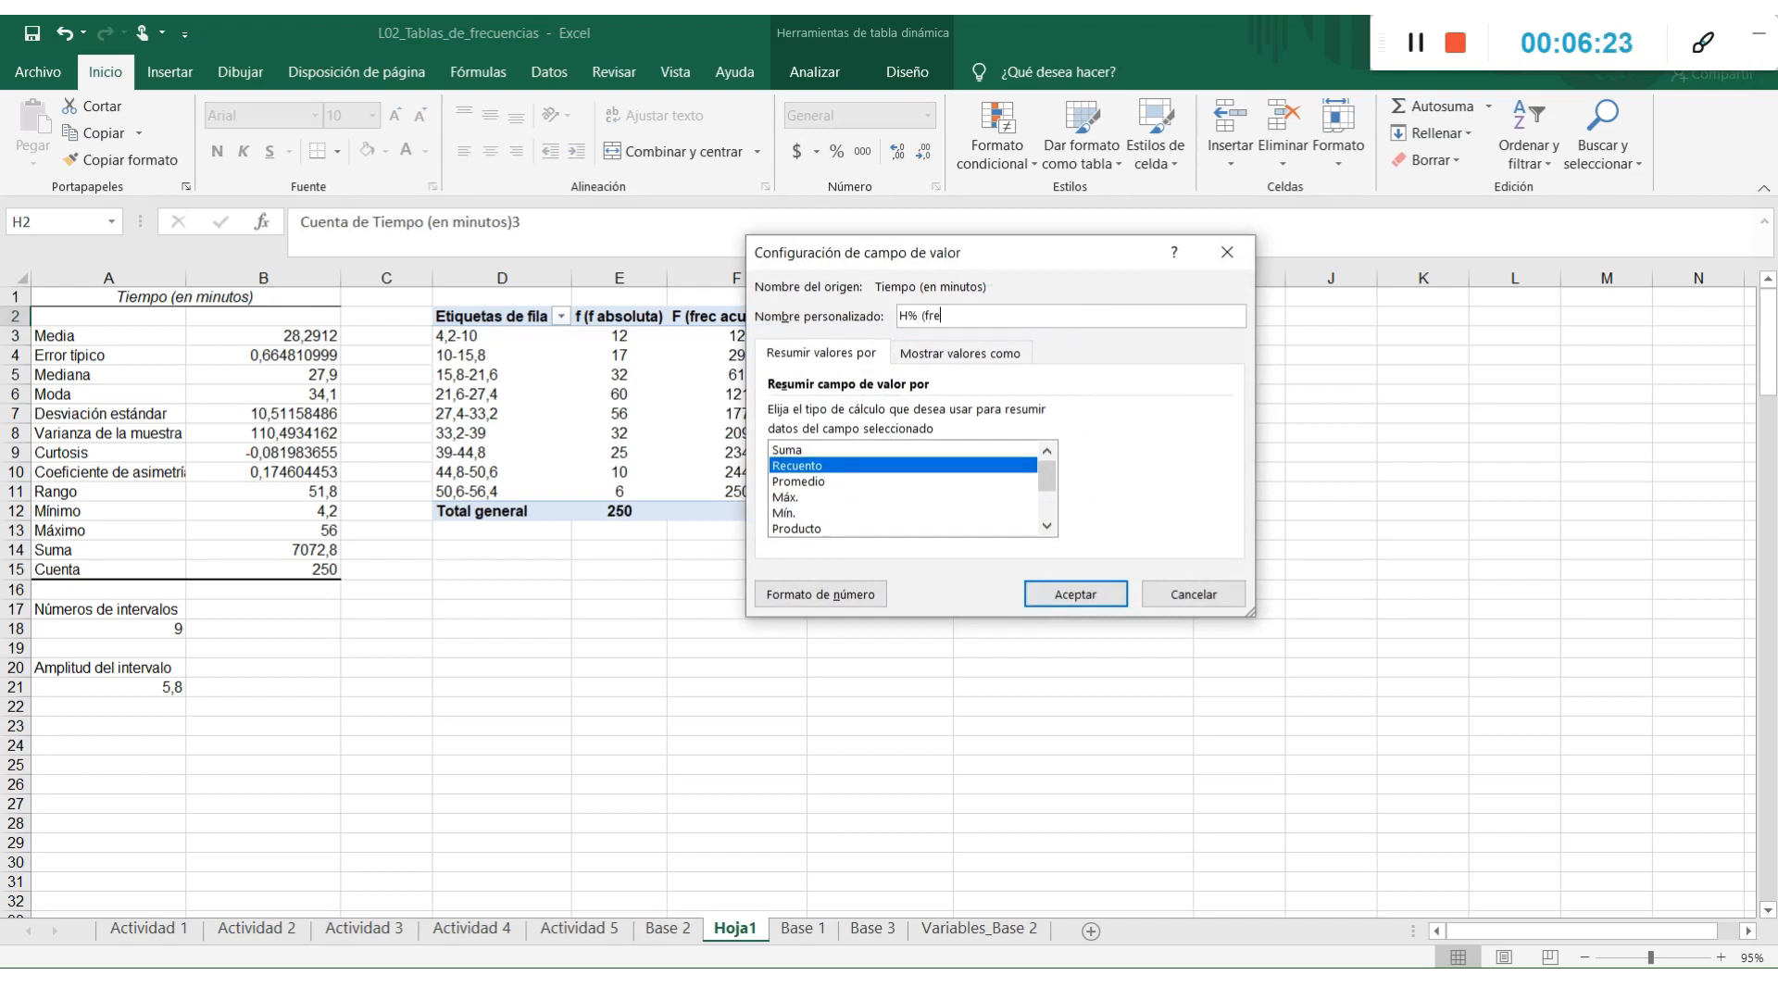
text(c relativa % acumulada)
click(1025, 354)
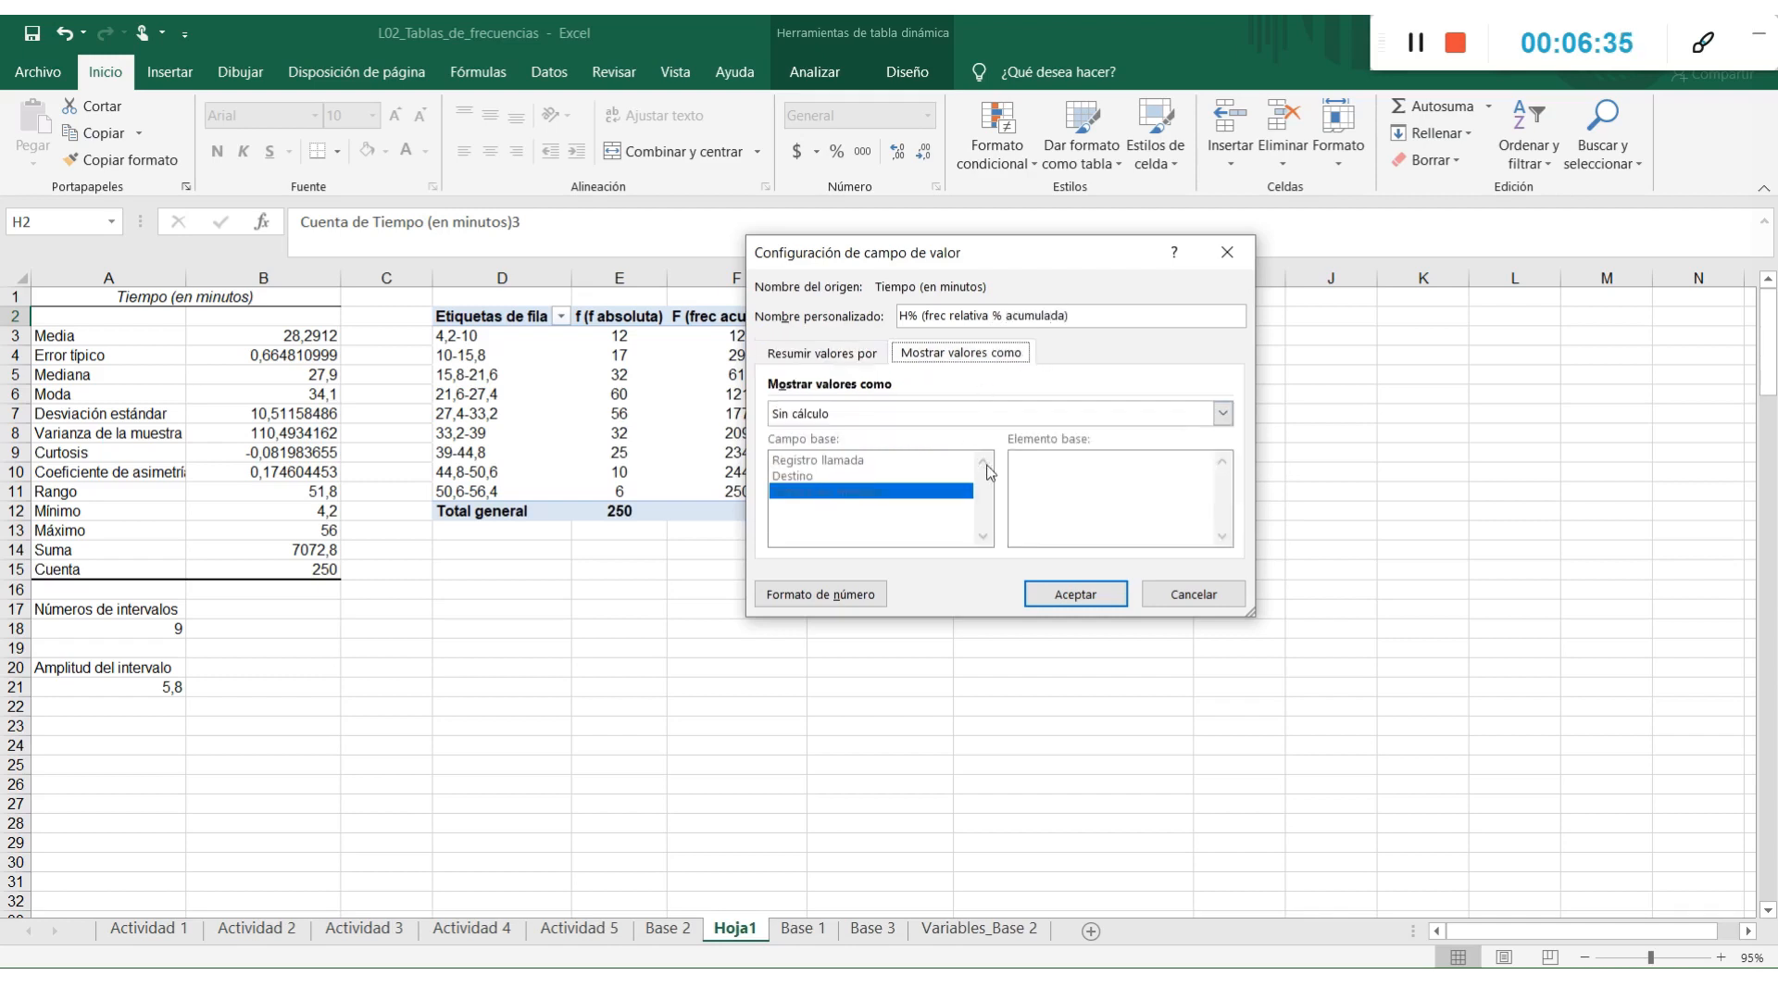
click(992, 417)
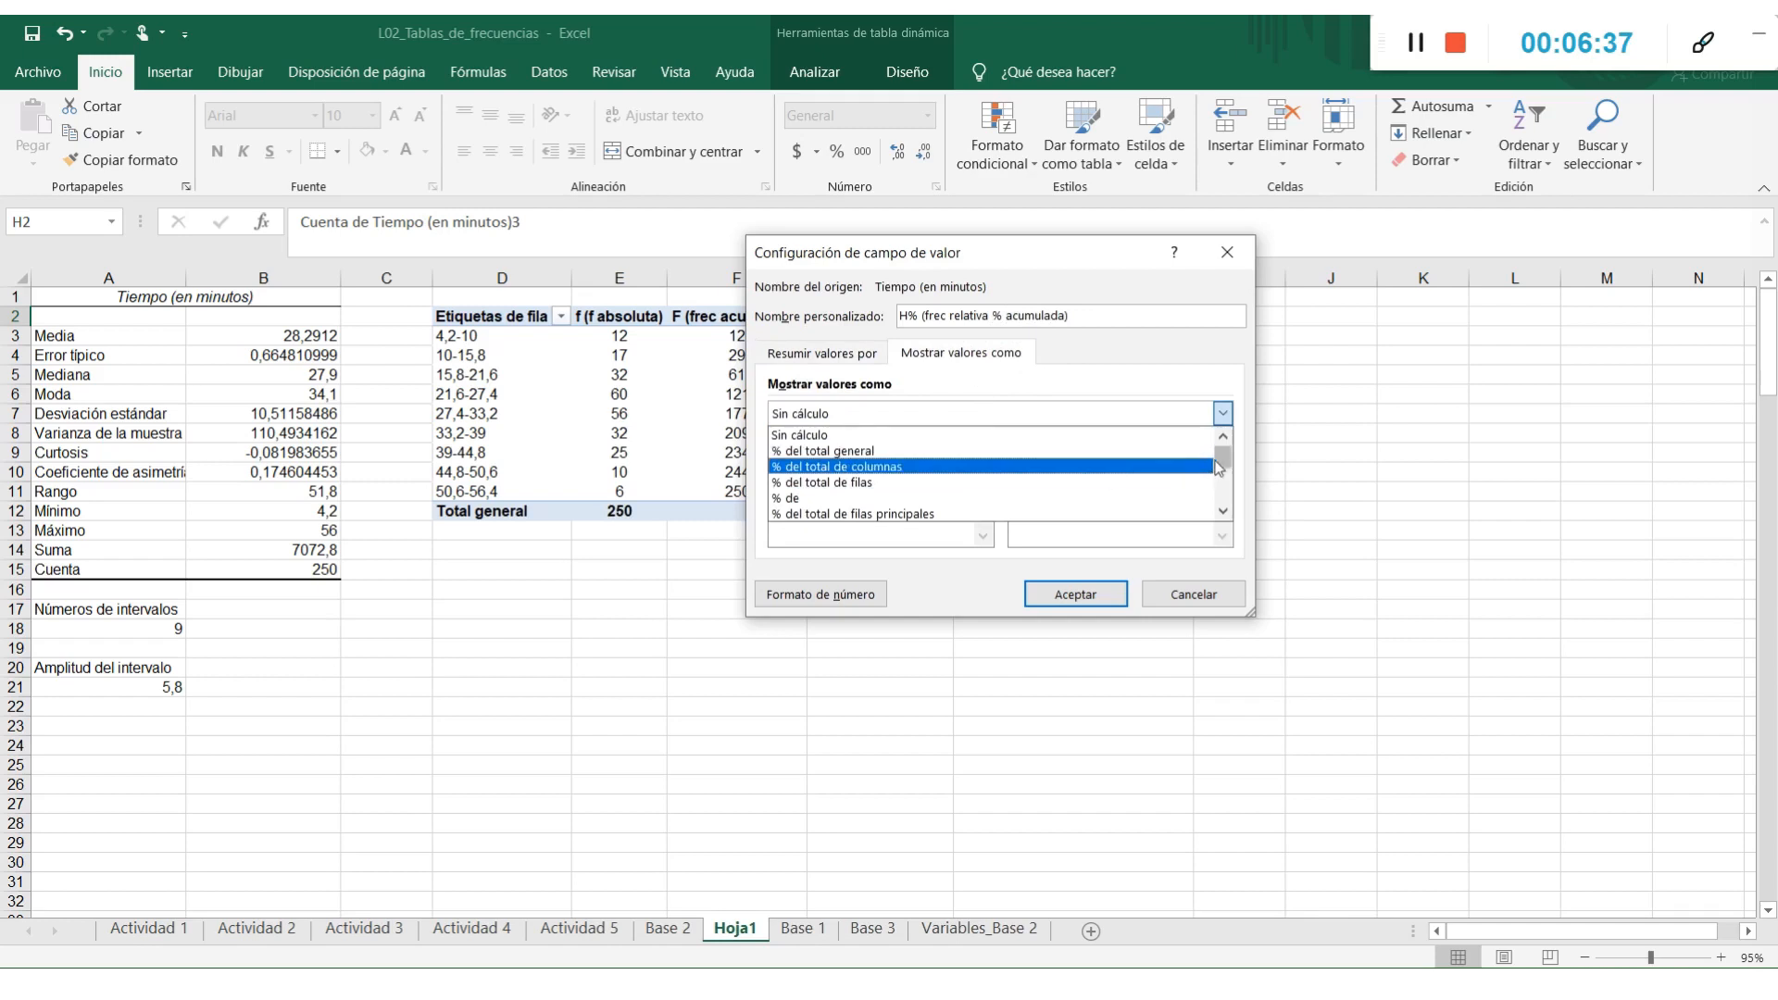
drag(1224, 460, 1232, 494)
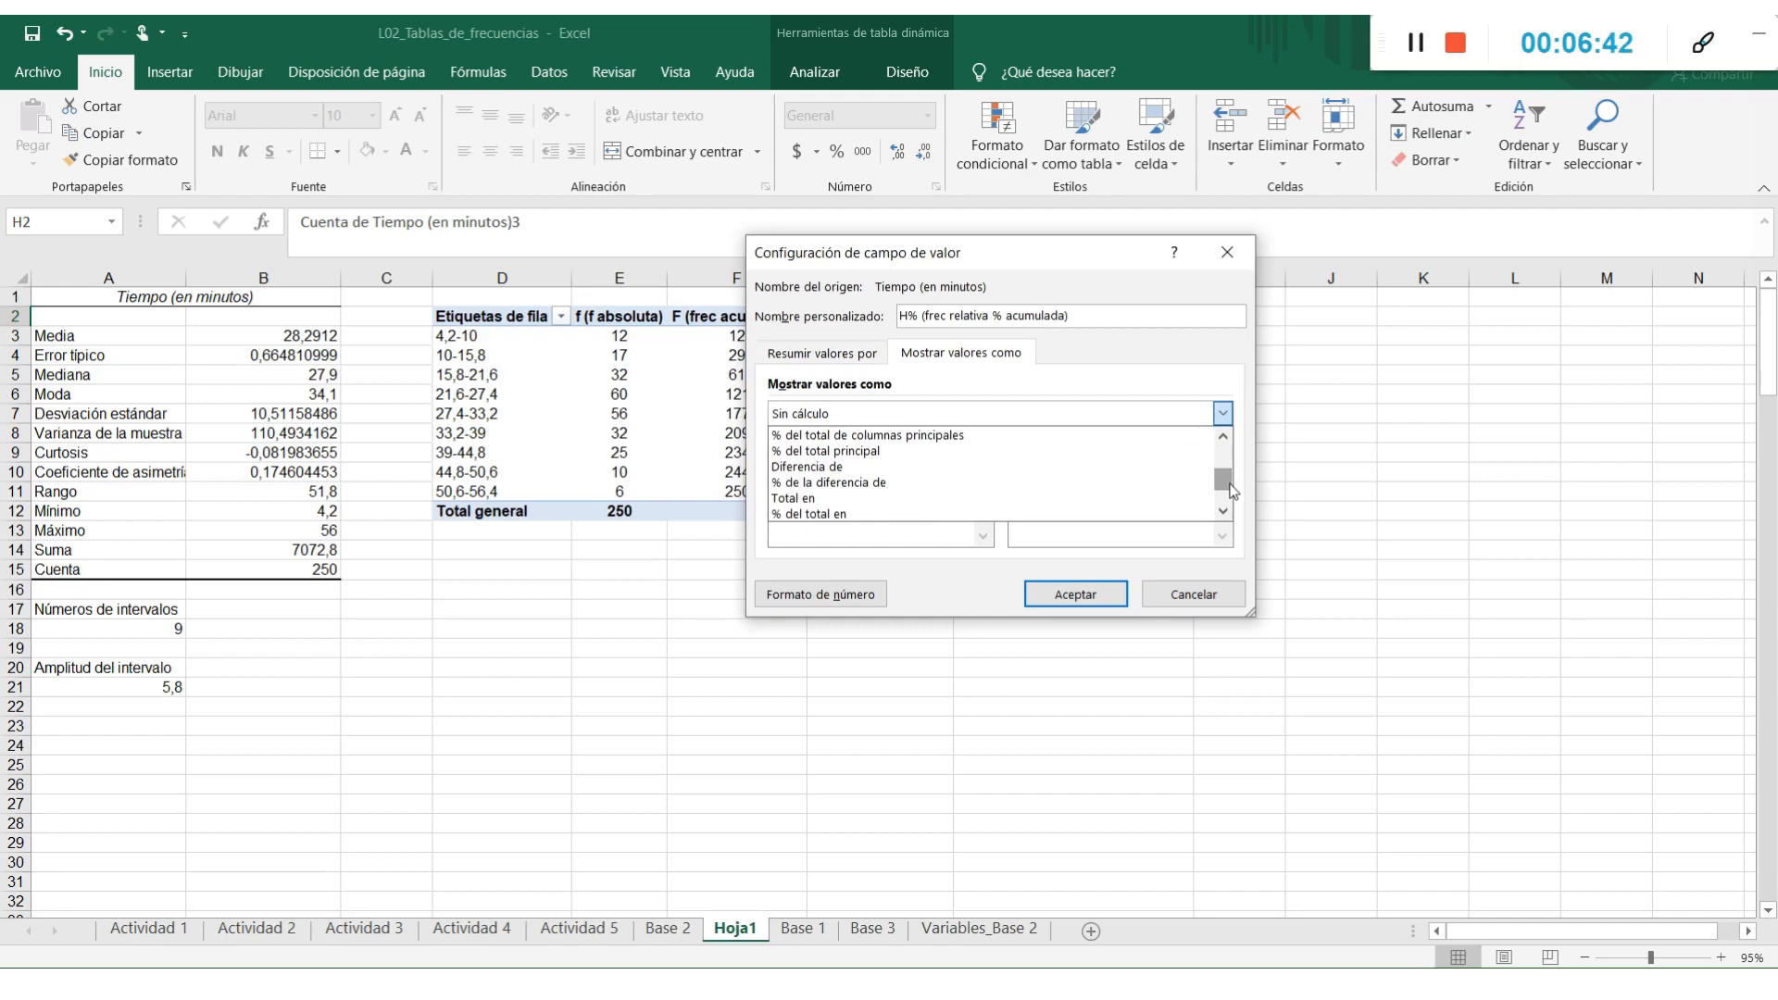
click(1023, 510)
click(1056, 592)
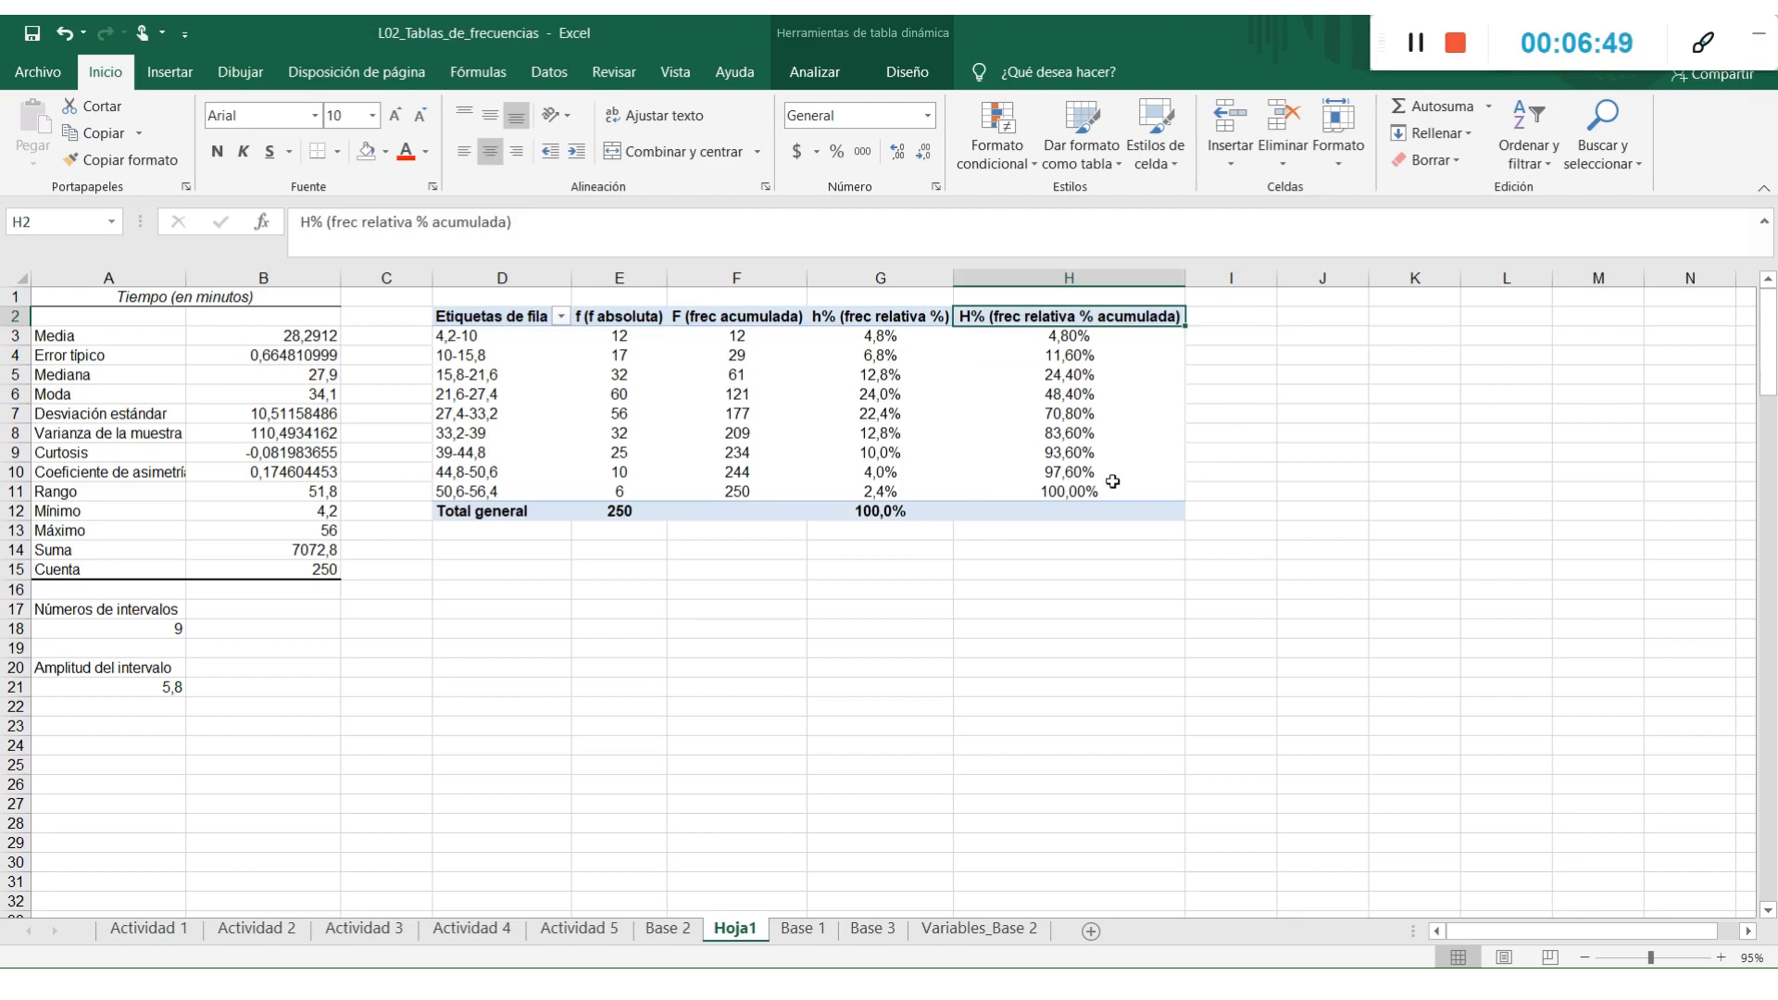
Select the whole frequency table, then examine the empty Valor and Interpretación cells for the four frequencies on the Actividad 2 sheet
drag(1097, 510, 506, 322)
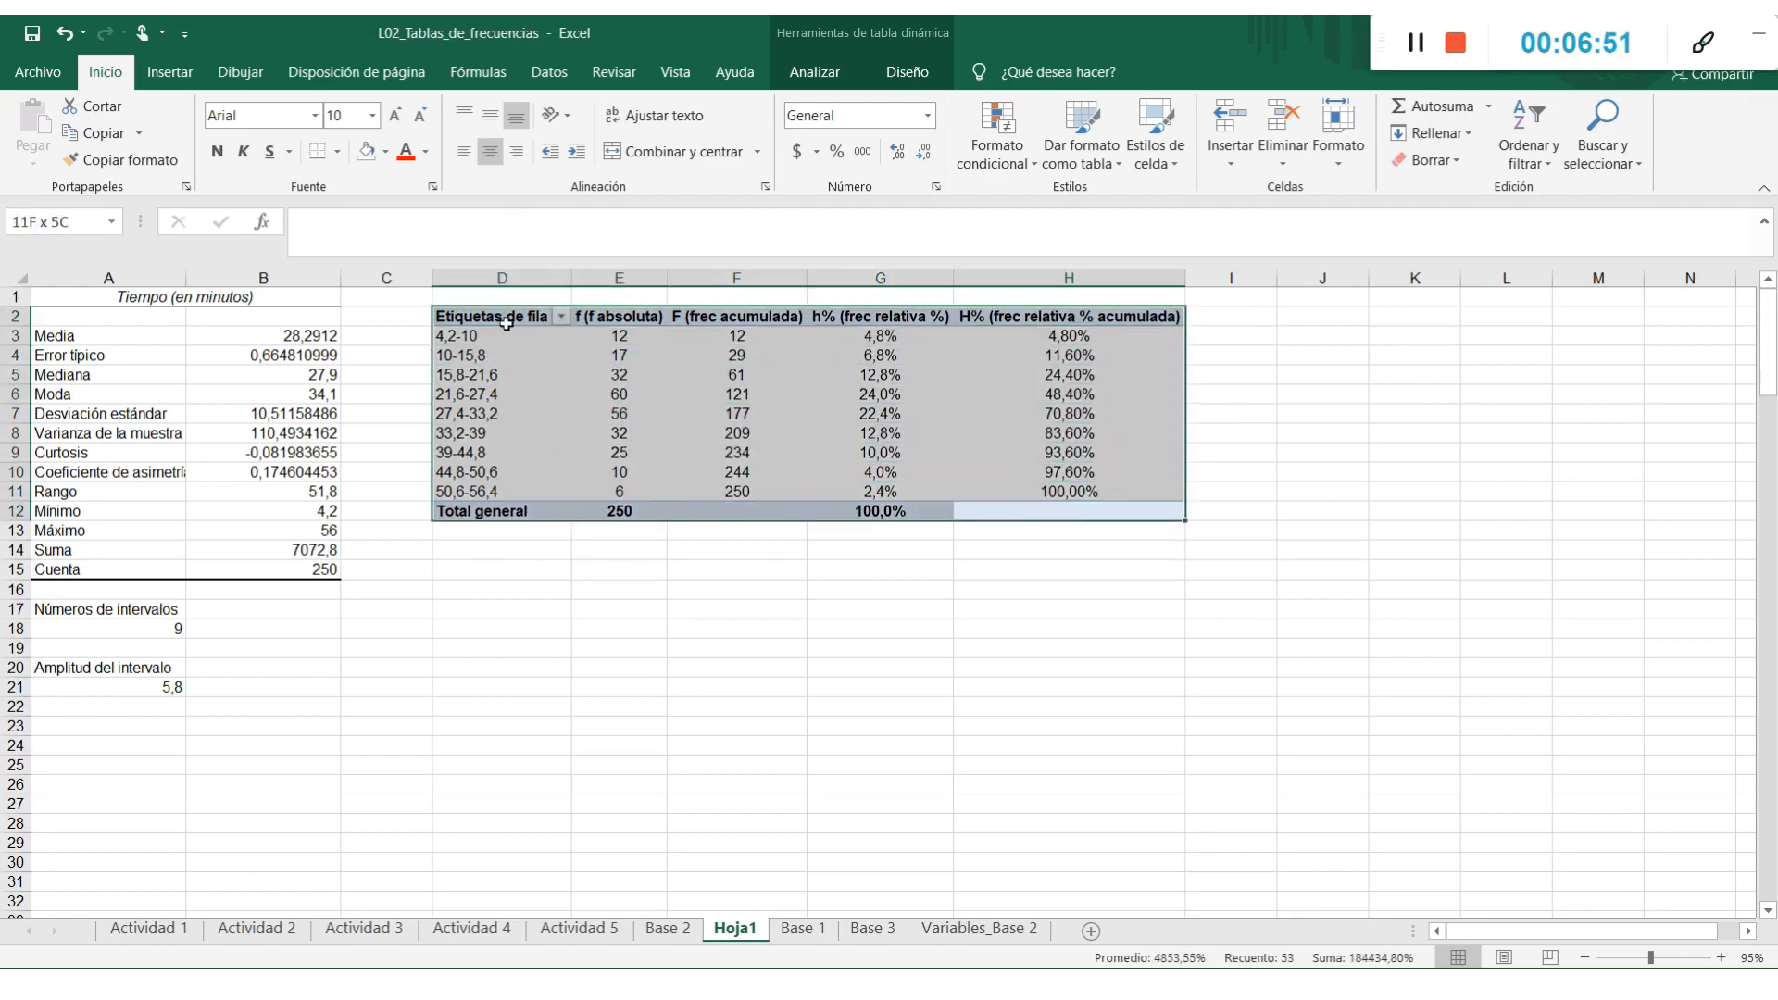
click(255, 928)
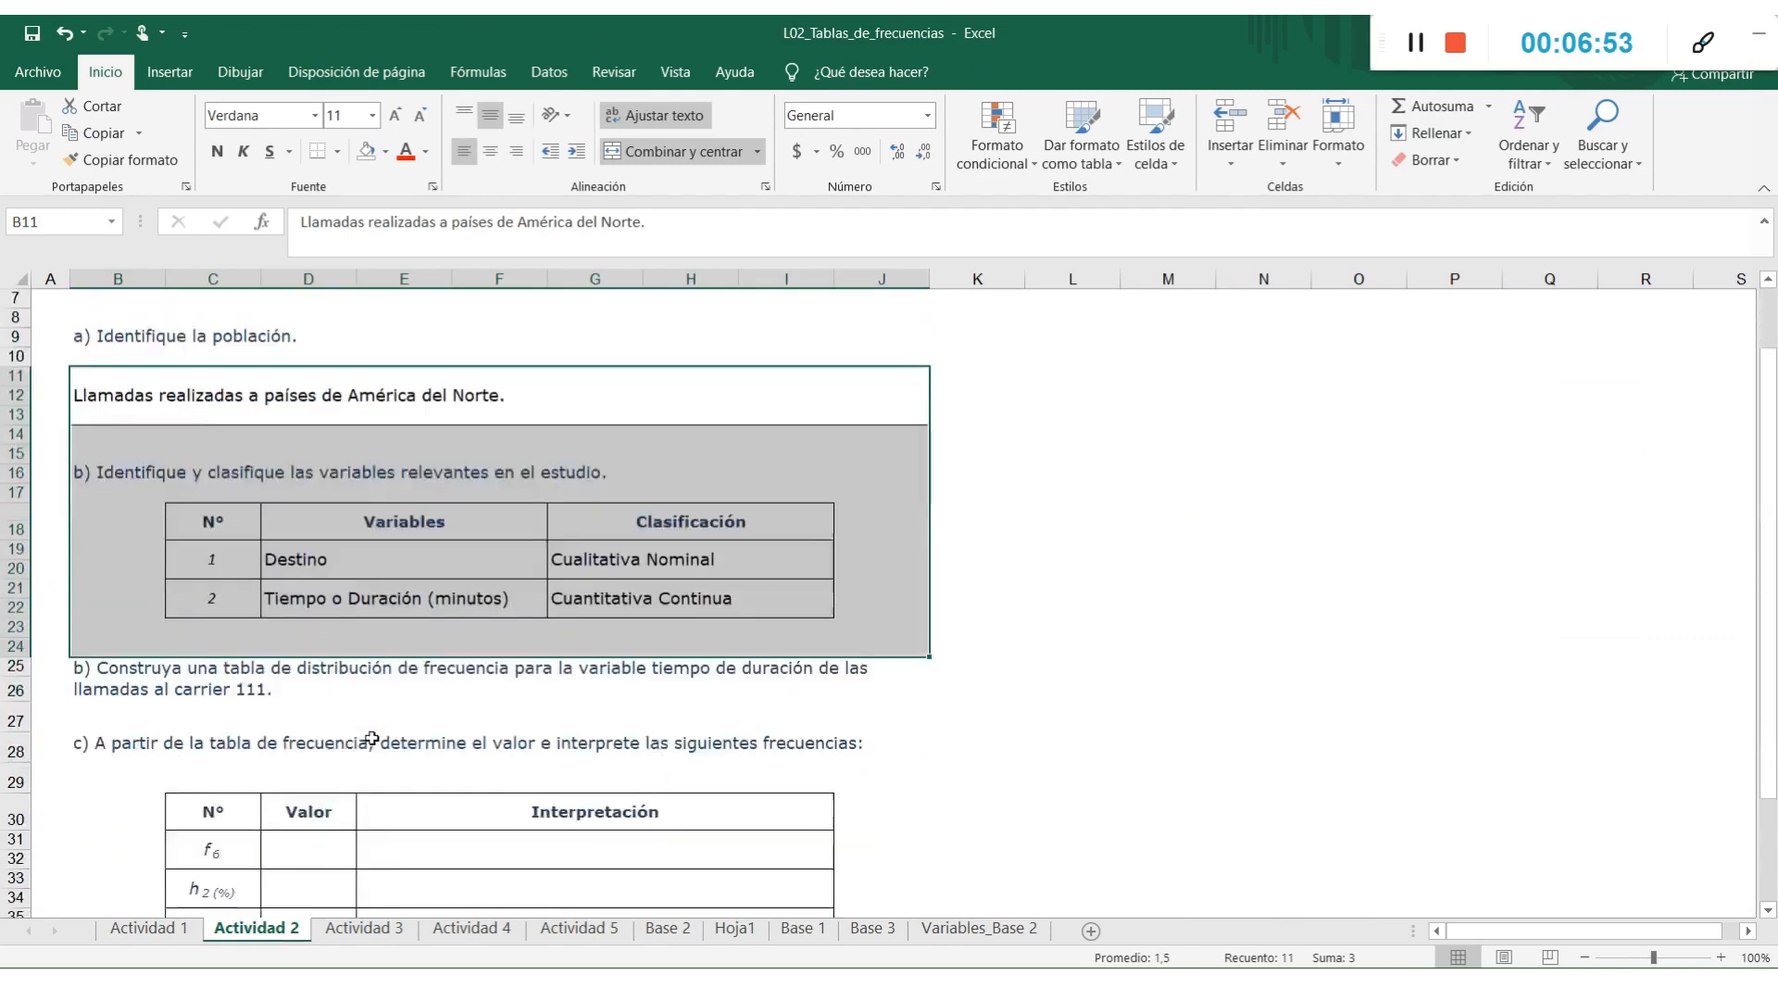
scroll(361, 731, down, 3)
click(332, 681)
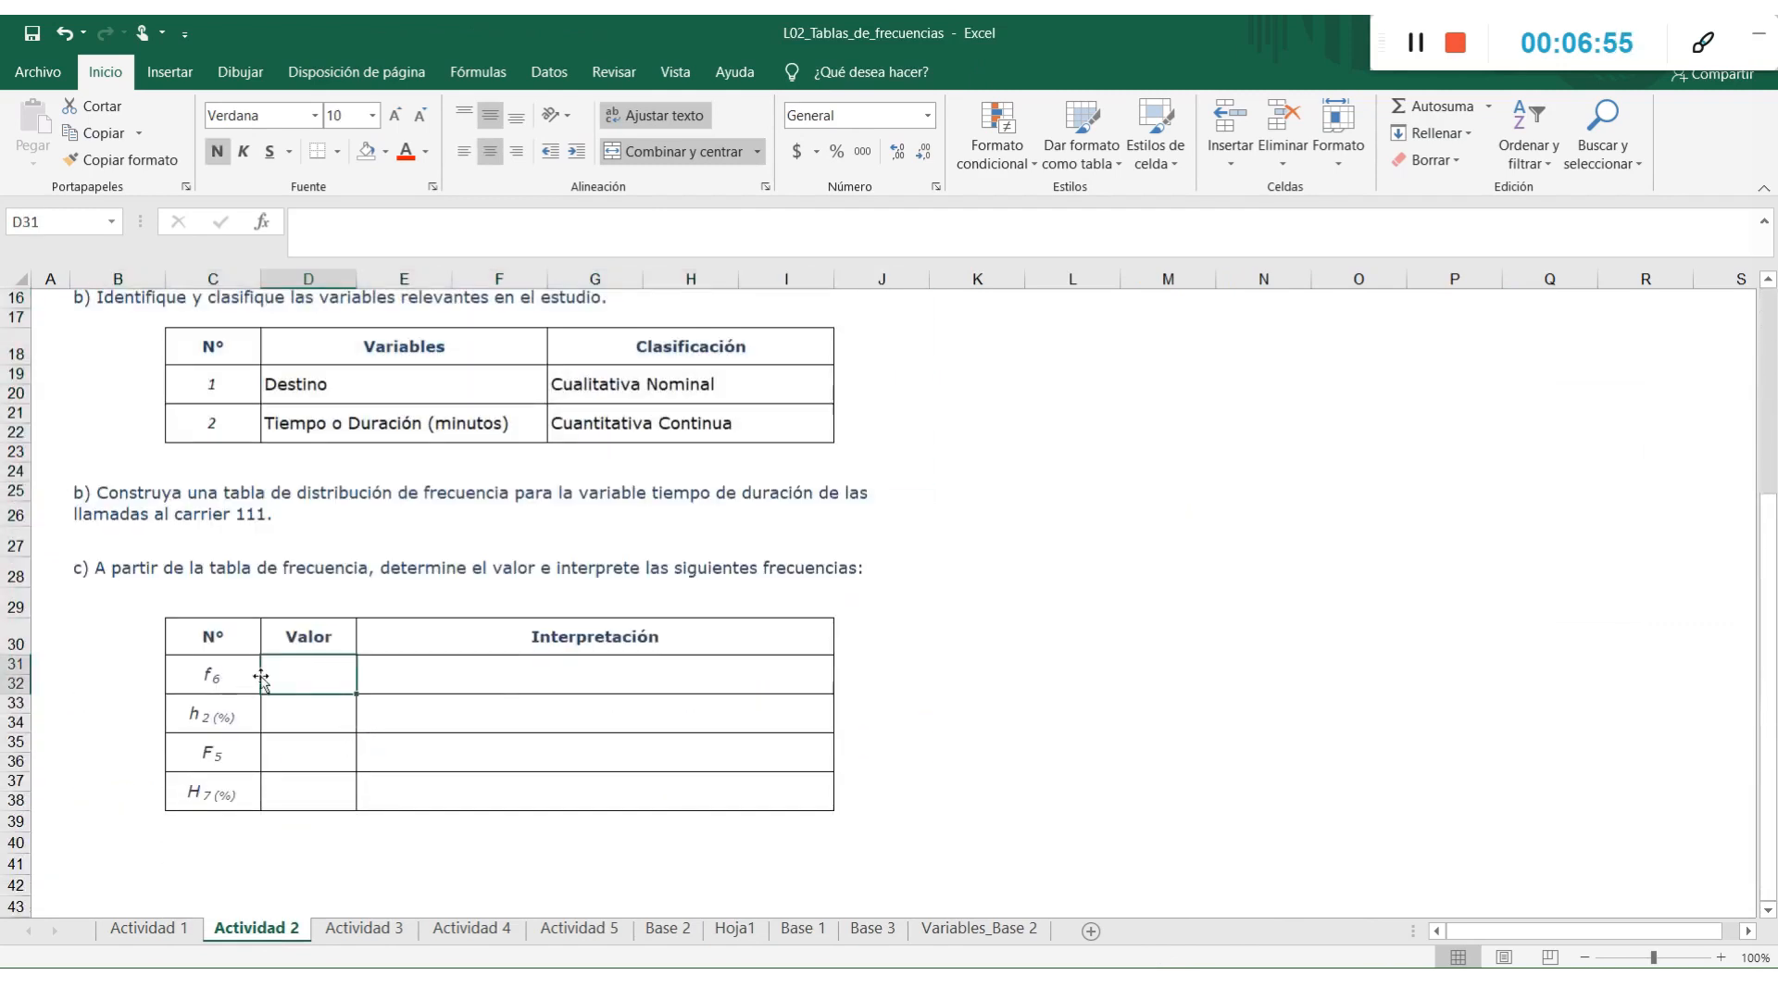
drag(300, 675, 520, 797)
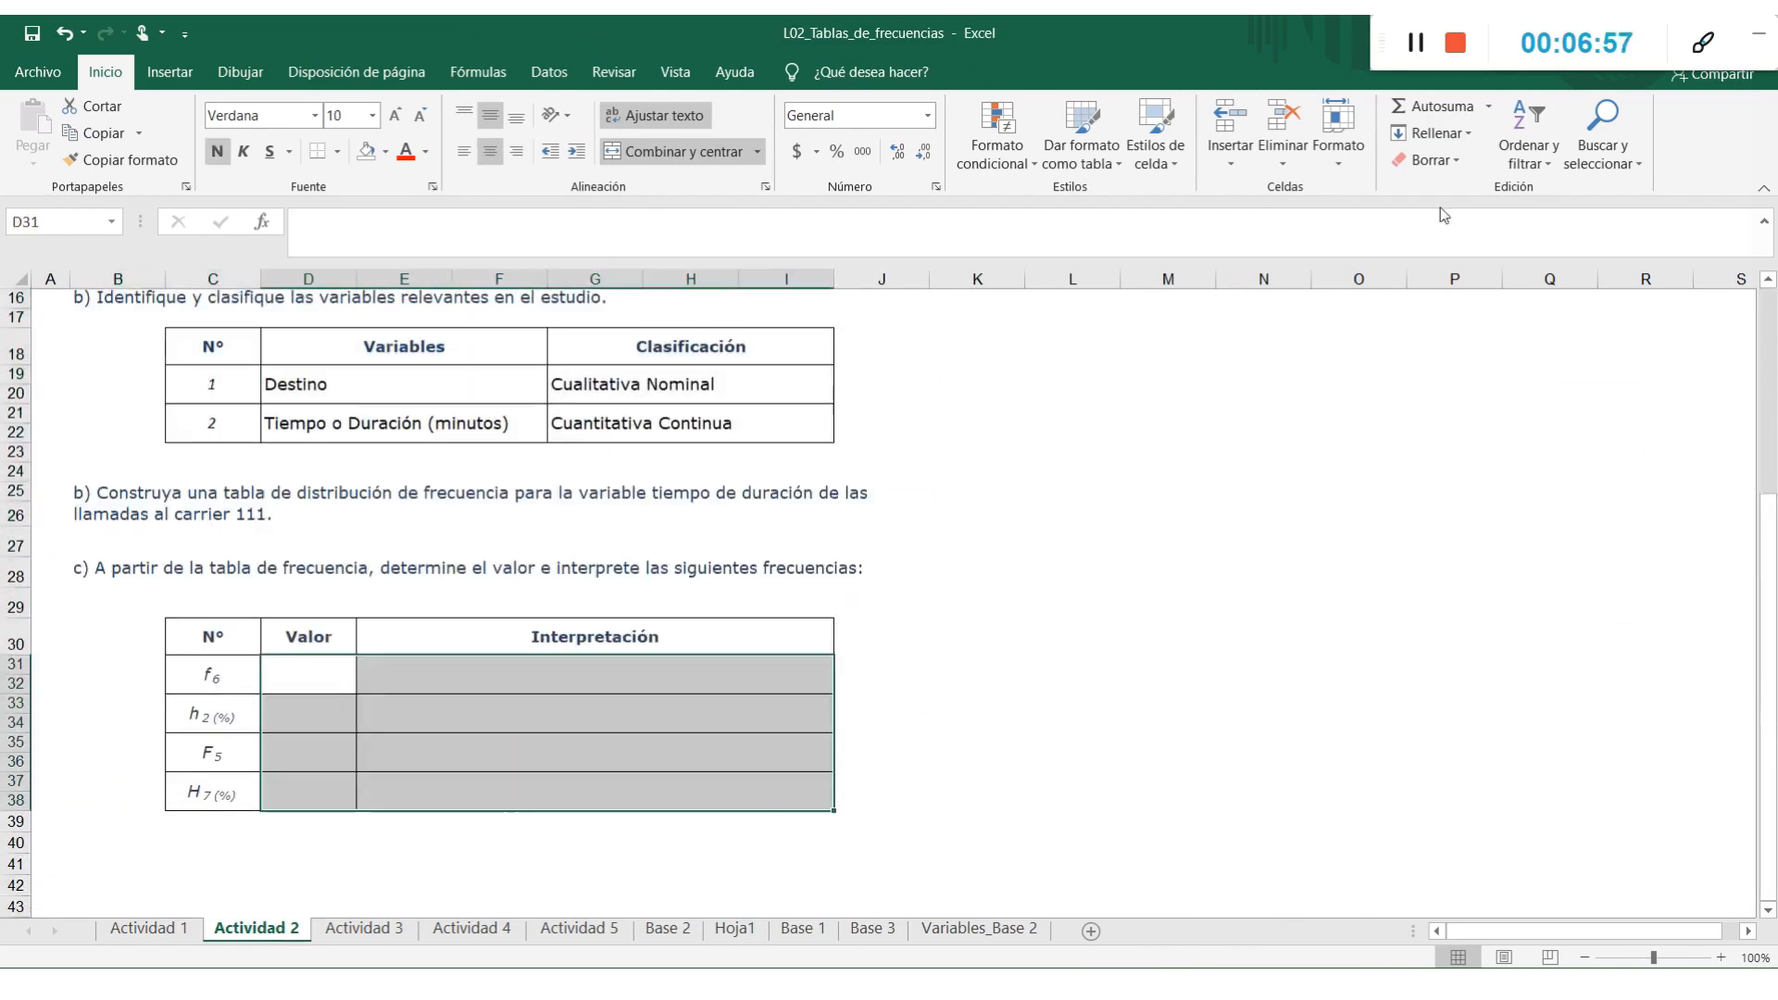